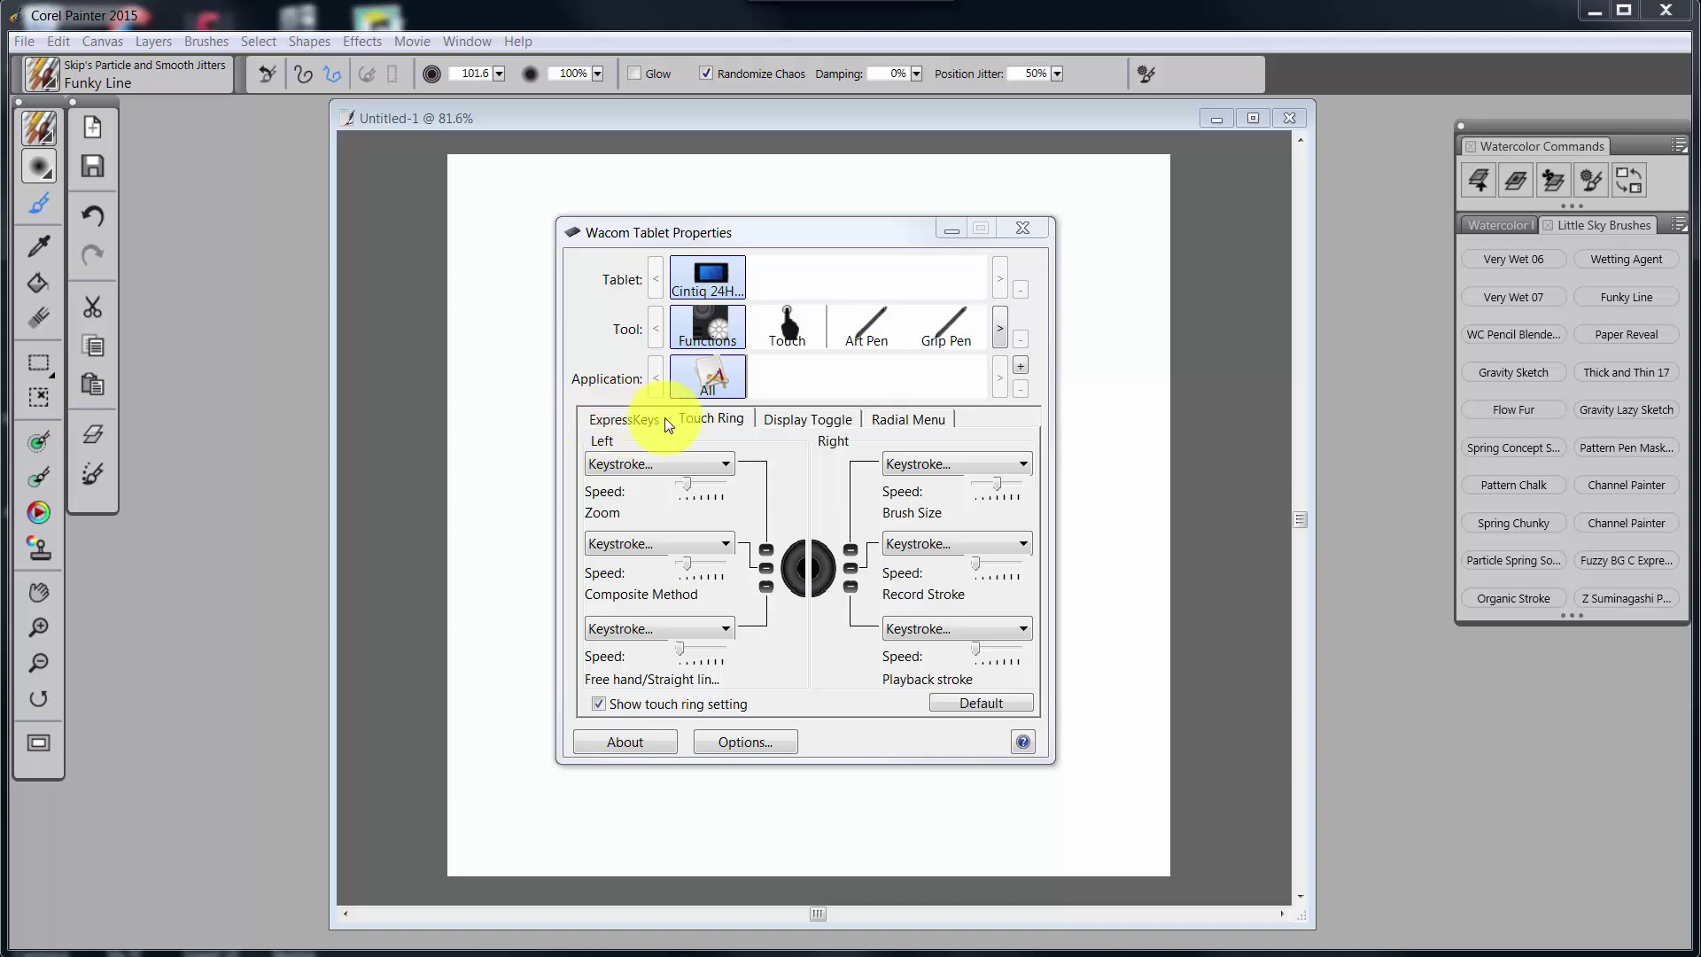
# Step: Show the Touch Ring modes: Zoom, Composite Method, Brush Size, Record Stroke and Playback stroke
pyautogui.click(705, 416)
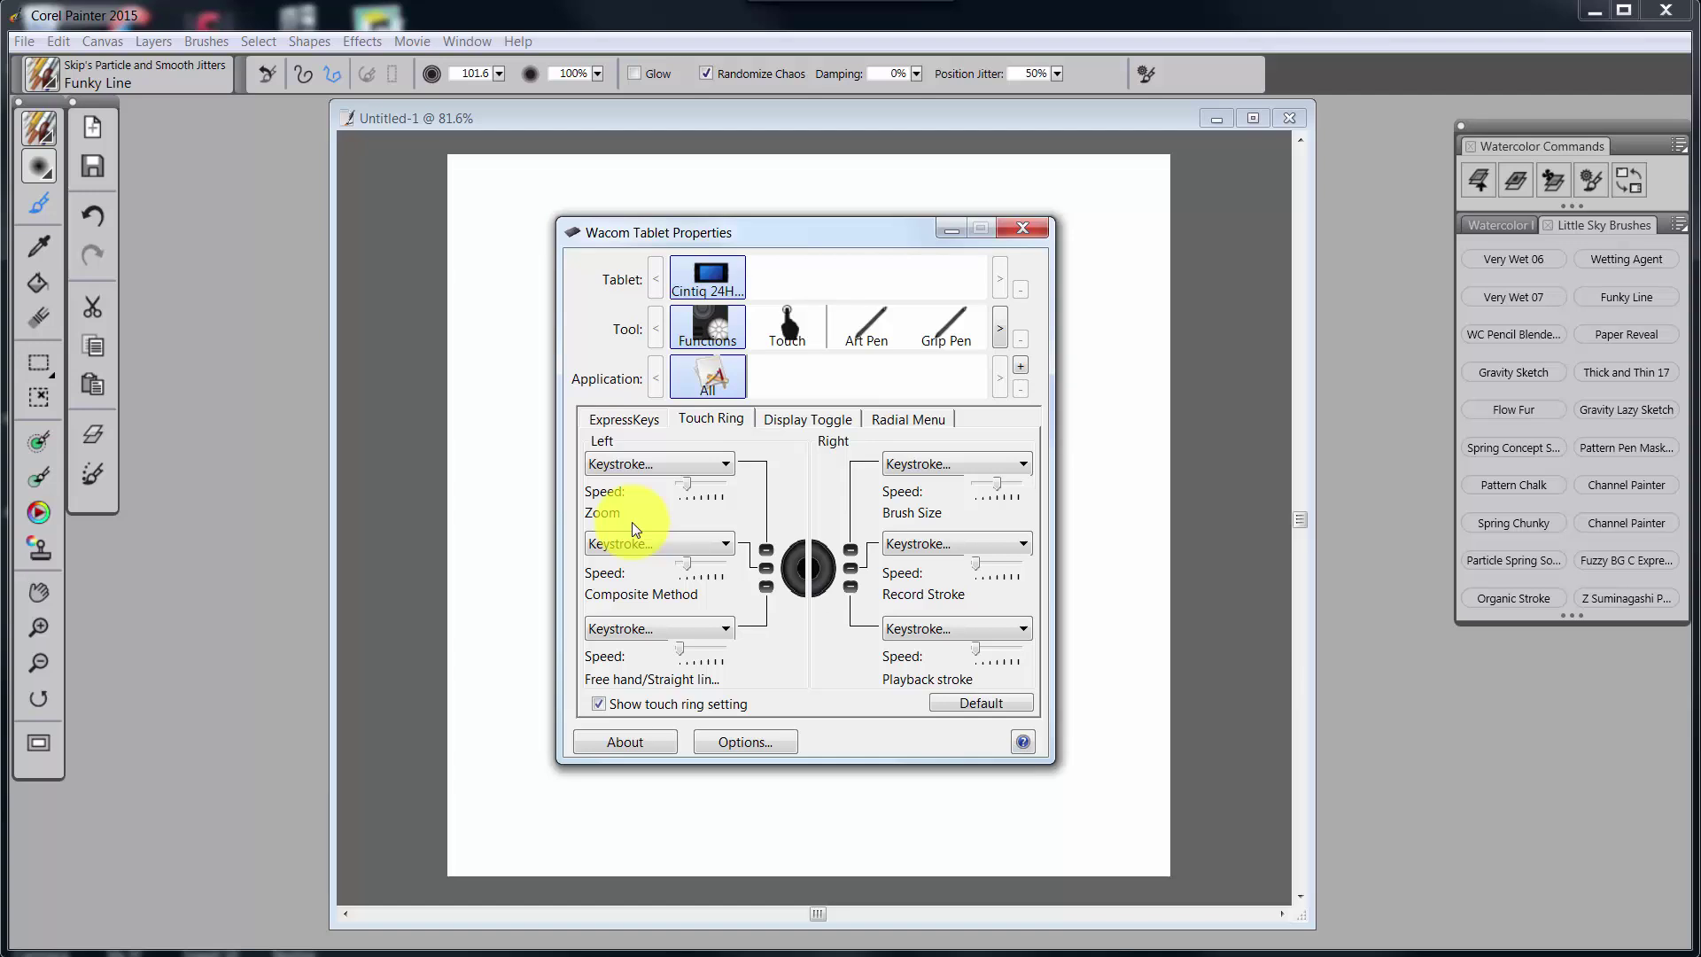
# Step: Review the left ring Zoom mode's zoom-in and zoom-out keystrokes in Define Keystrokes and confirm them
pyautogui.click(725, 464)
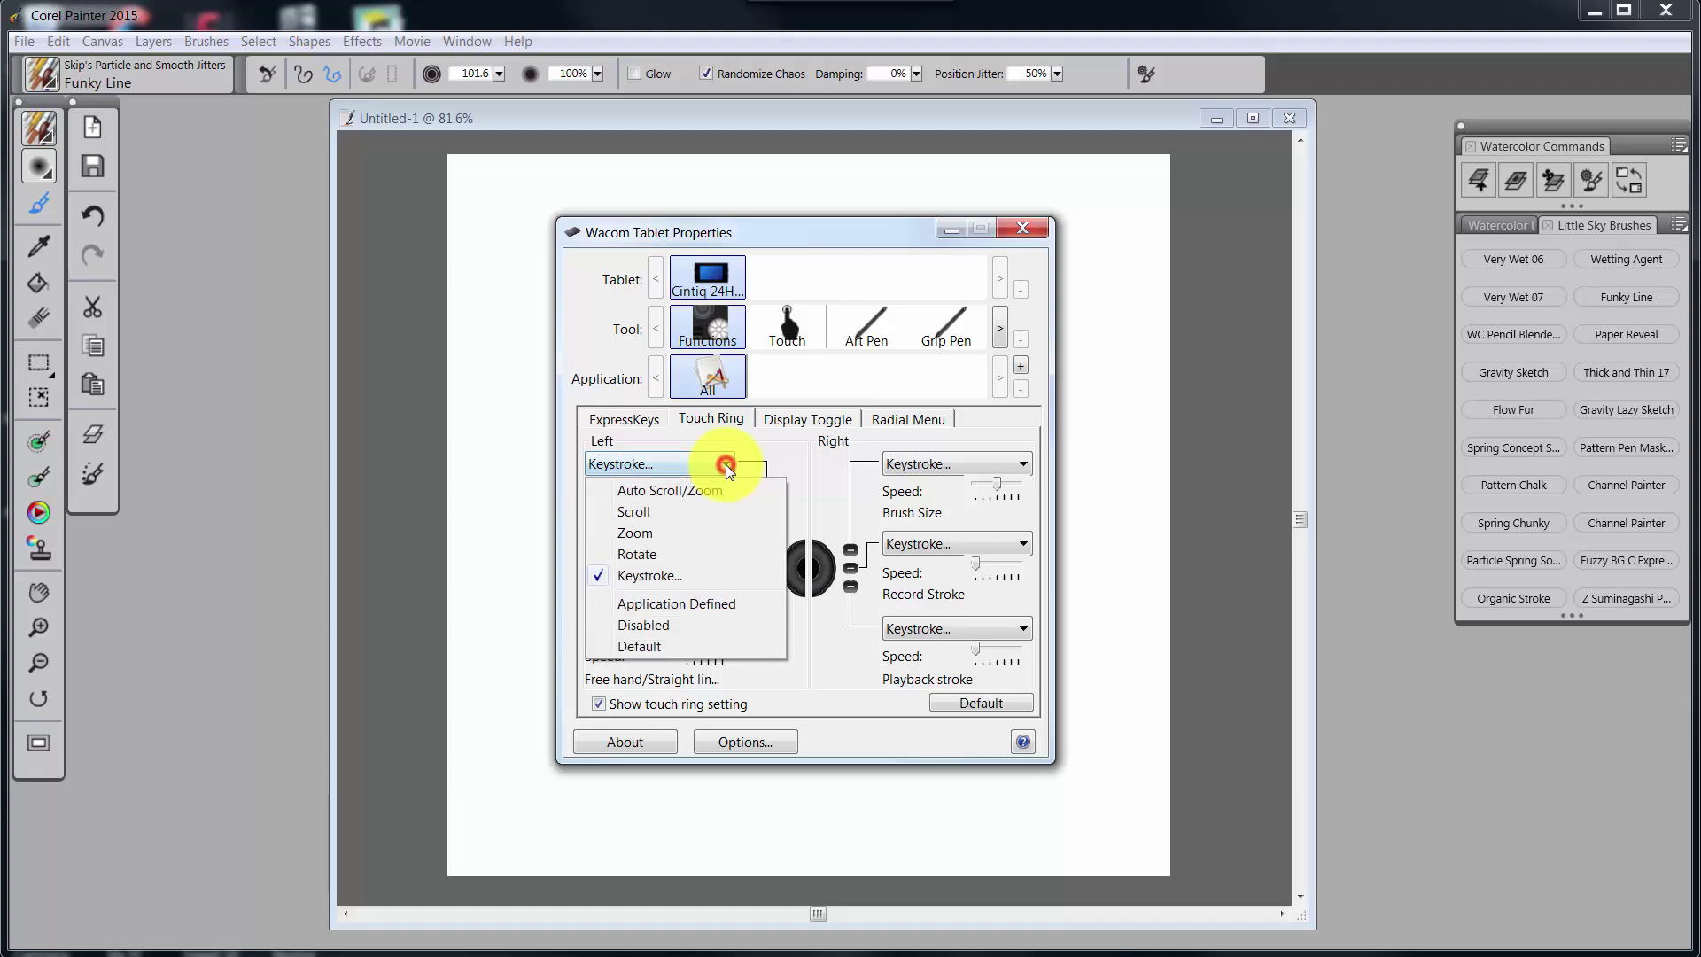
pyautogui.click(657, 575)
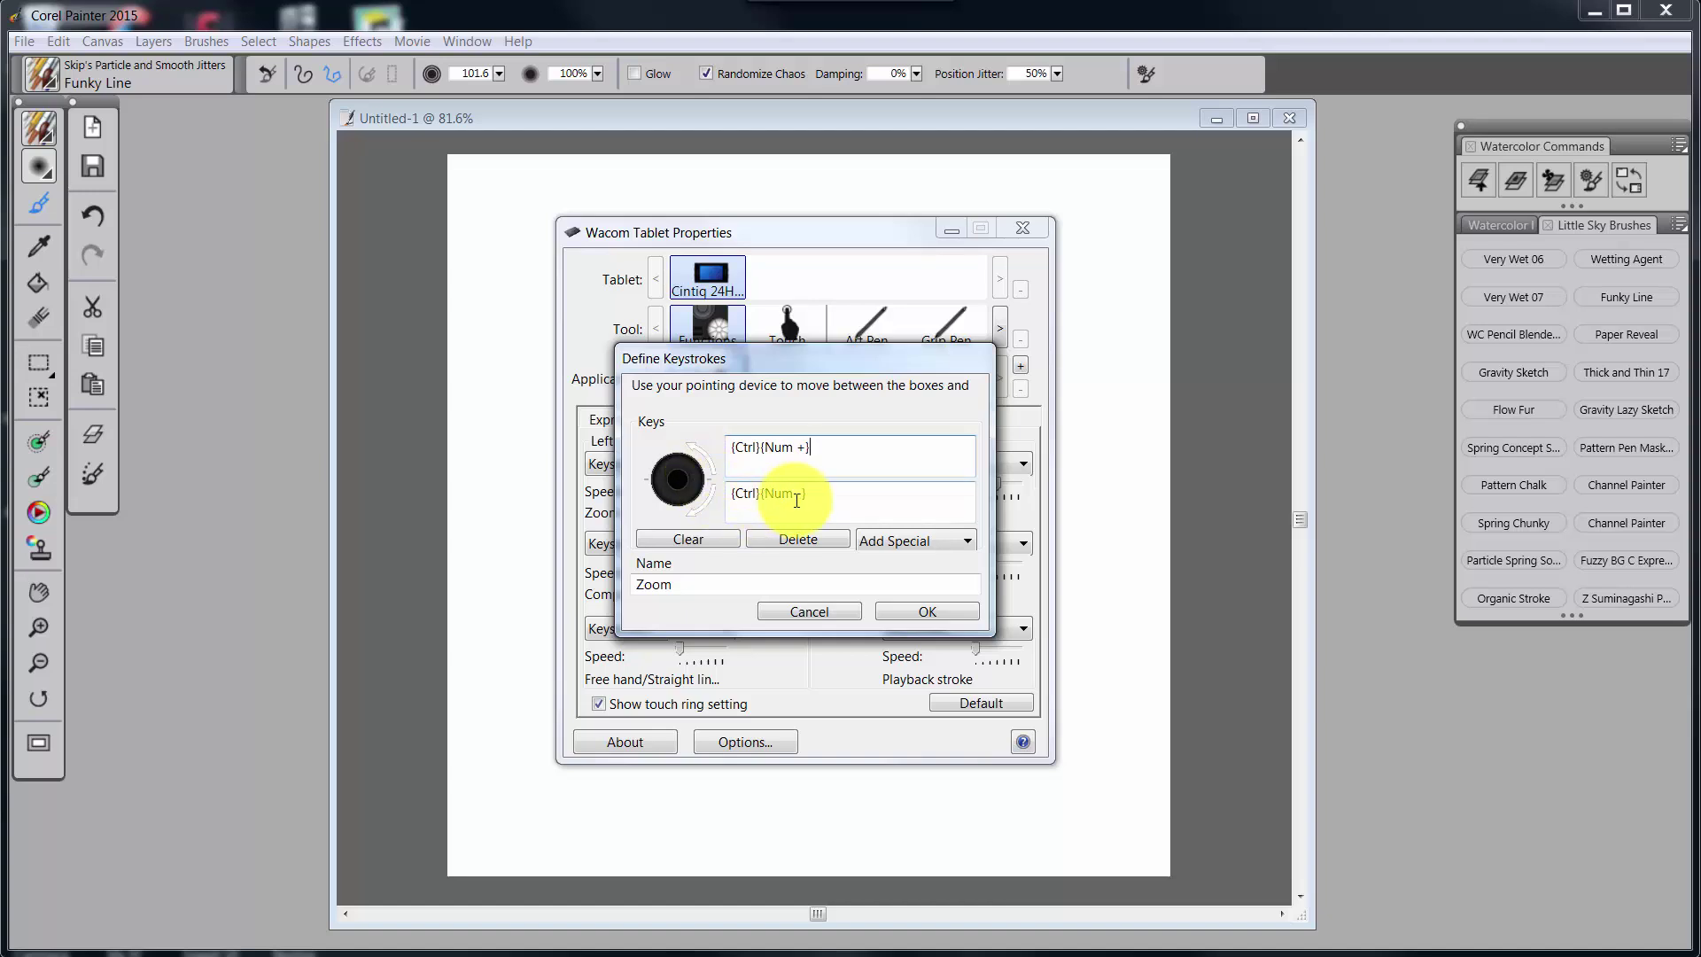
pyautogui.click(804, 499)
pyautogui.click(820, 498)
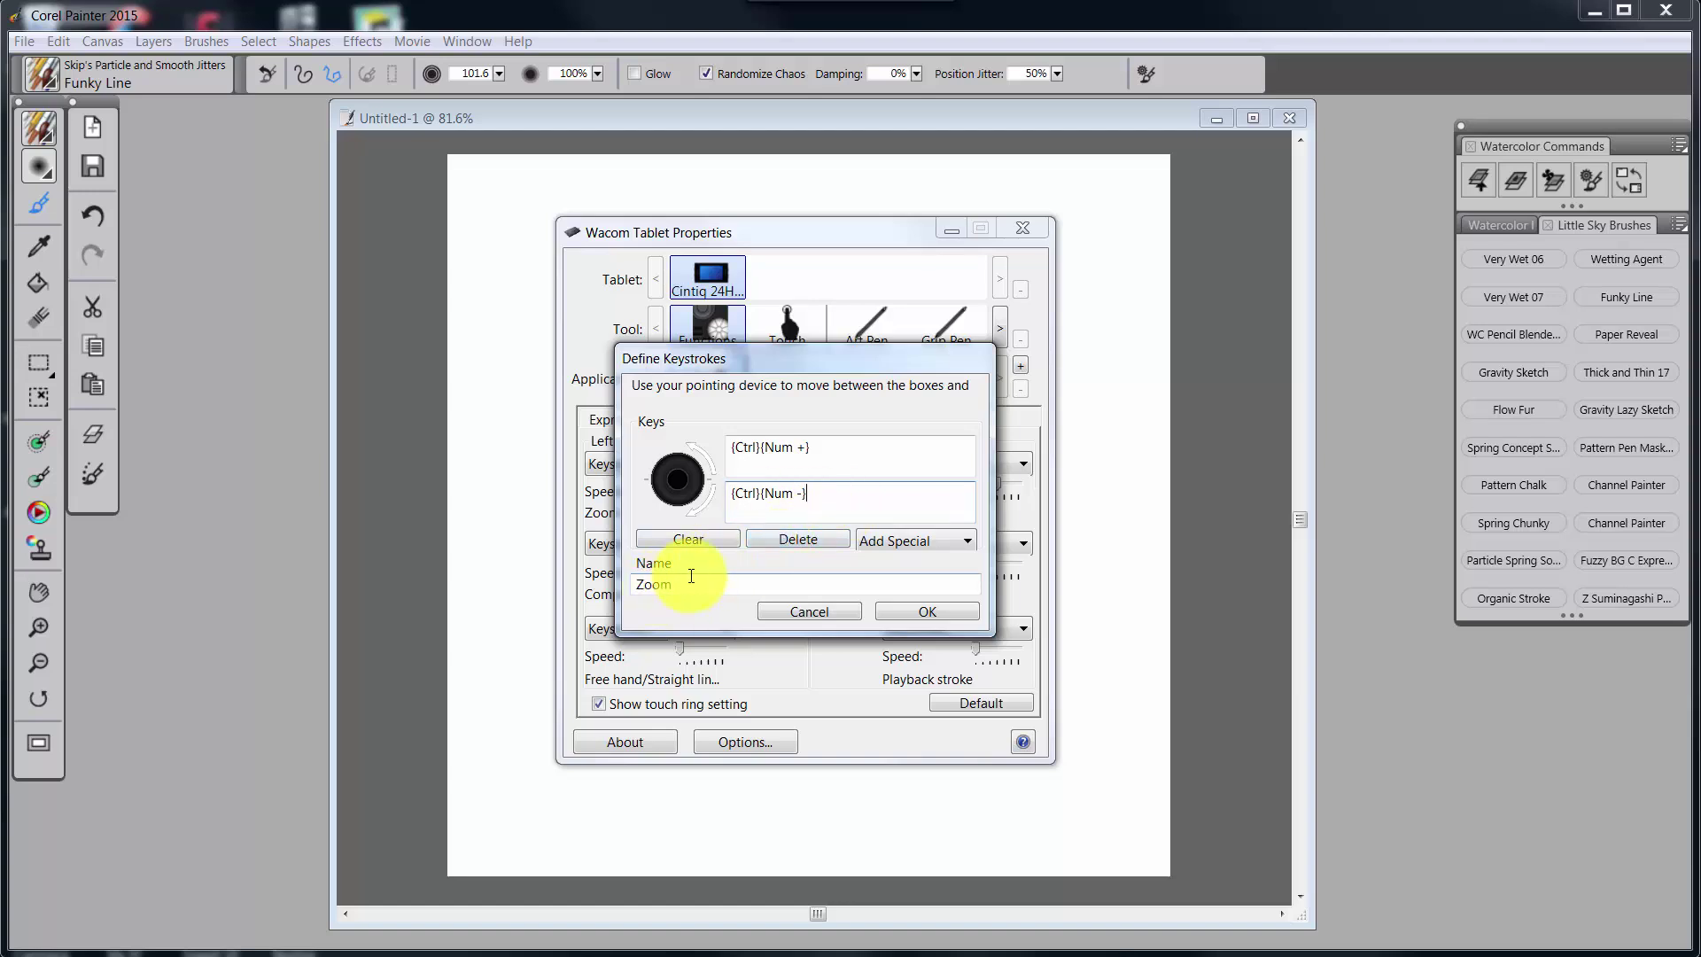
pyautogui.click(928, 611)
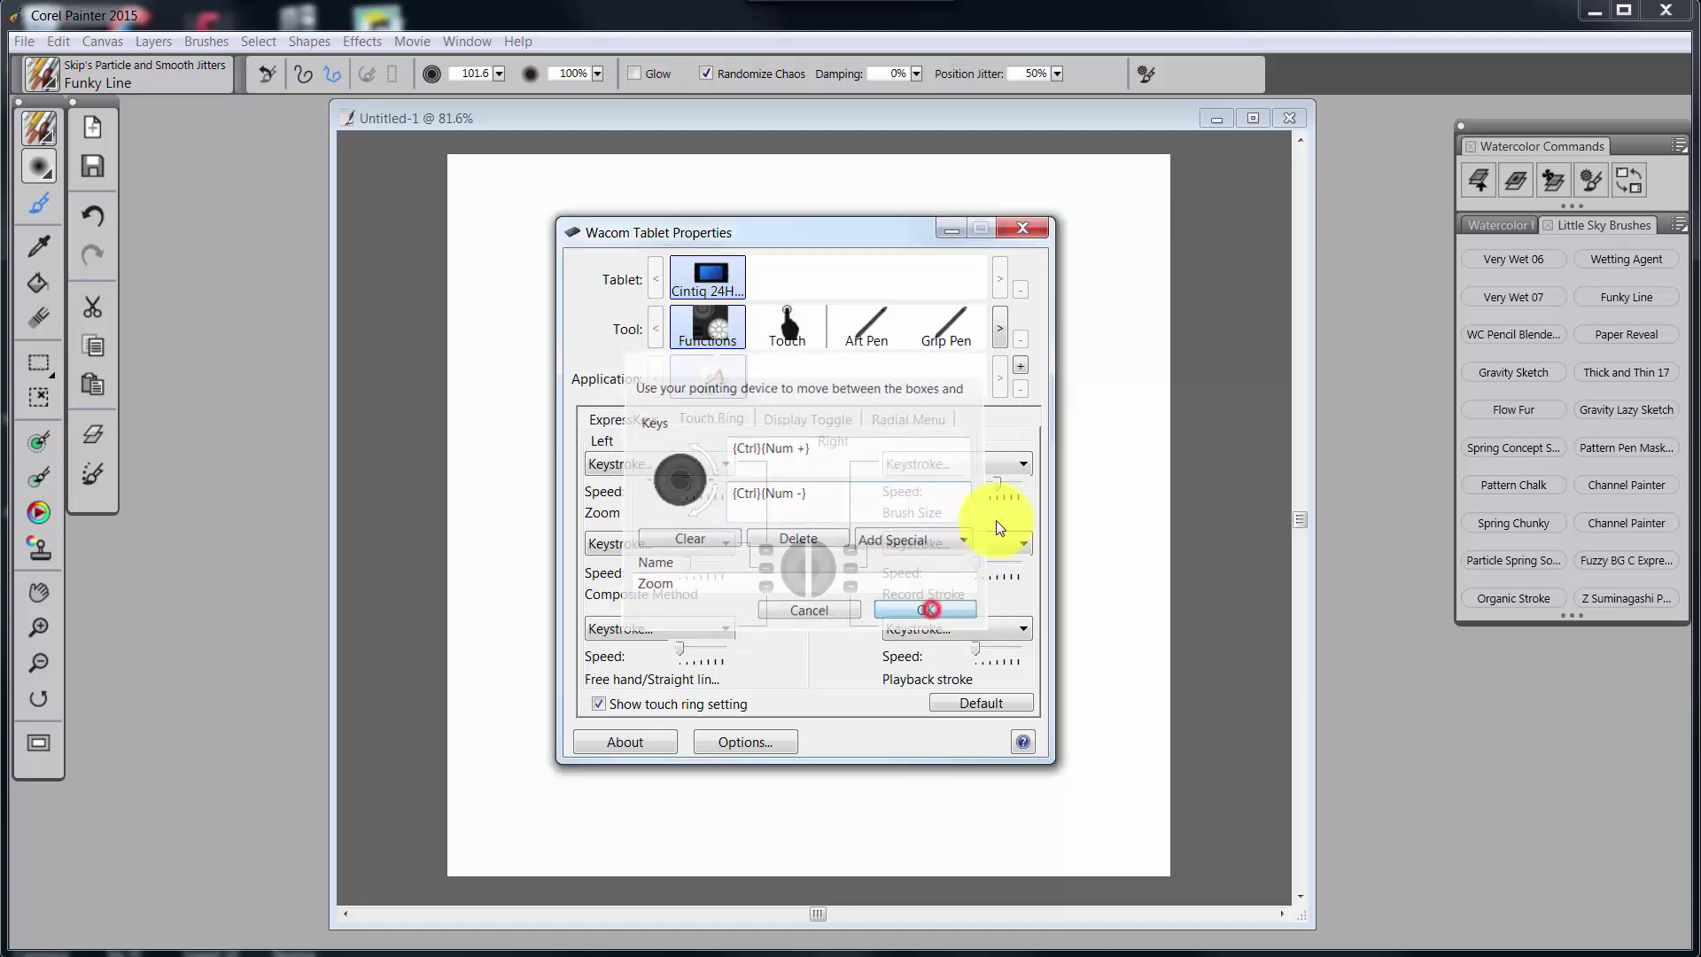
# Step: Minimize the tablet dialog and test zooming the blank canvas out and back in
pyautogui.click(951, 229)
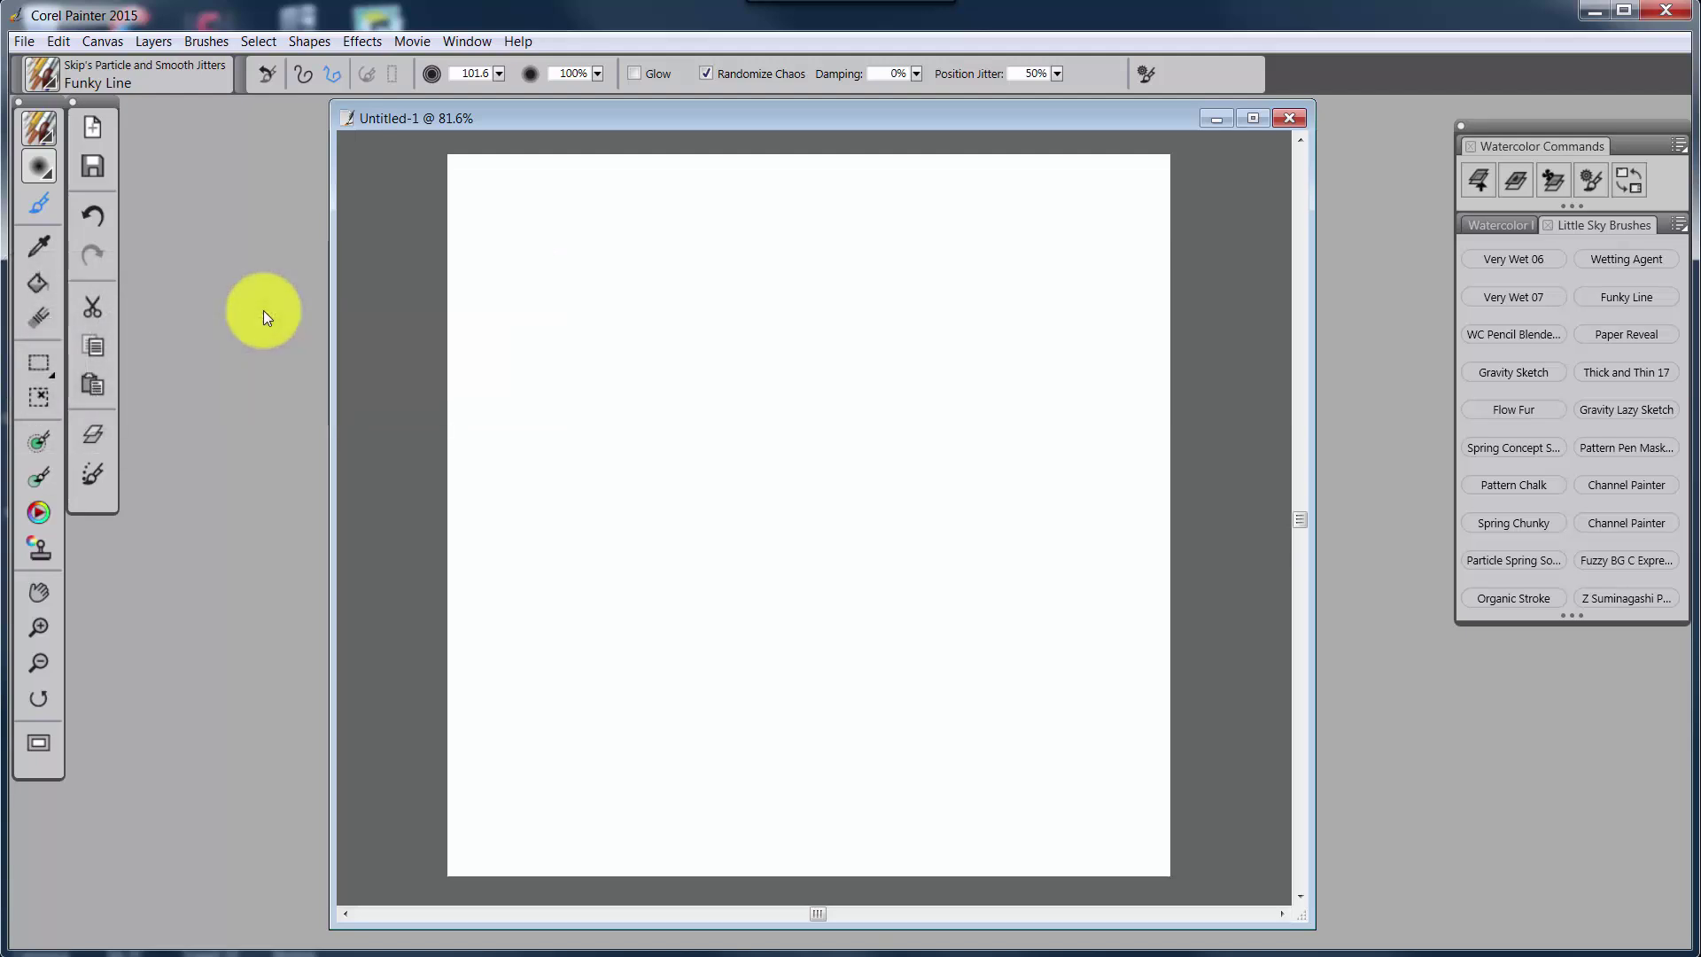
pyautogui.hotkey('ctrl', '-')
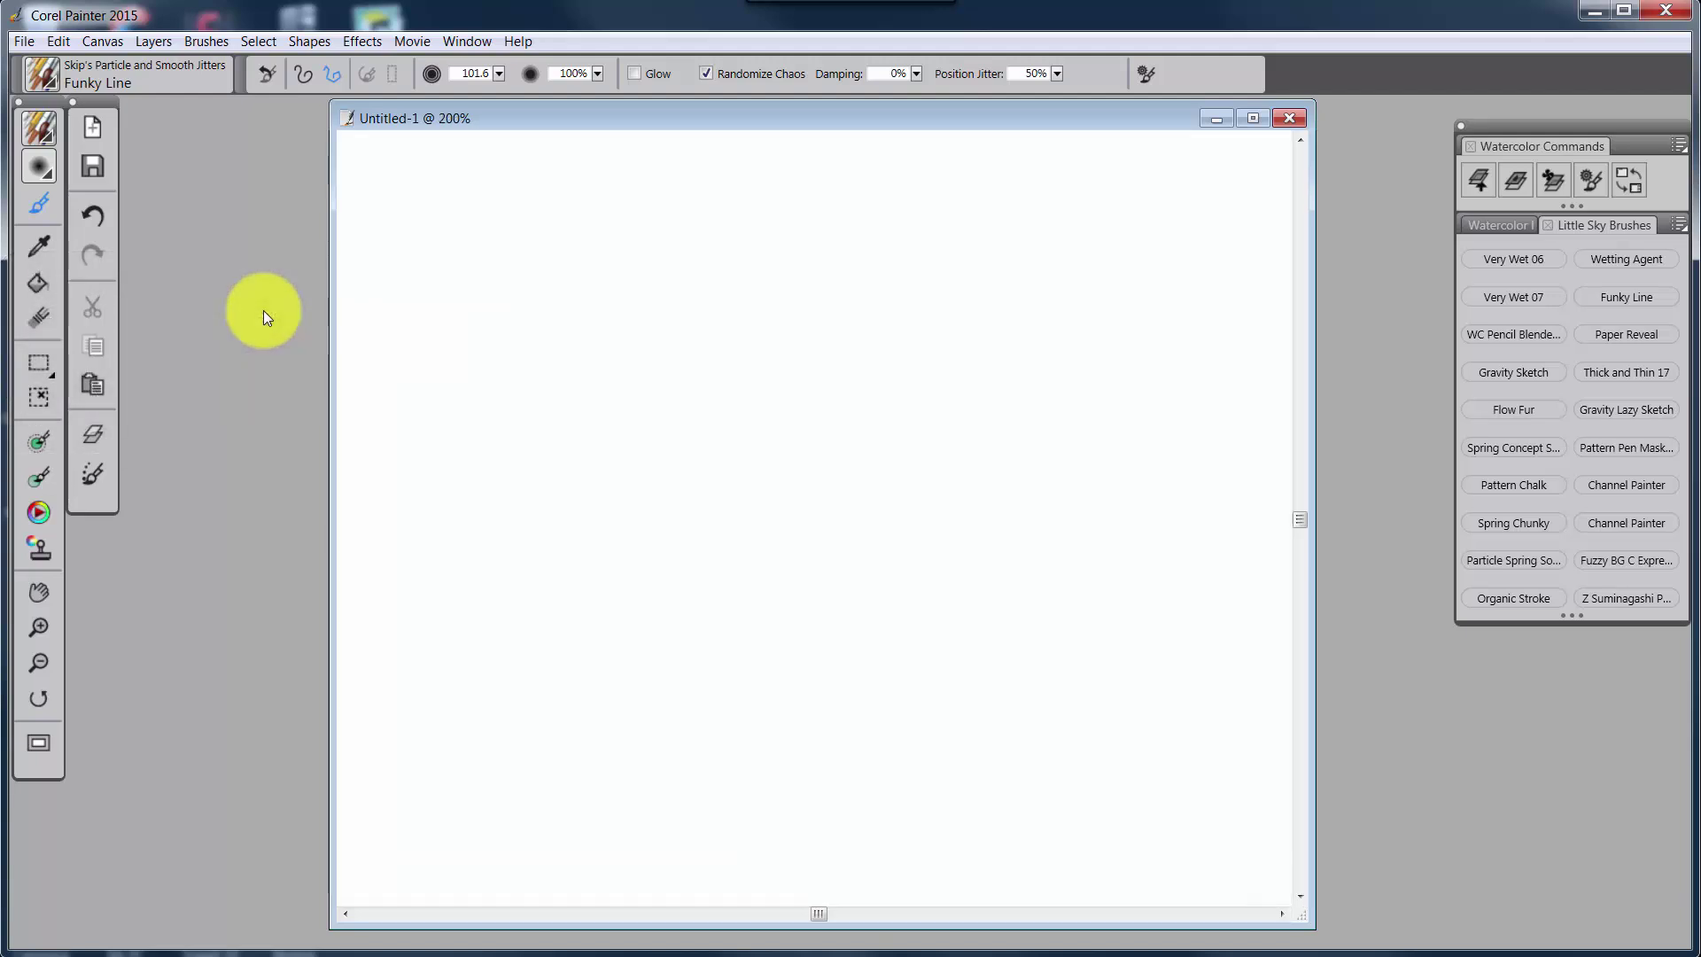
pyautogui.hotkey('ctrl', '-')
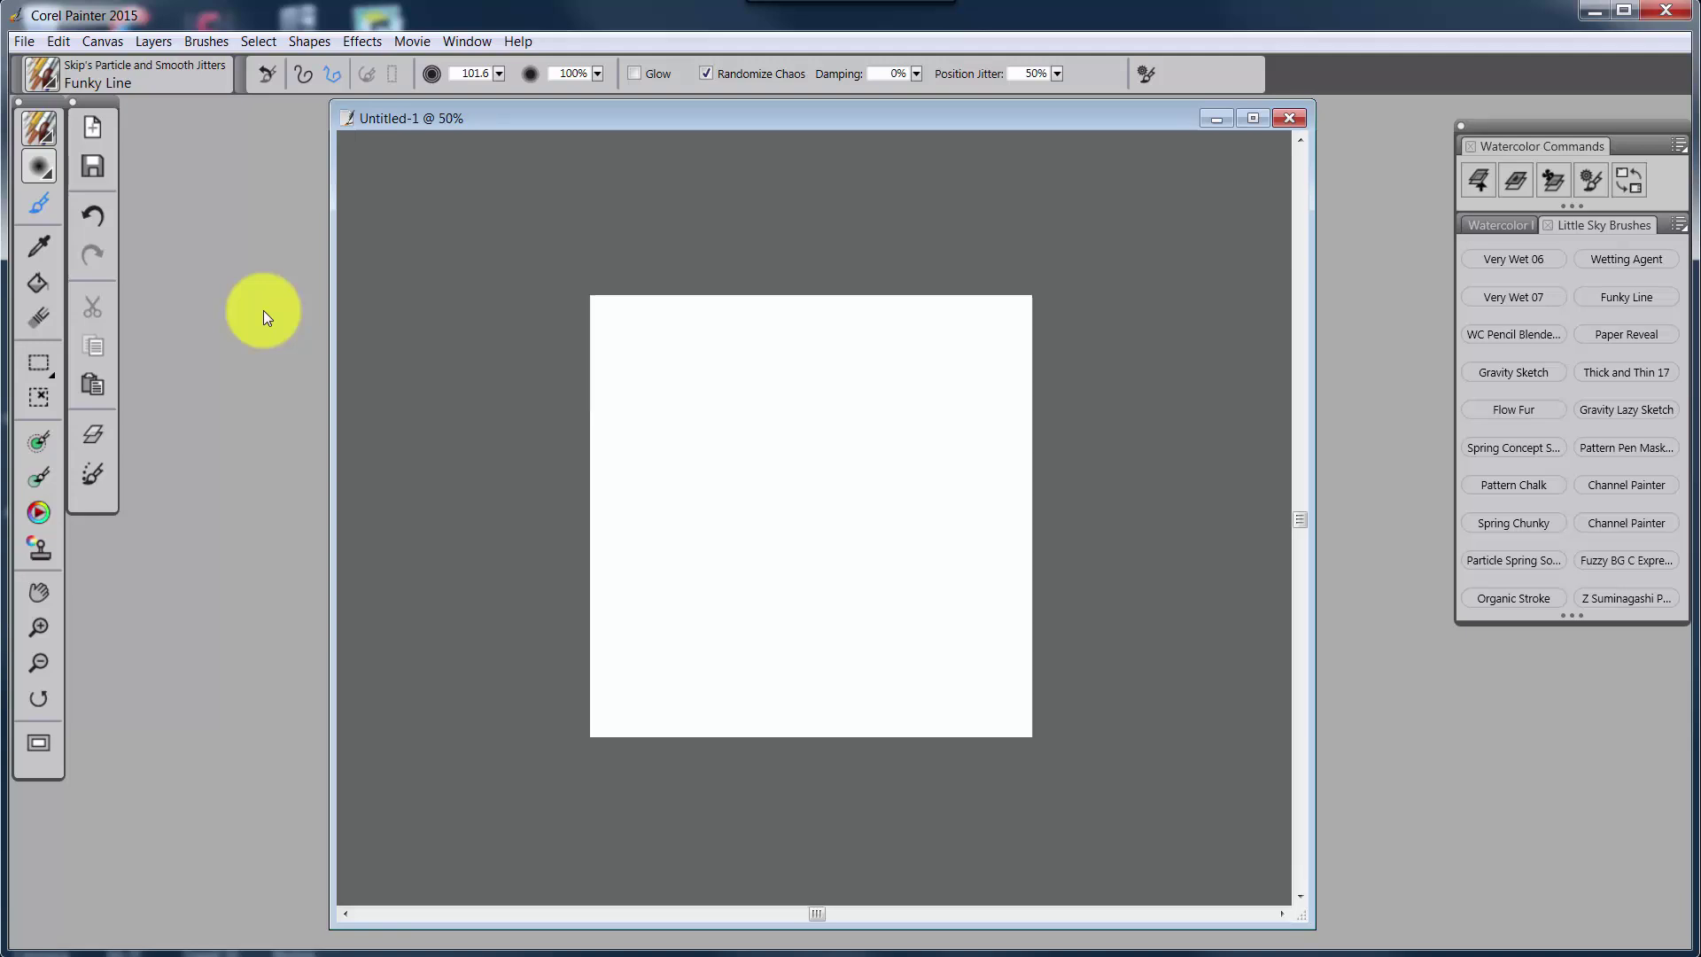
pyautogui.hotkey('ctrl', '+')
pyautogui.hotkey('ctrl', '-')
pyautogui.hotkey('ctrl', '-')
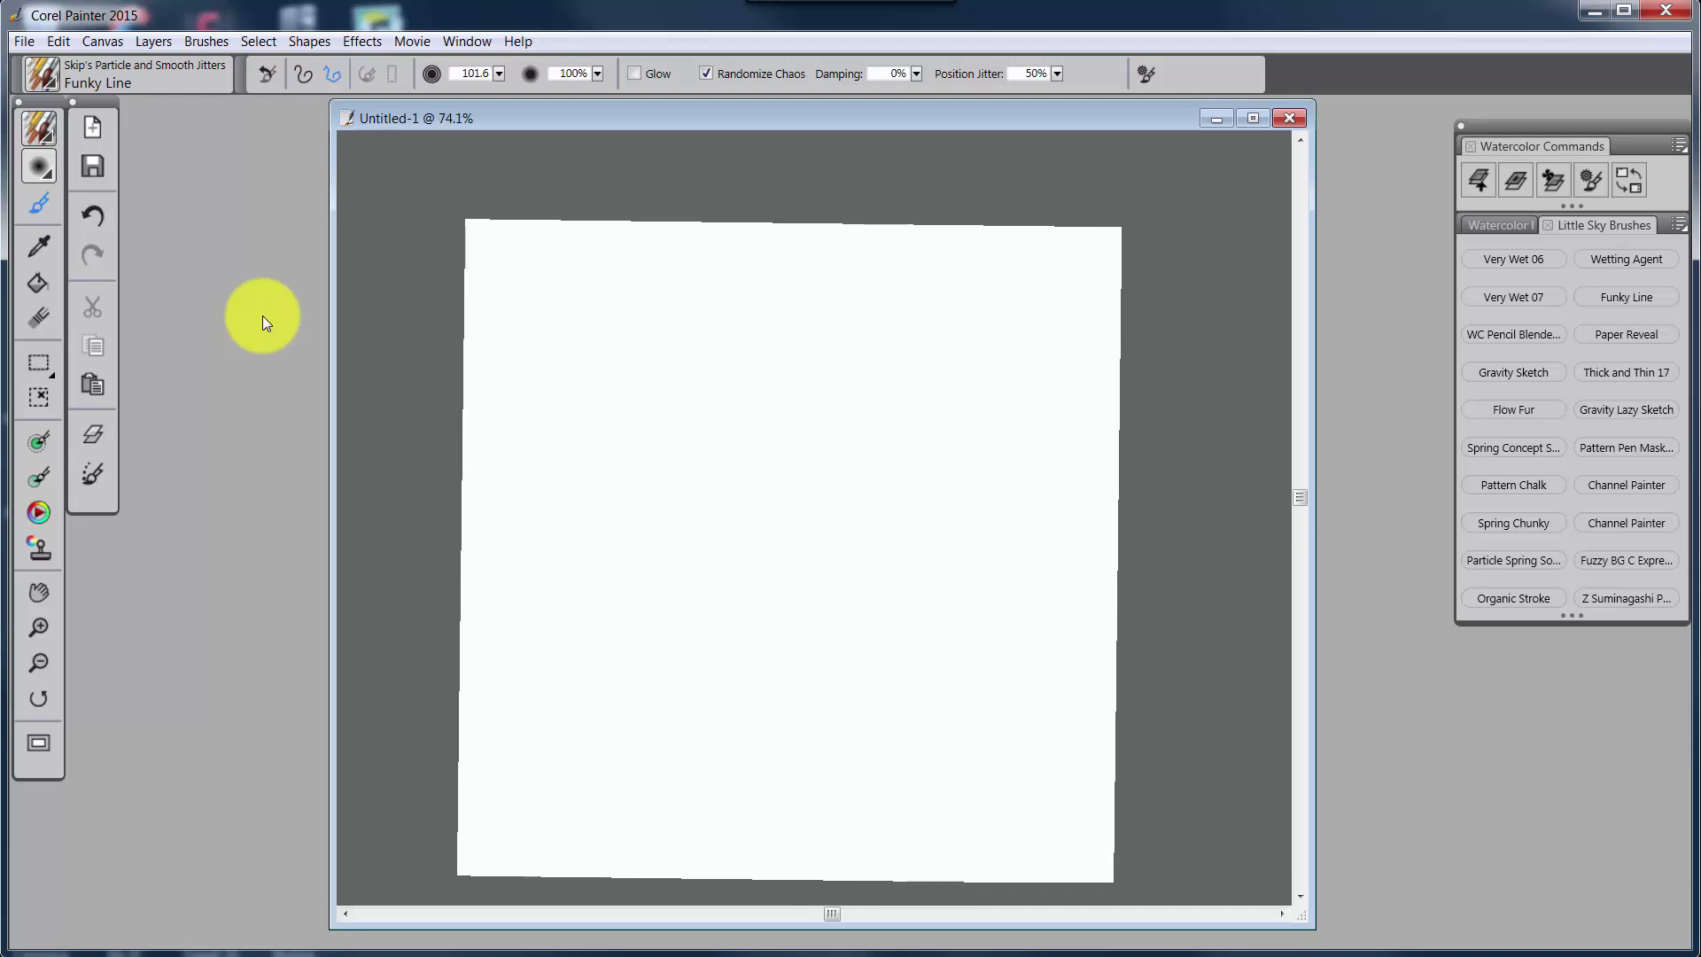
# Step: Reset the canvas rotation to 0° with the Rotate Page tool and bring back the tablet settings
pyautogui.click(41, 698)
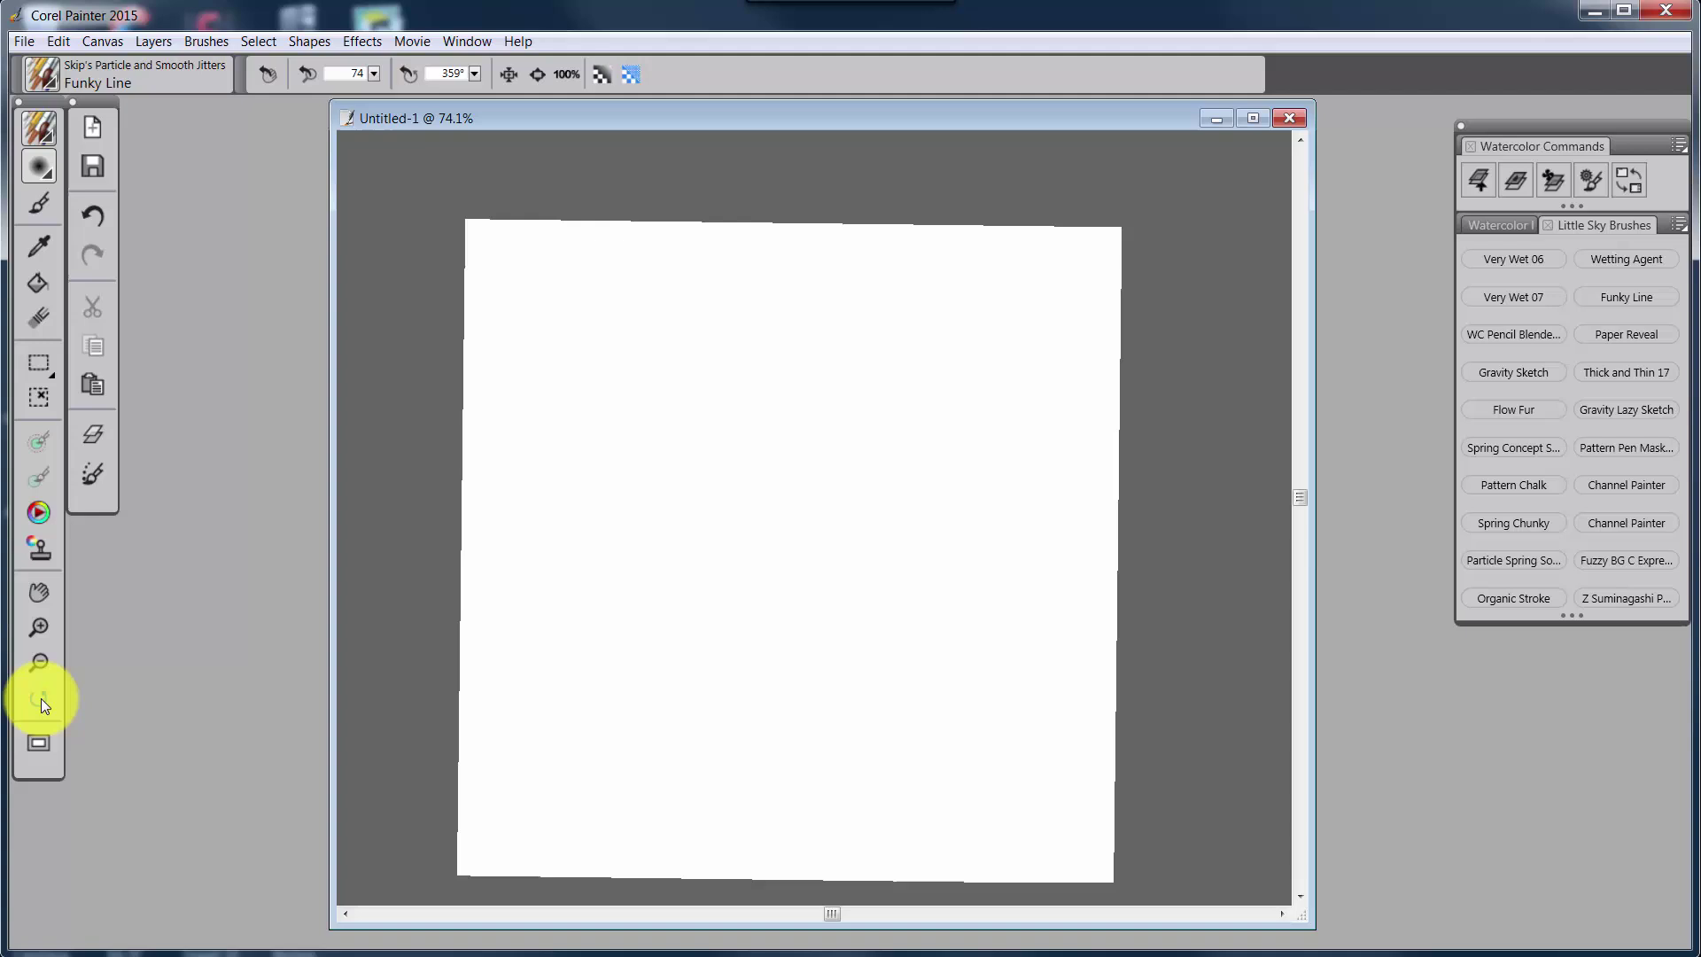
pyautogui.doubleClick(37, 700)
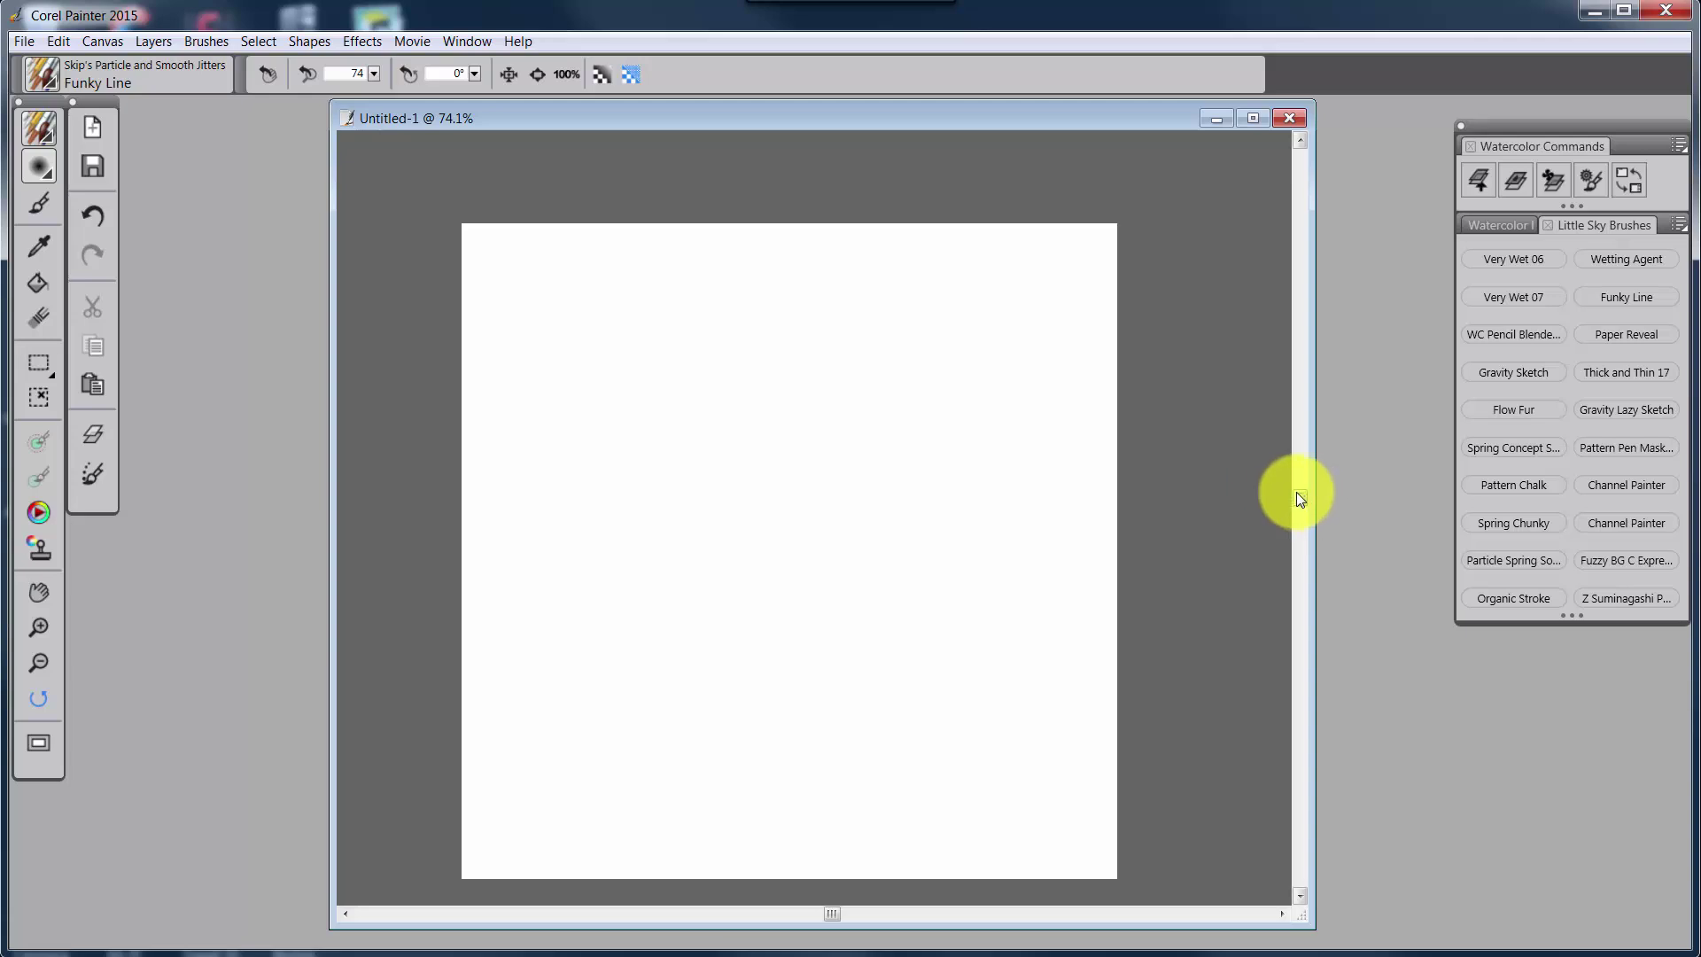
pyautogui.moveTo(1295, 492); pyautogui.dragTo(1299, 513)
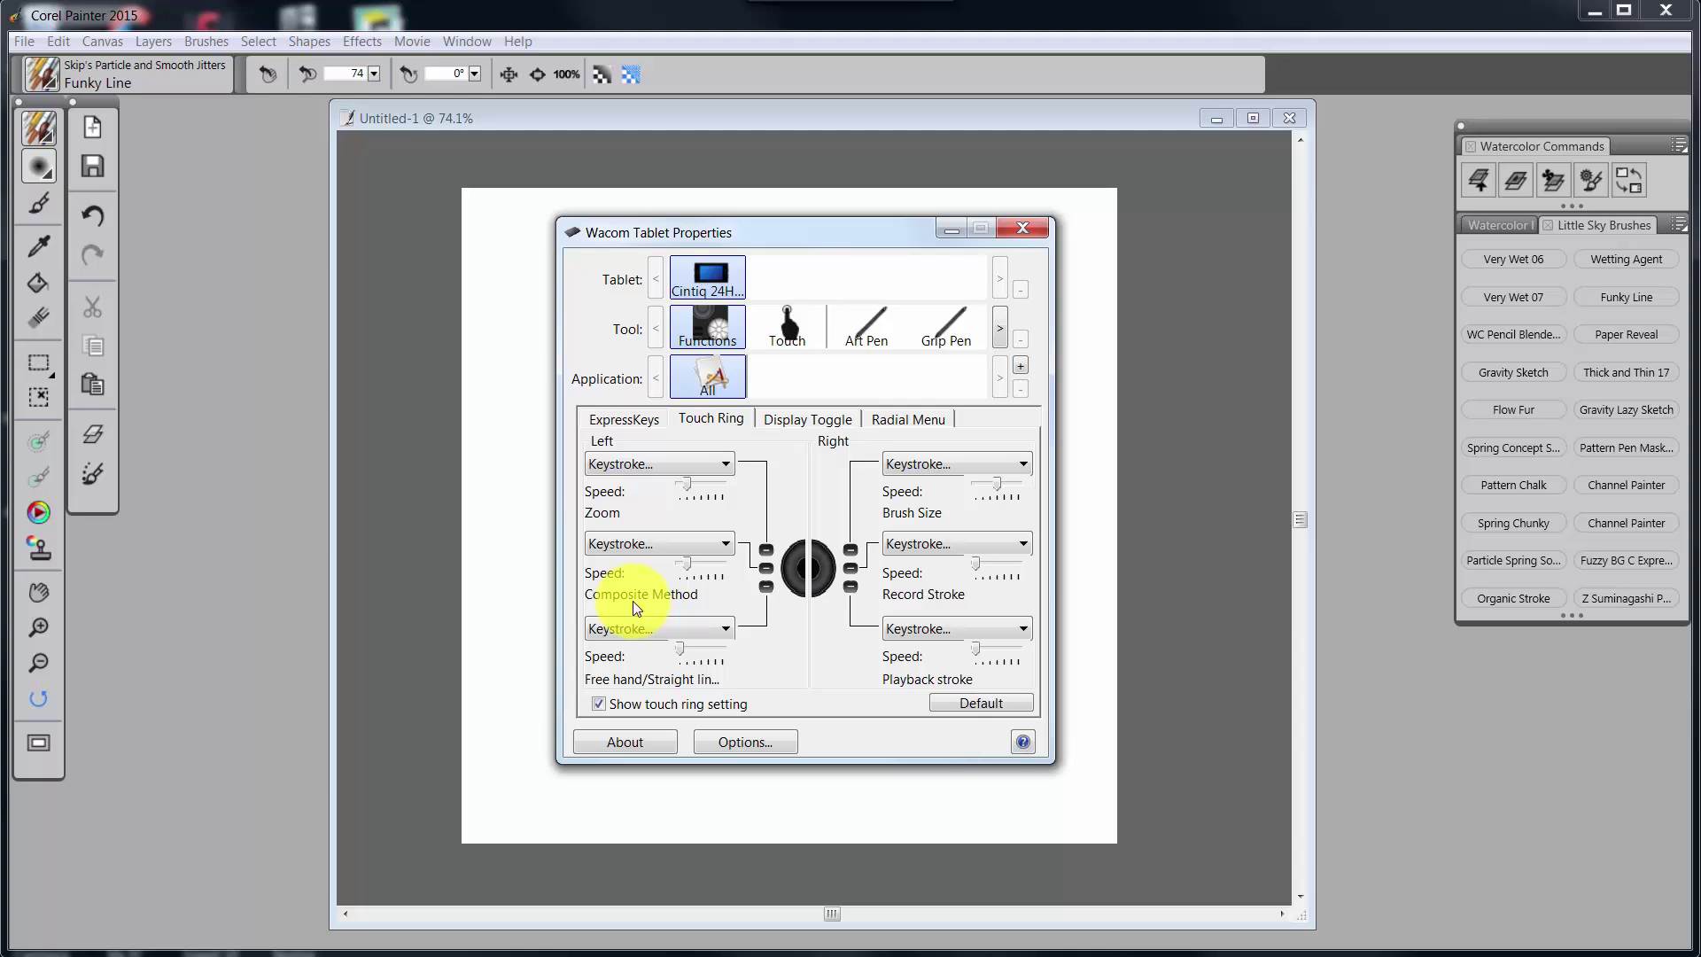
# Step: Hide the tablet dialog, float the Layers panel beside the canvas and add a new layer
pyautogui.click(950, 231)
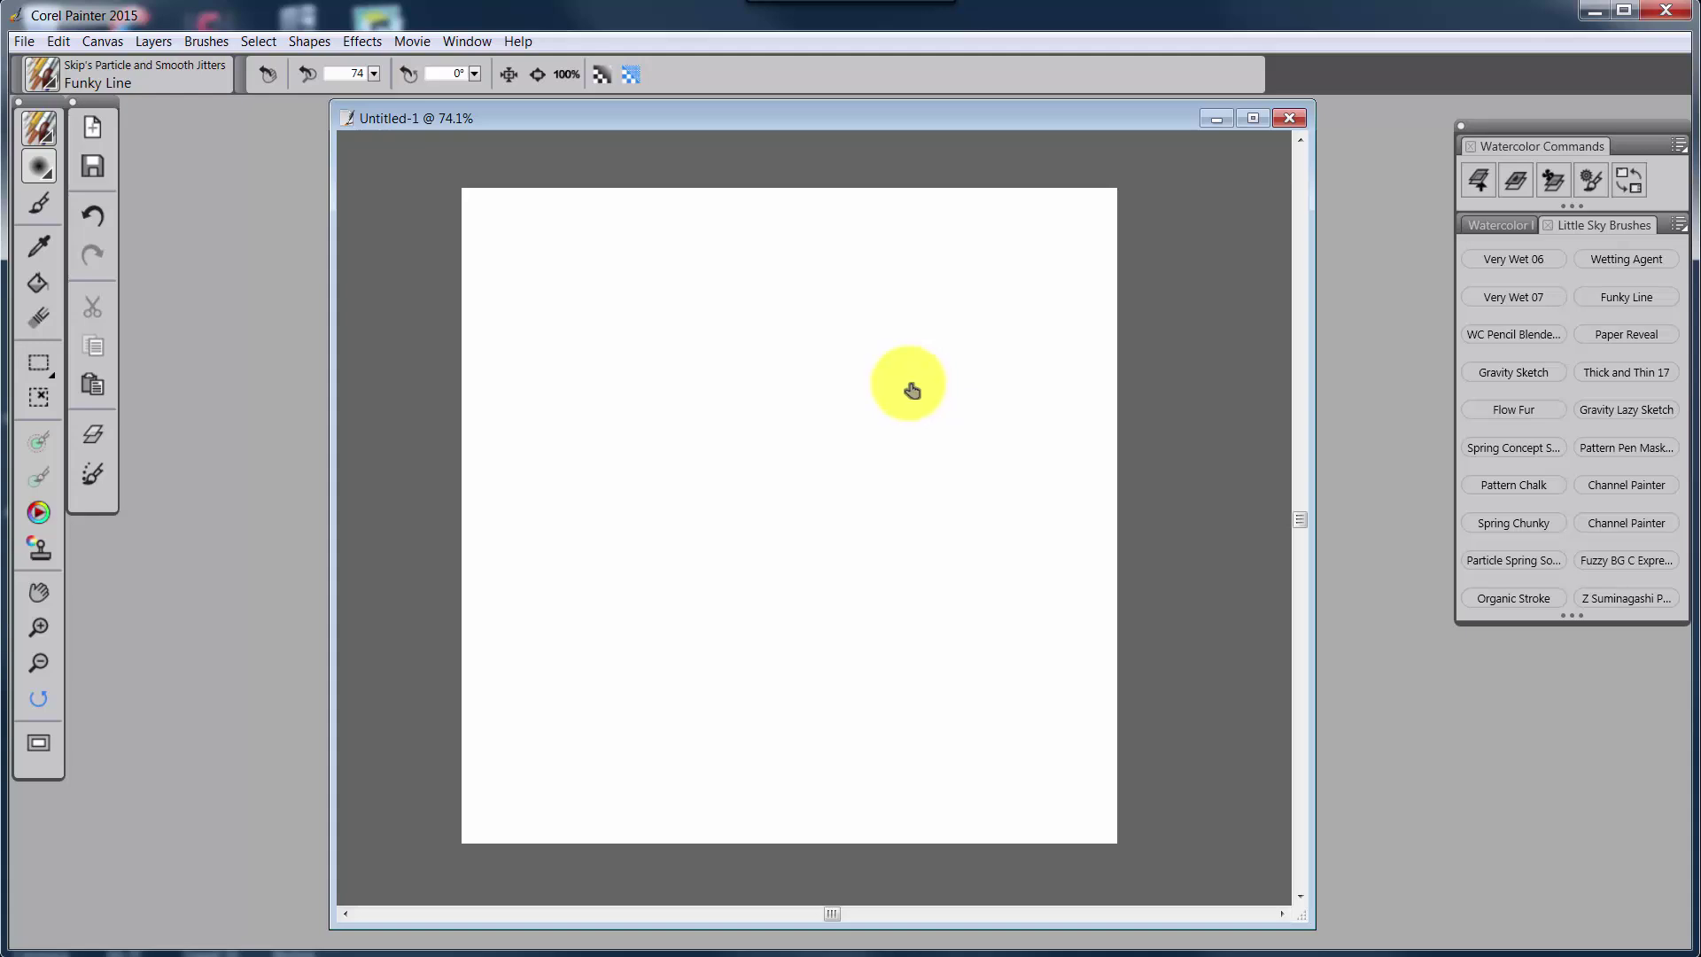
pyautogui.click(92, 433)
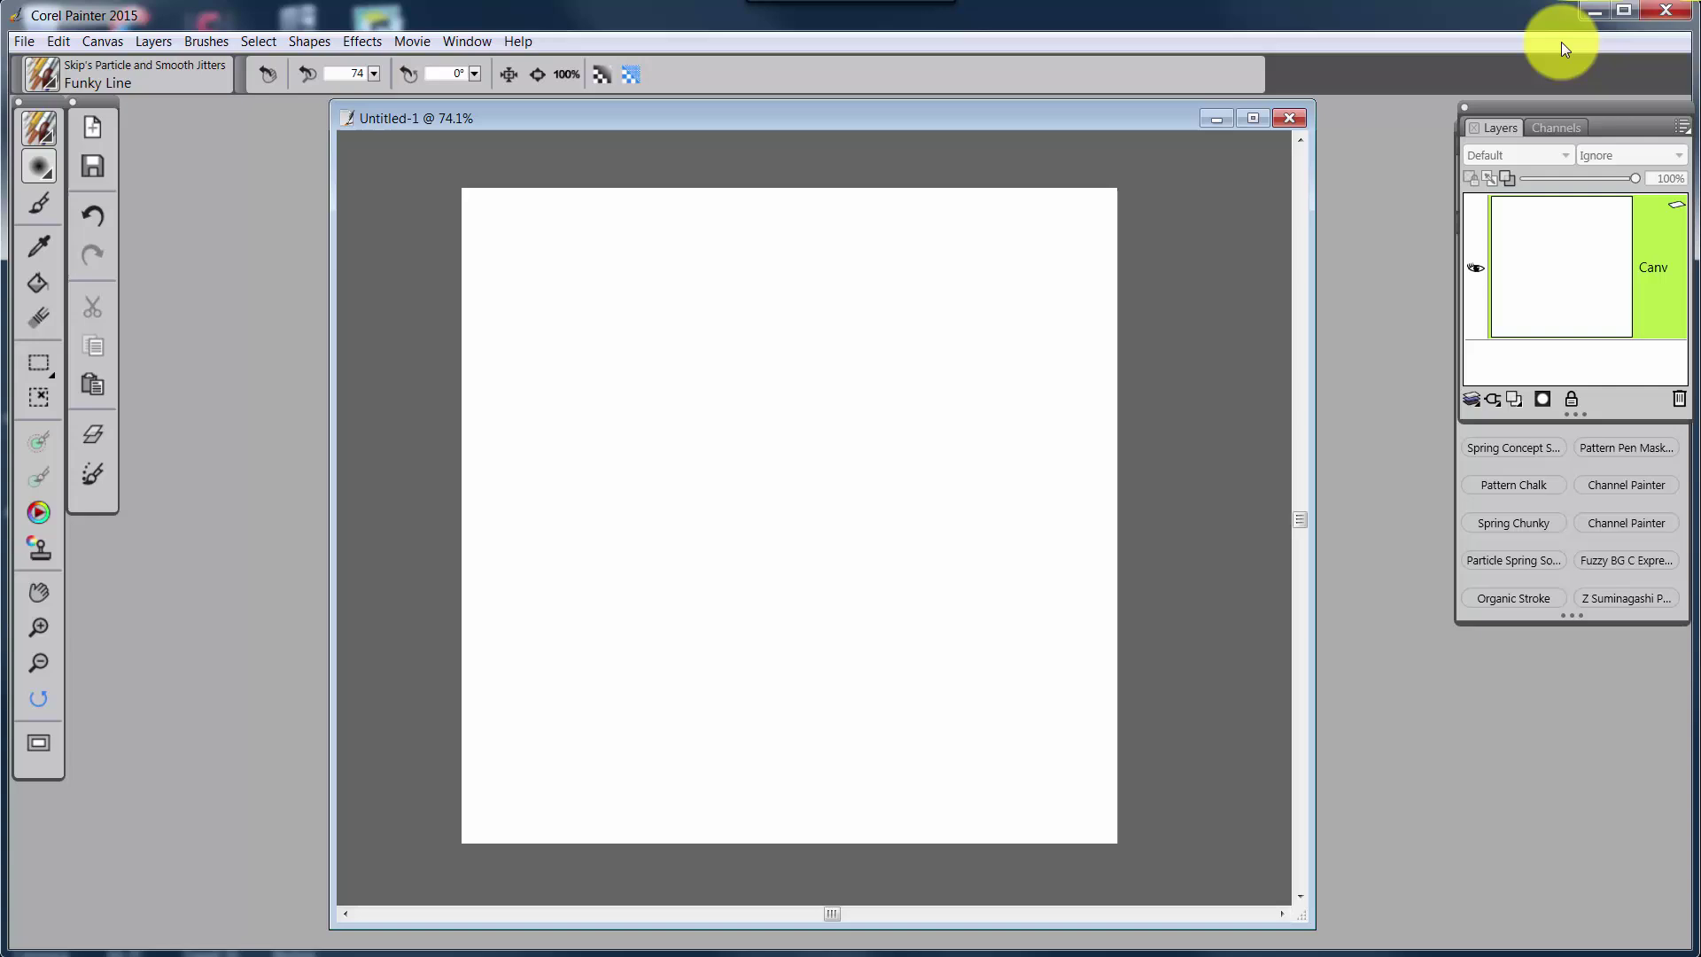
pyautogui.moveTo(1544, 106); pyautogui.dragTo(1213, 211)
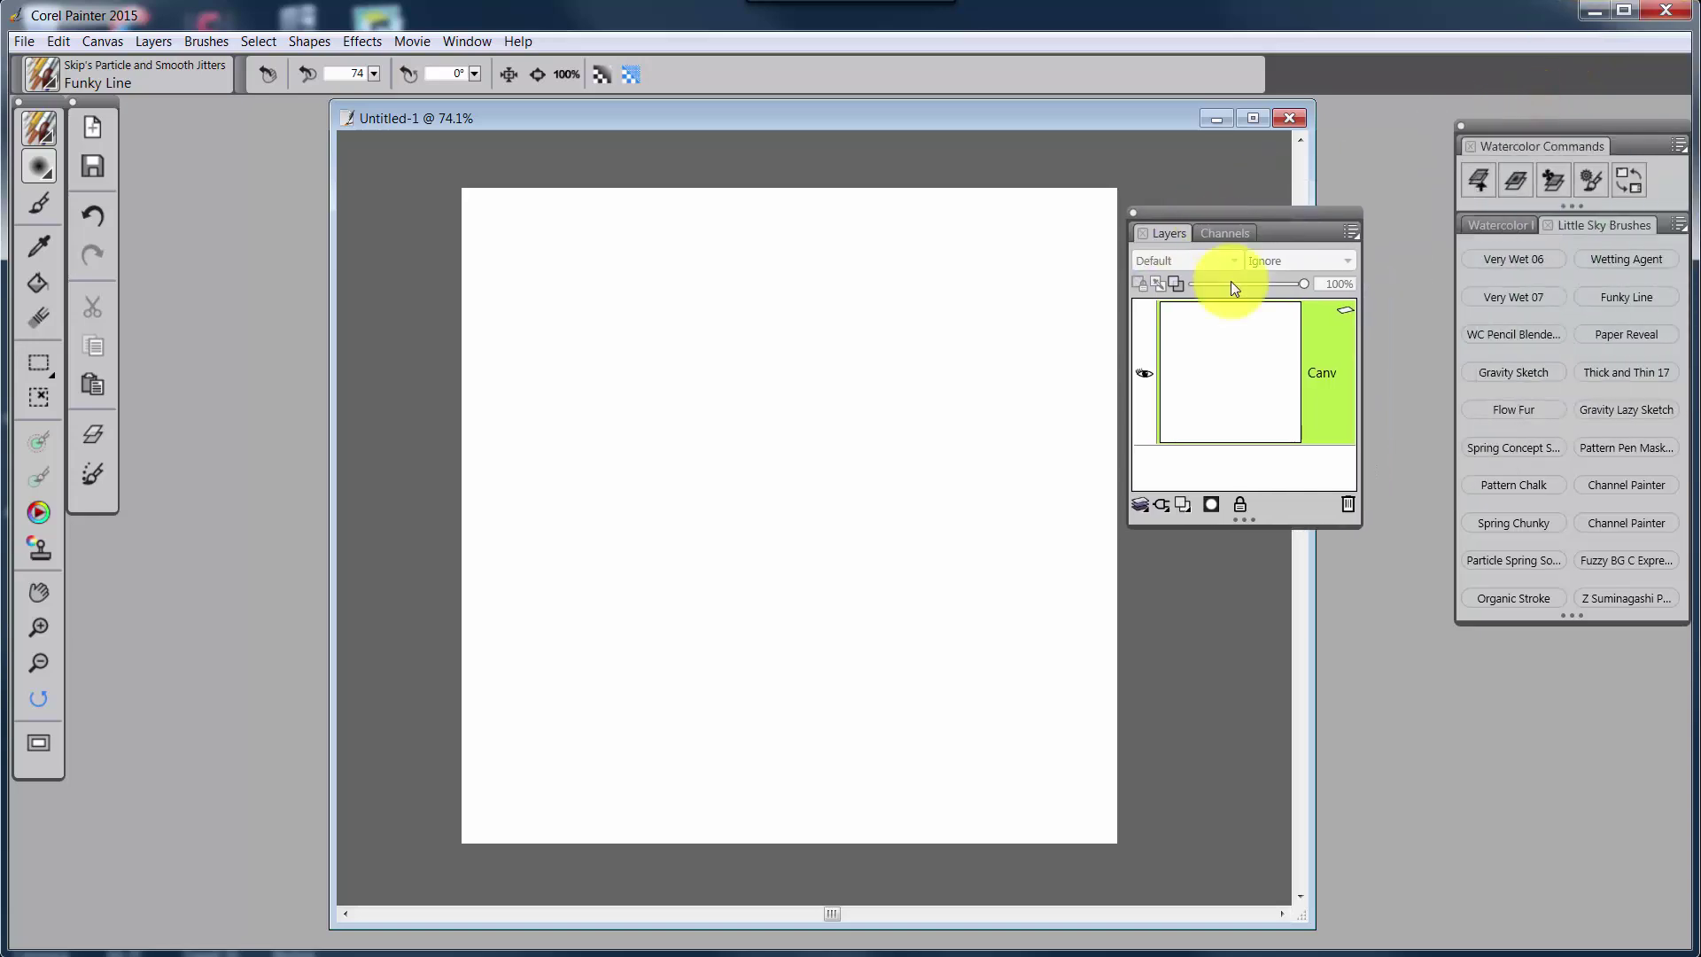
pyautogui.click(1183, 503)
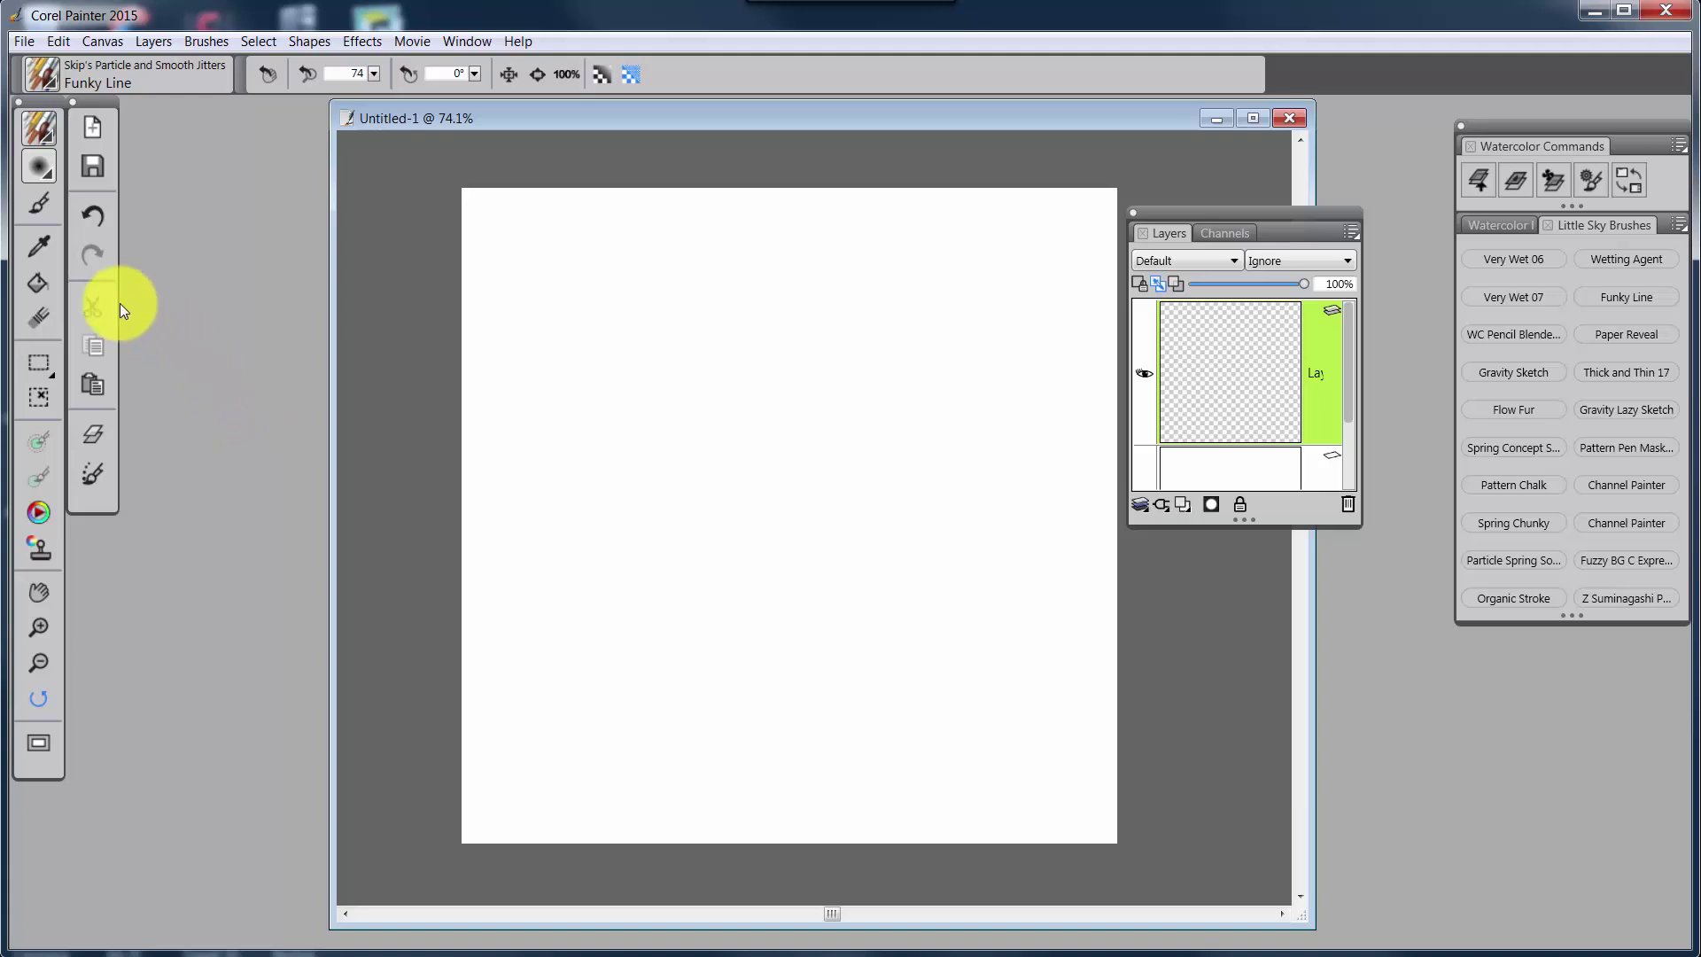
# Step: Fill the canvas slate blue with the Paint Bucket, then add a layer and fill it pinkish red
pyautogui.click(39, 282)
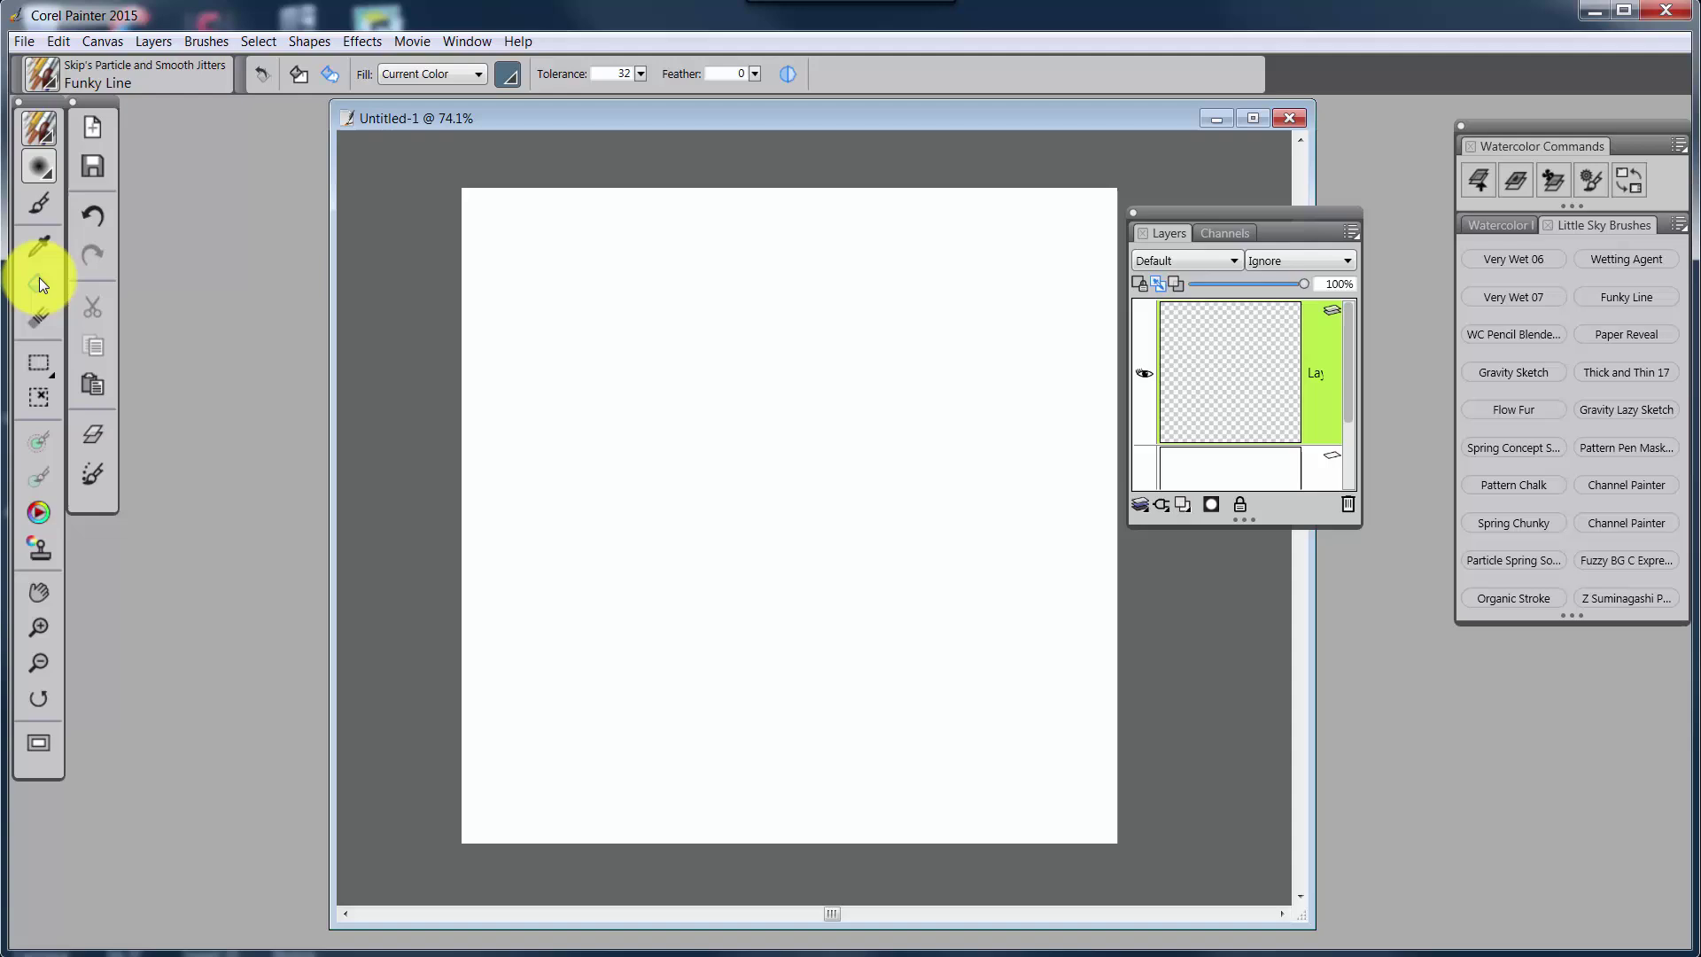
pyautogui.click(789, 418)
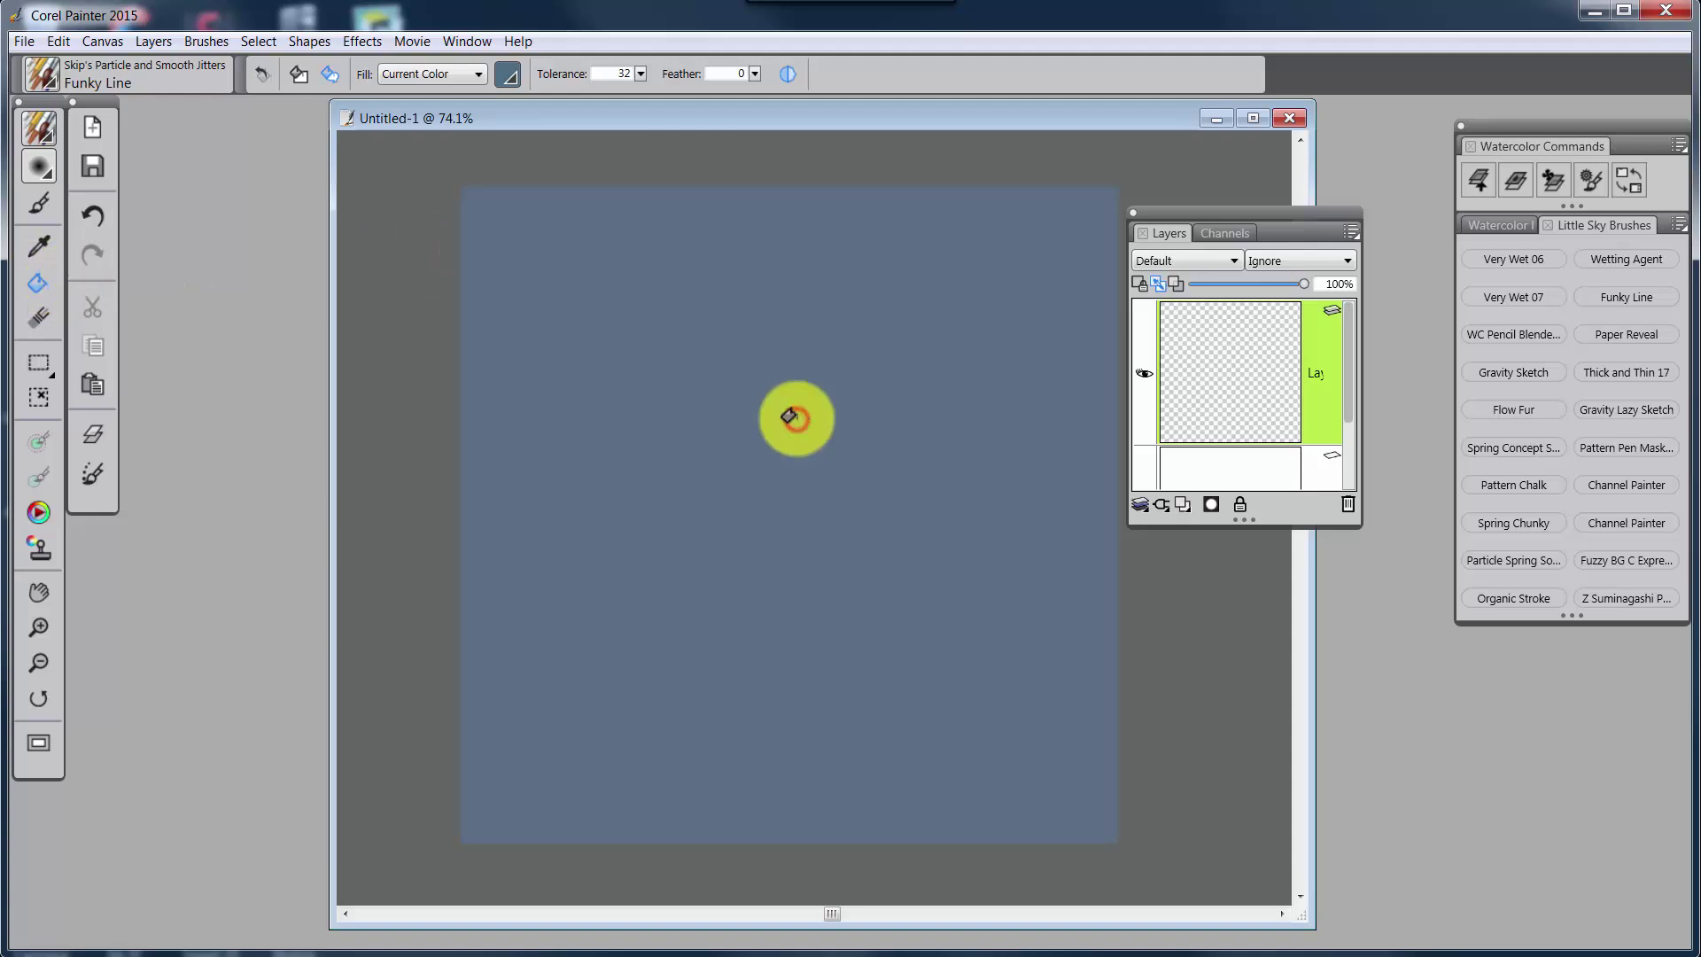
pyautogui.click(1186, 505)
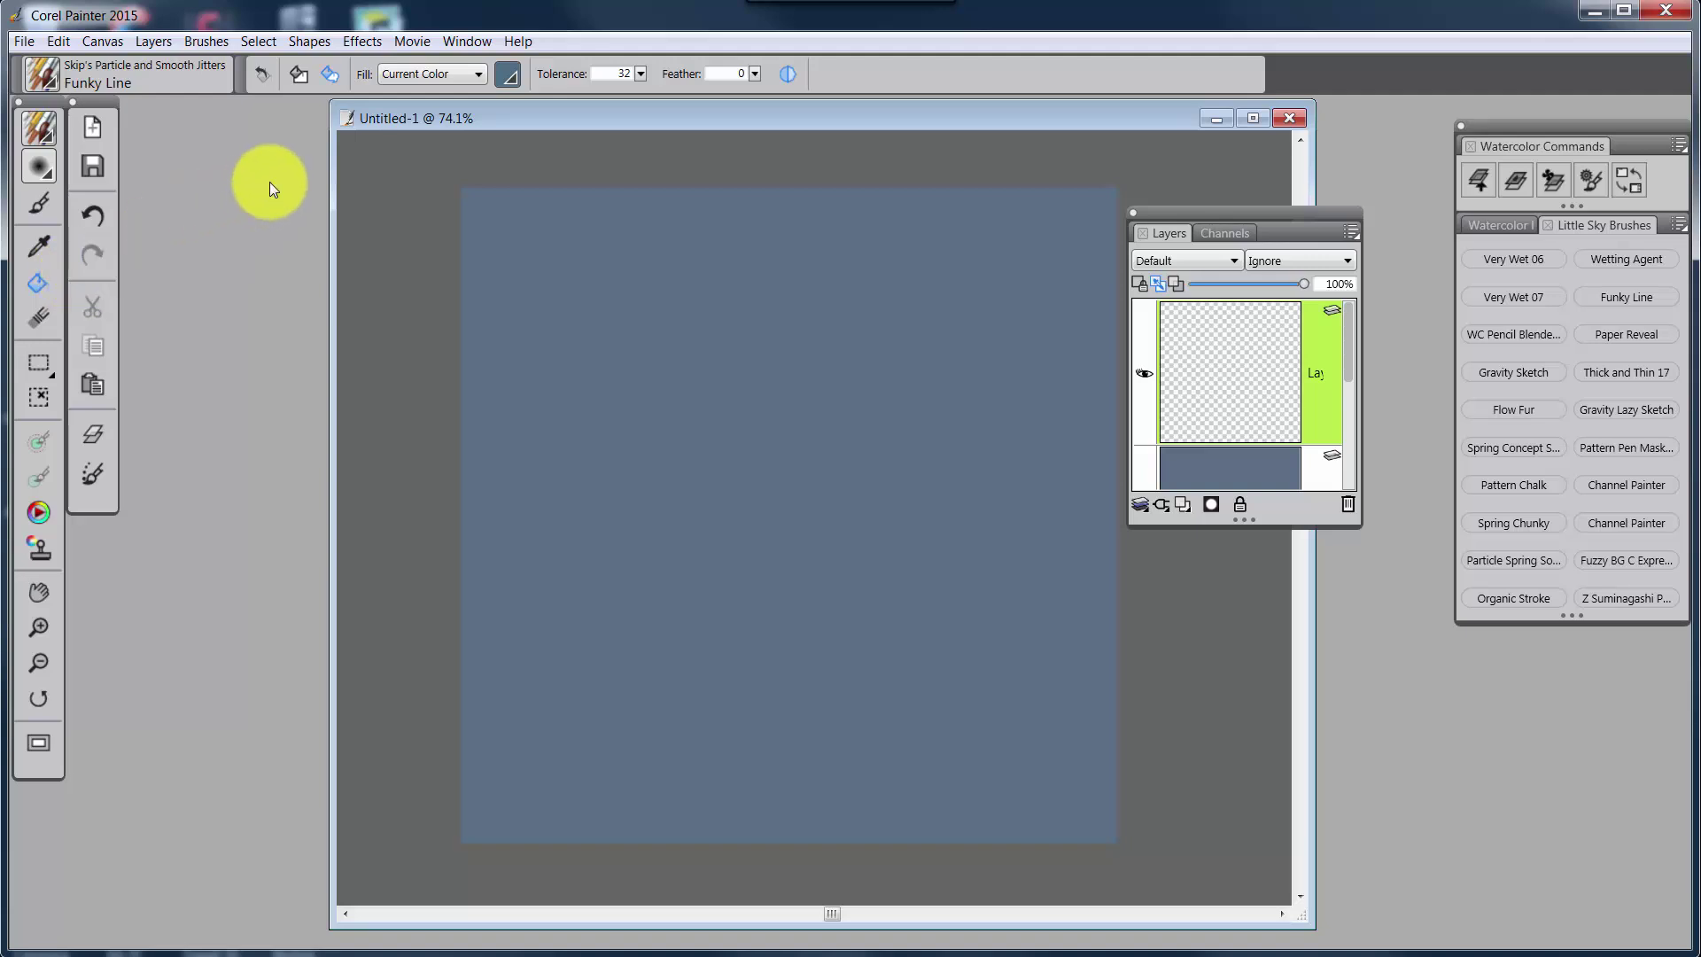
pyautogui.click(507, 79)
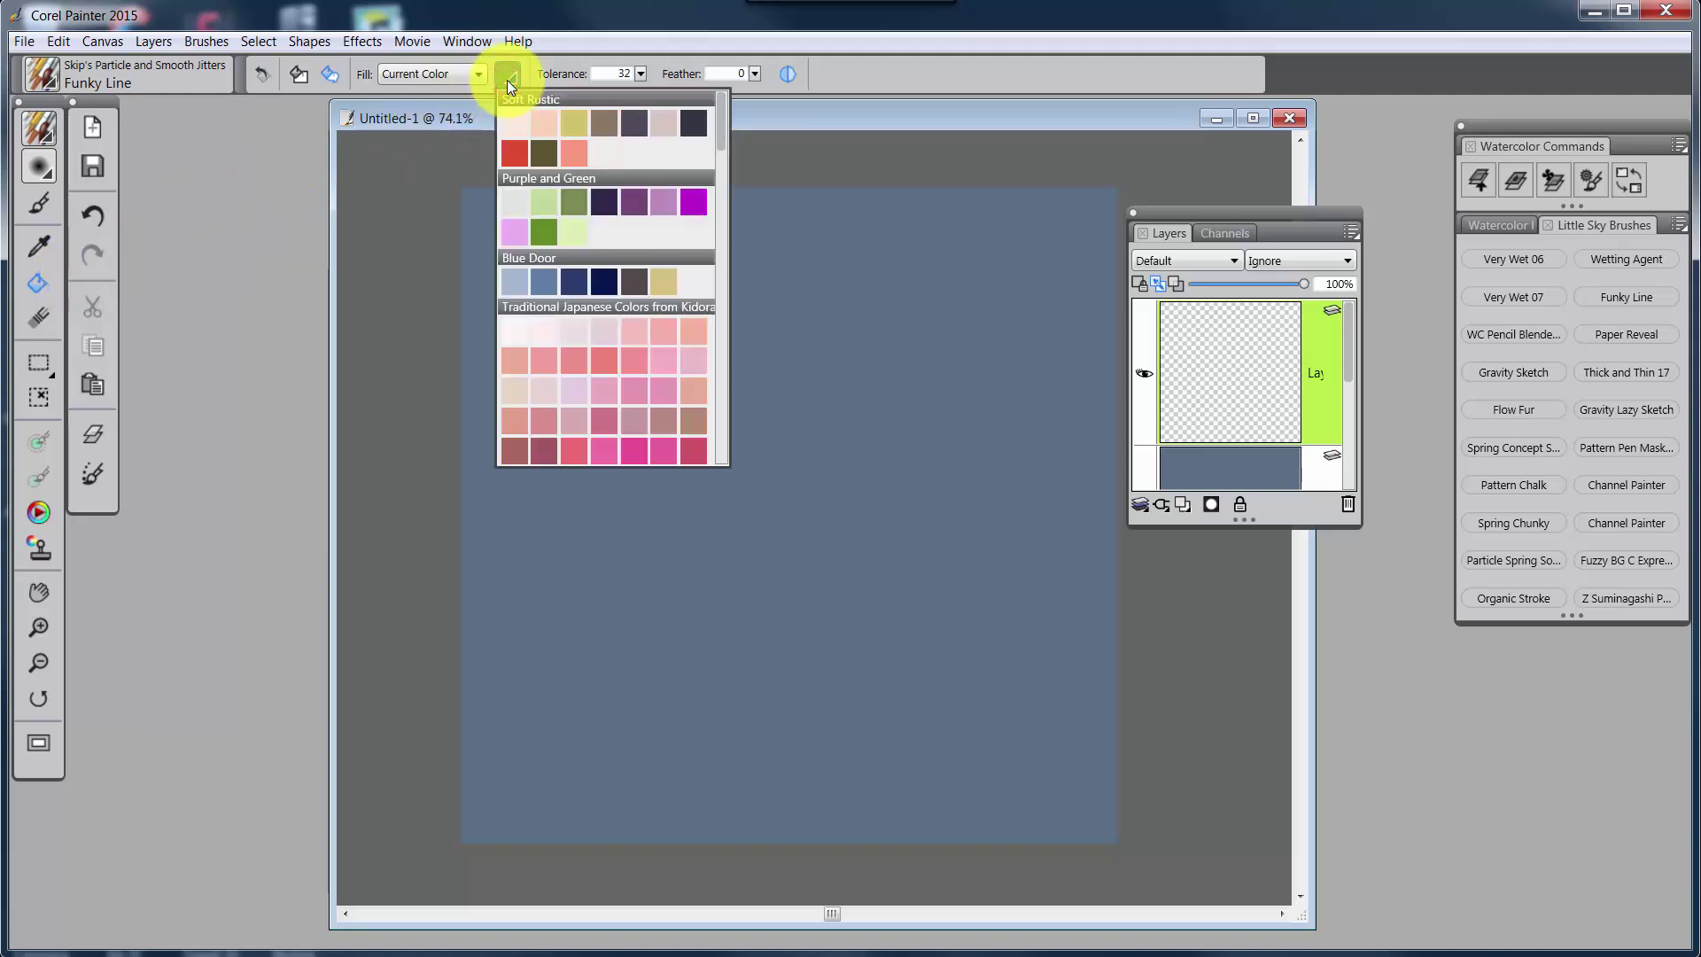
pyautogui.click(598, 358)
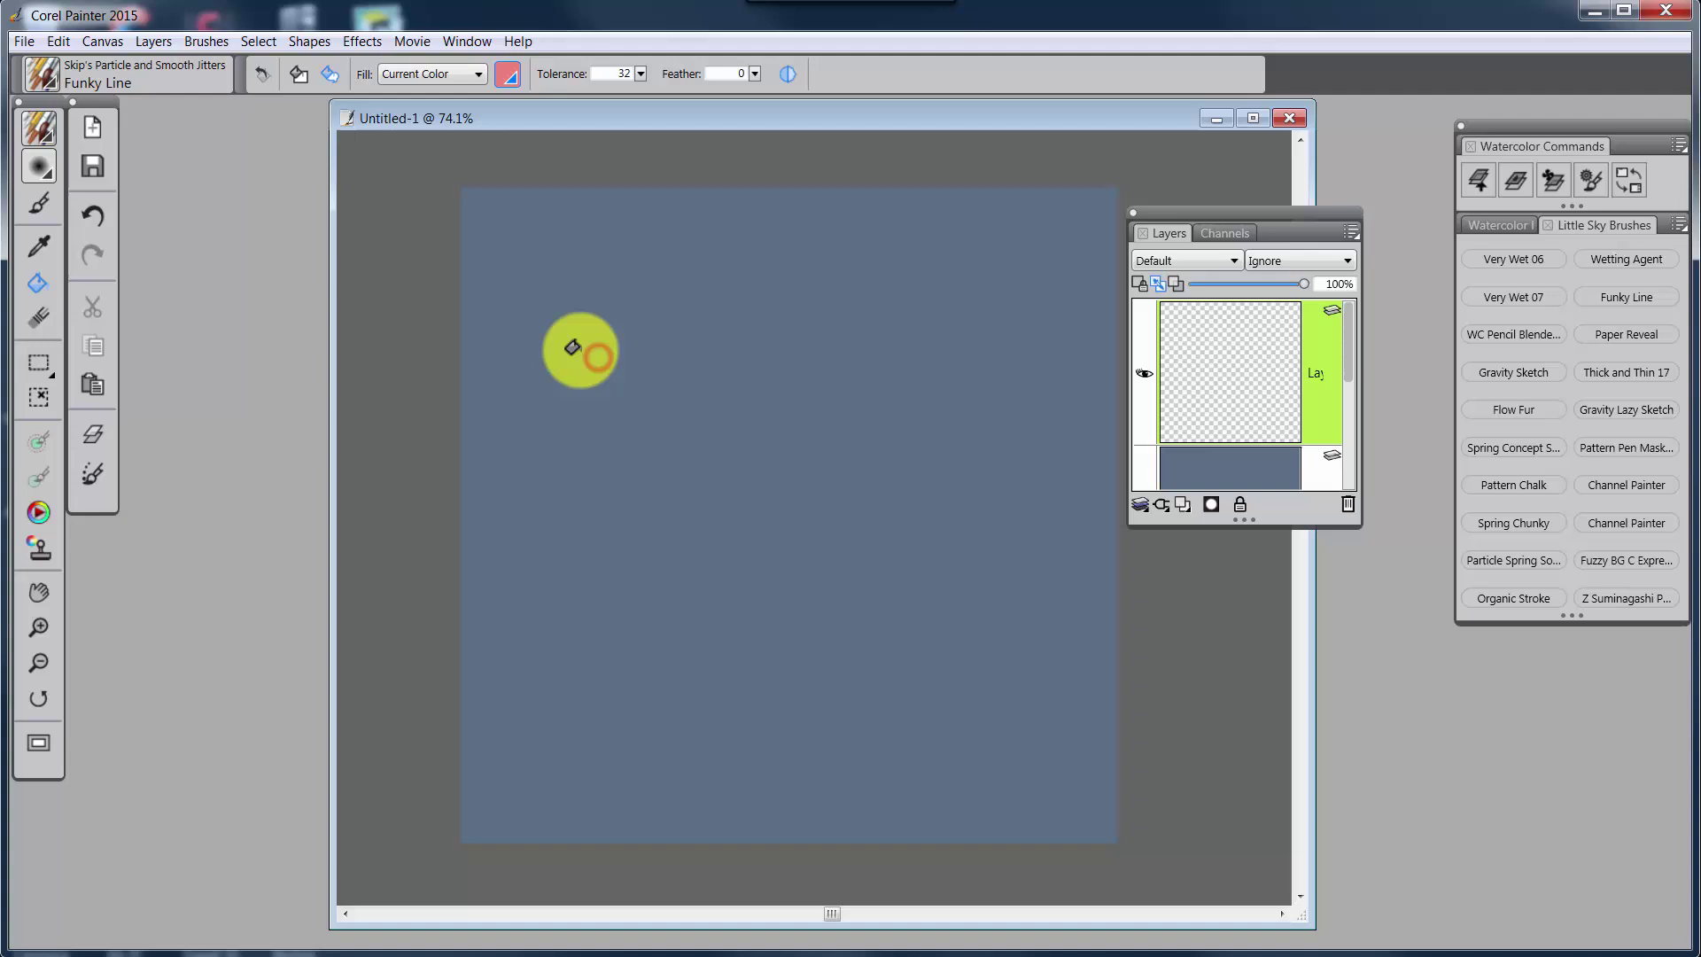
pyautogui.click(663, 383)
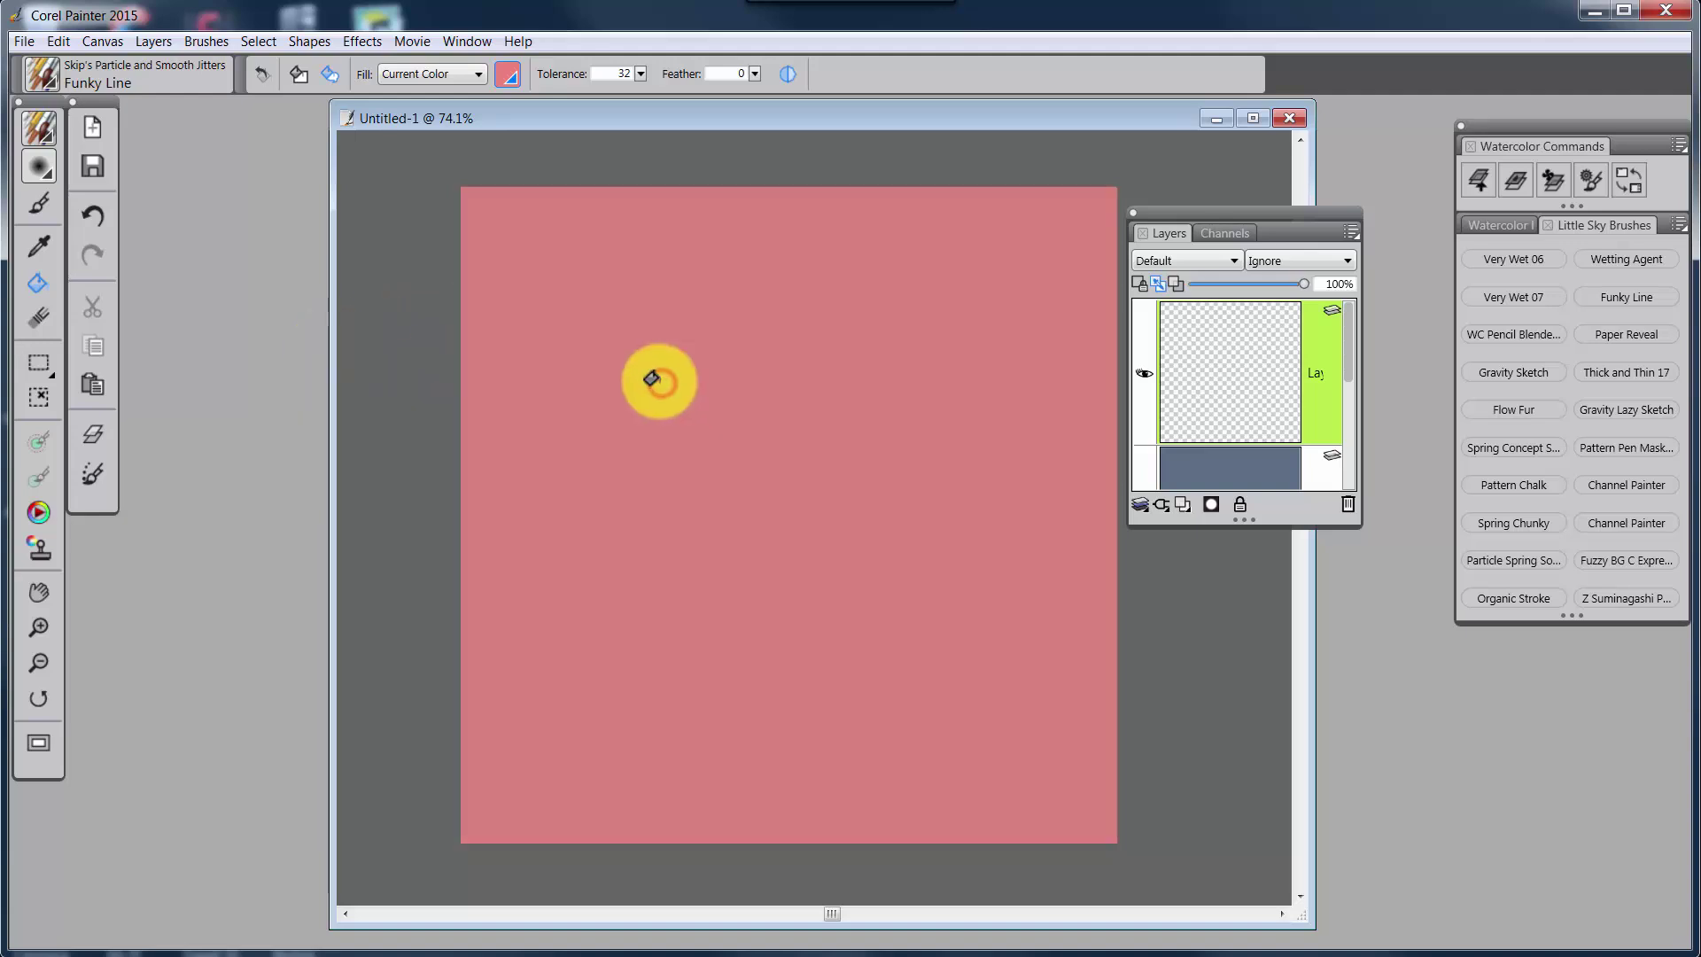
# Step: Step the pink layer's composite method through Gel, Shadow Map, Magic Combine, Lighten, Luminosity and GelCover
pyautogui.click(1199, 262)
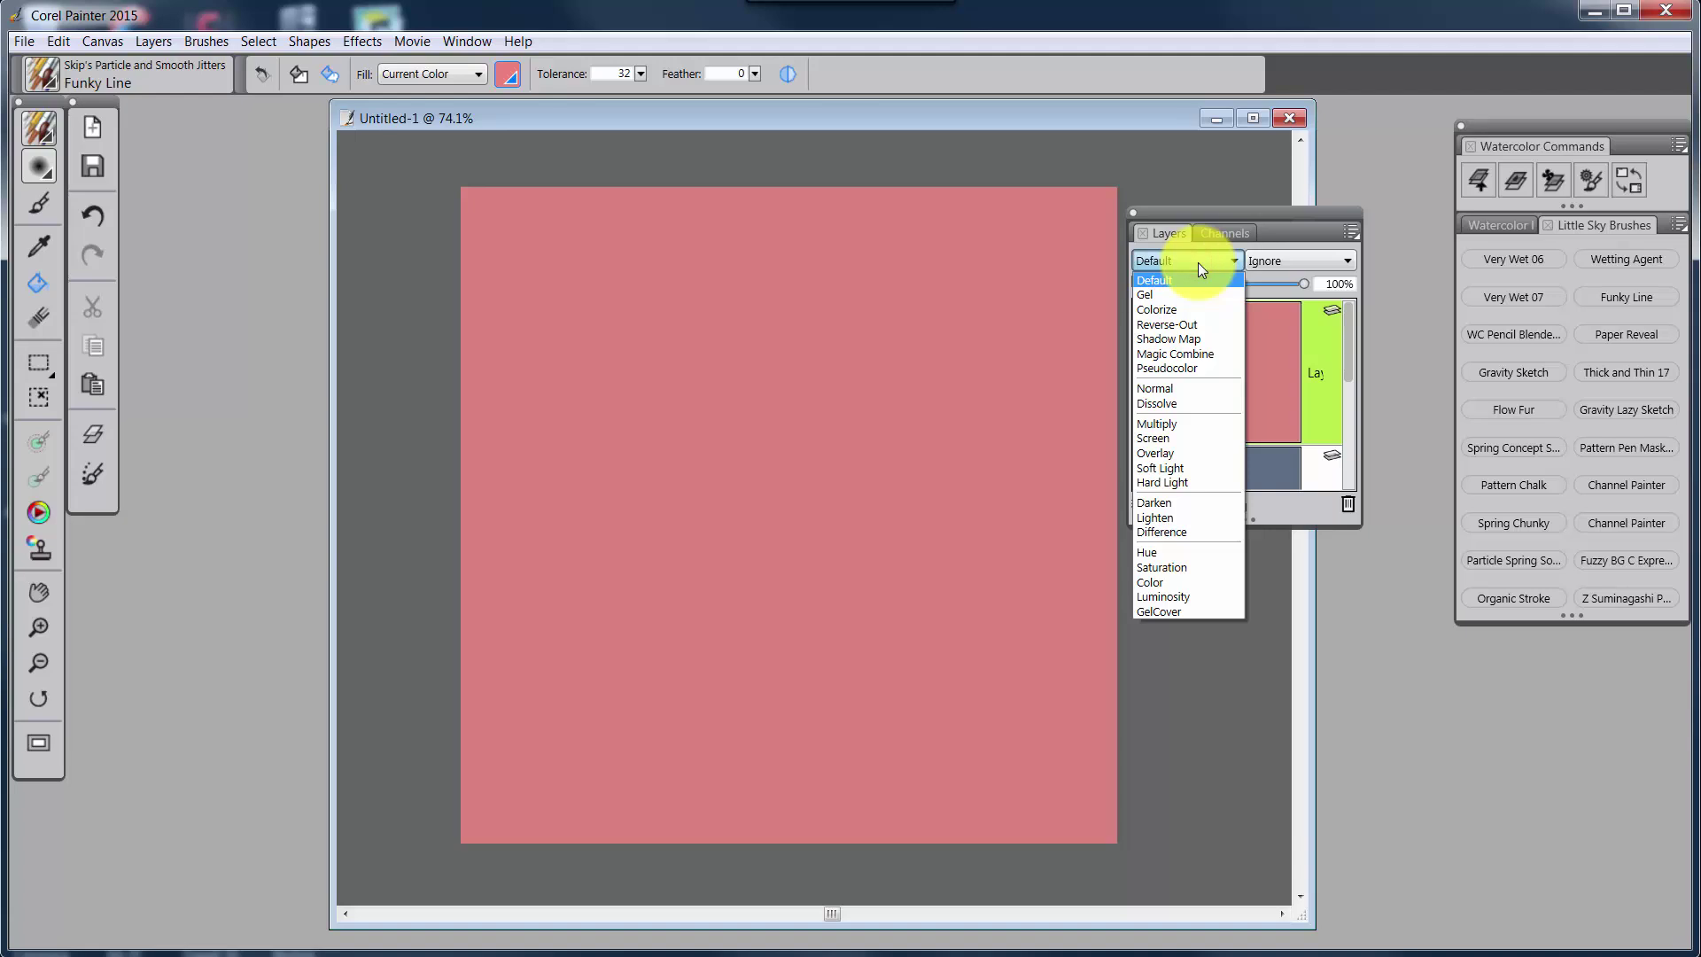
pyautogui.click(1197, 262)
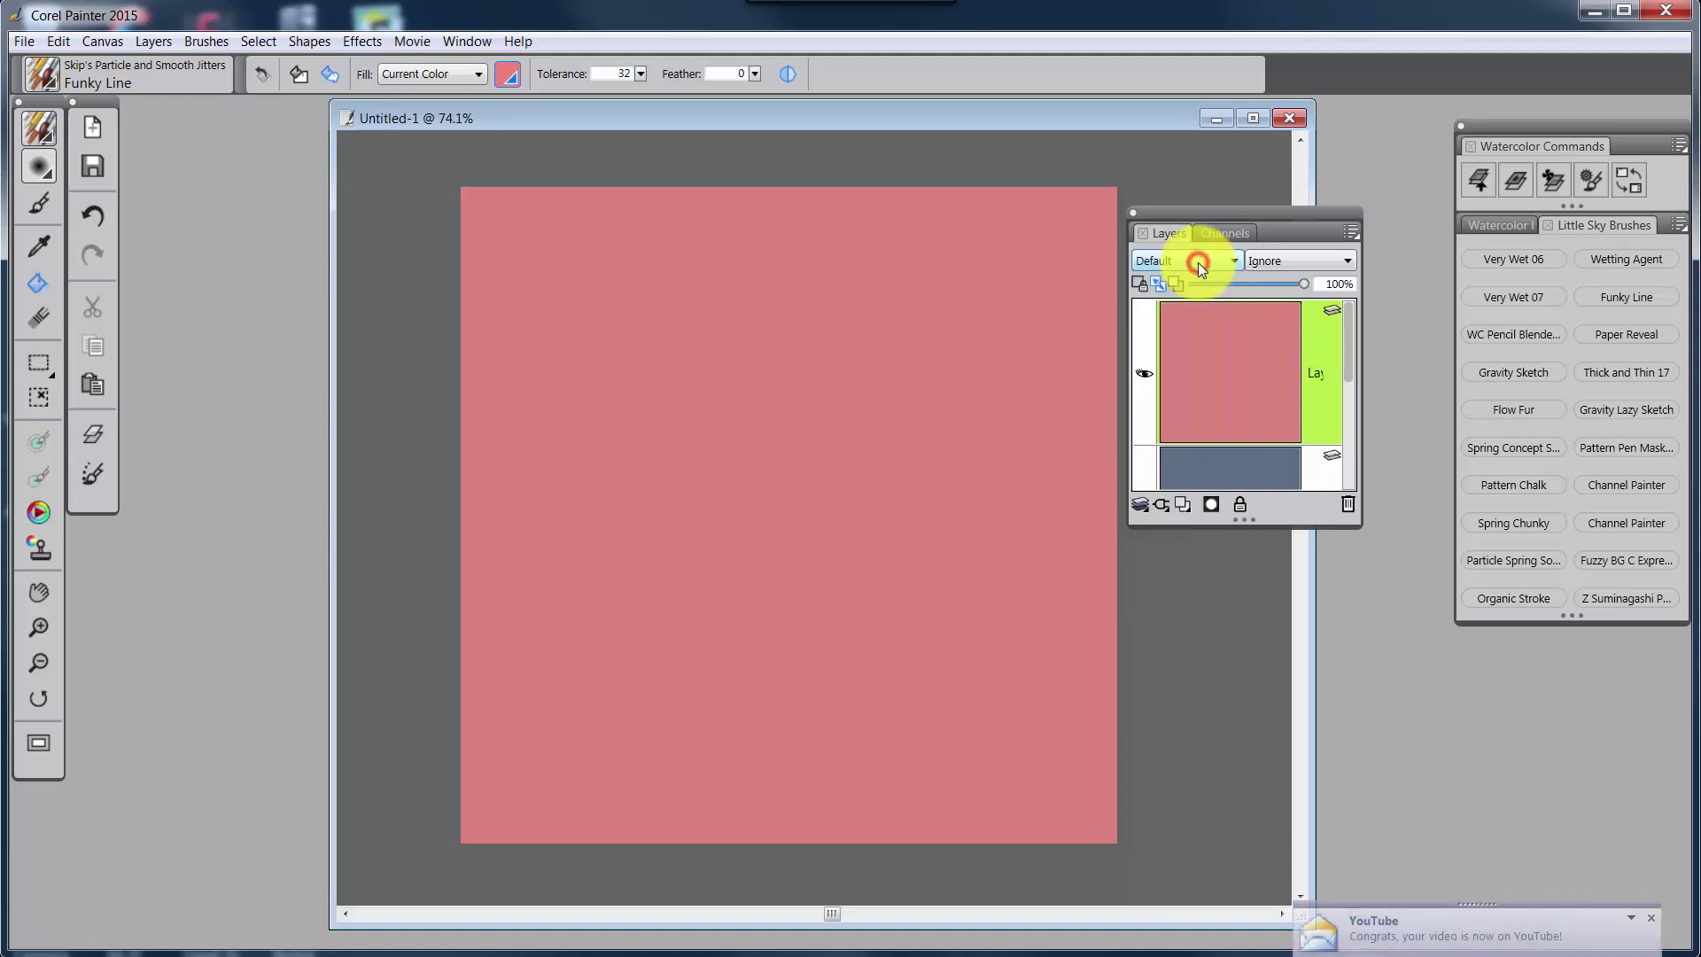
pyautogui.click(1231, 258)
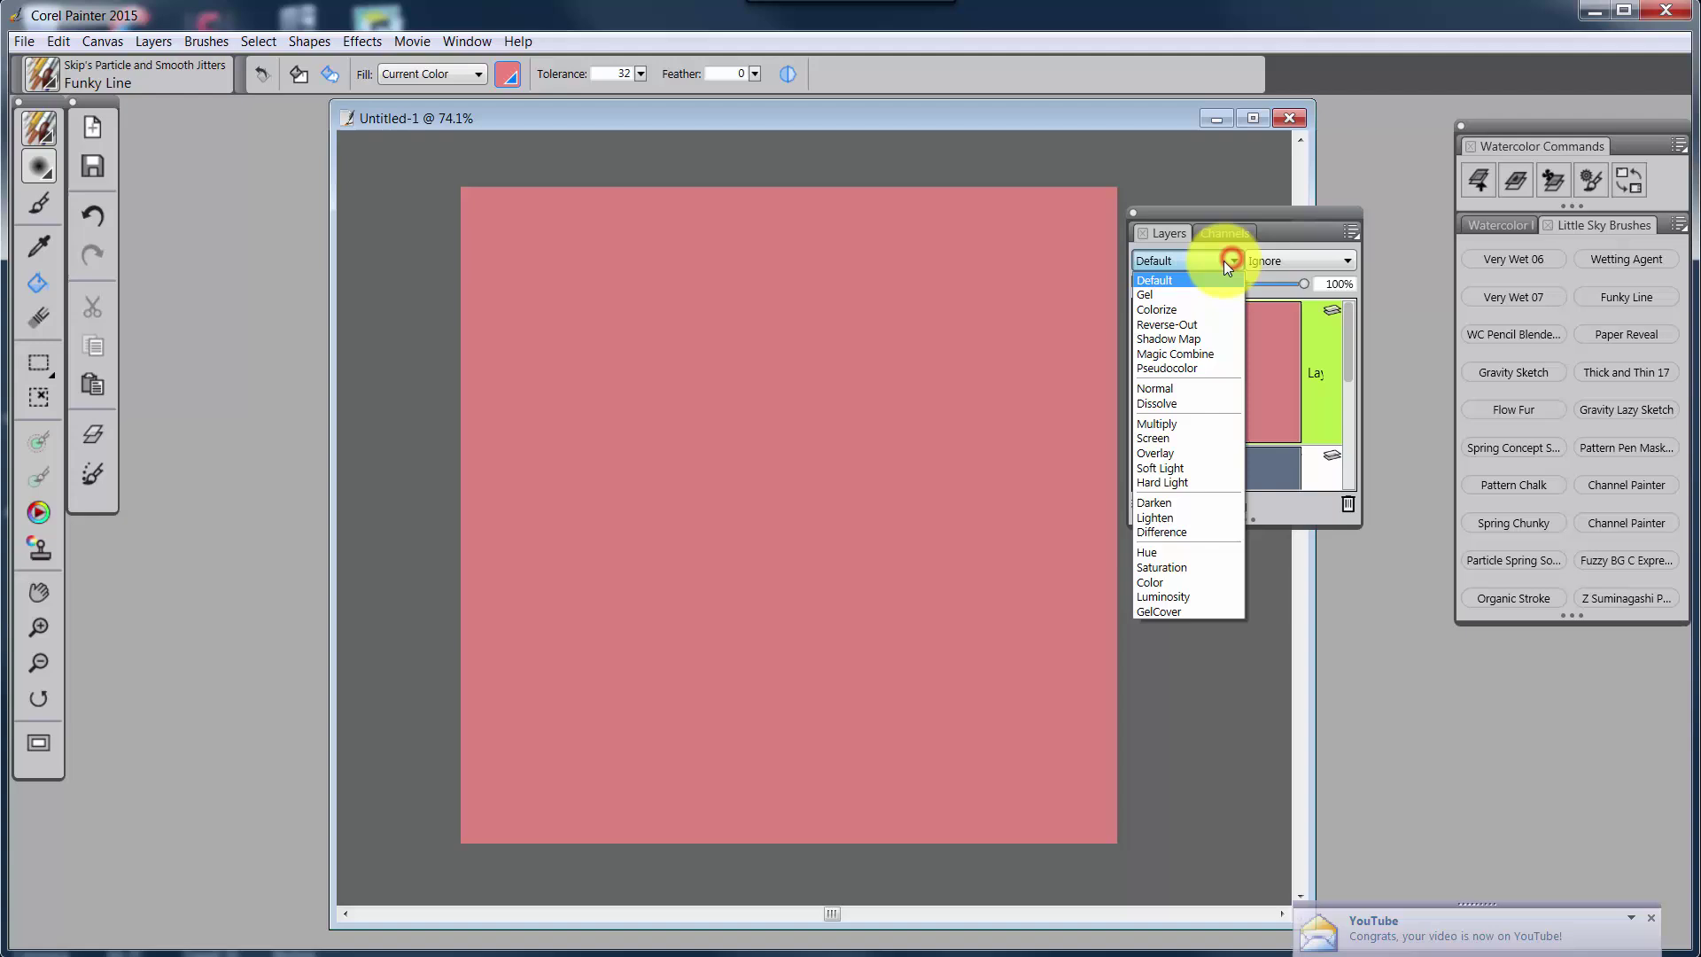
pyautogui.click(1192, 275)
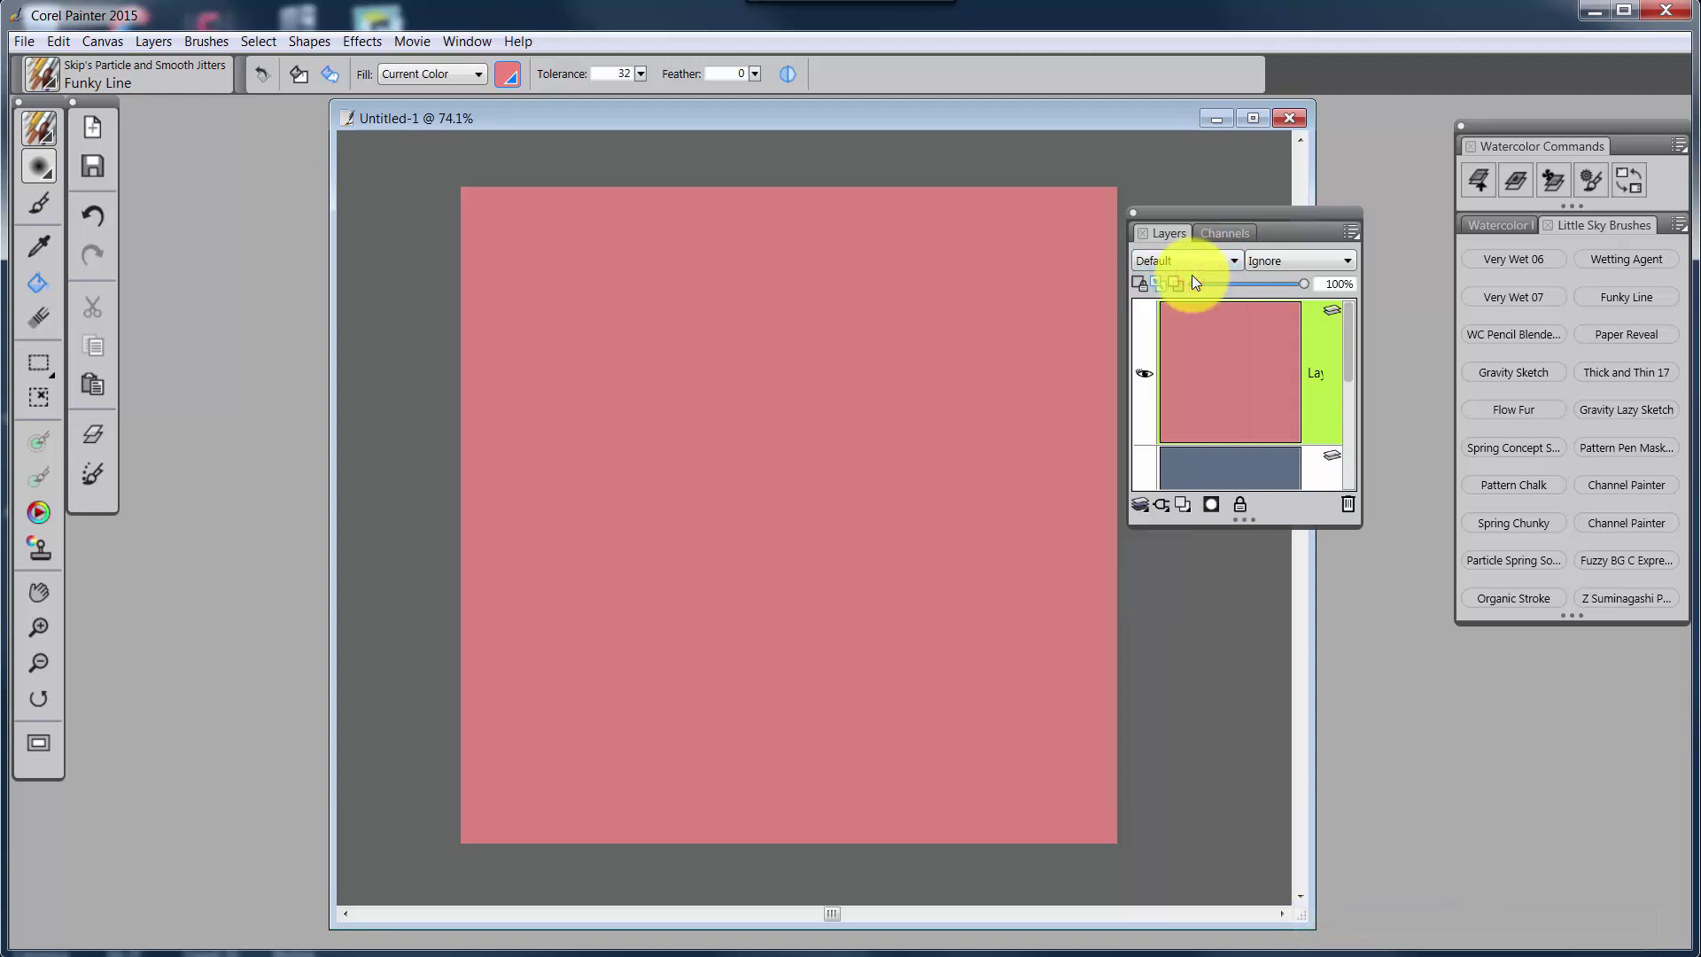
pyautogui.press('Down')
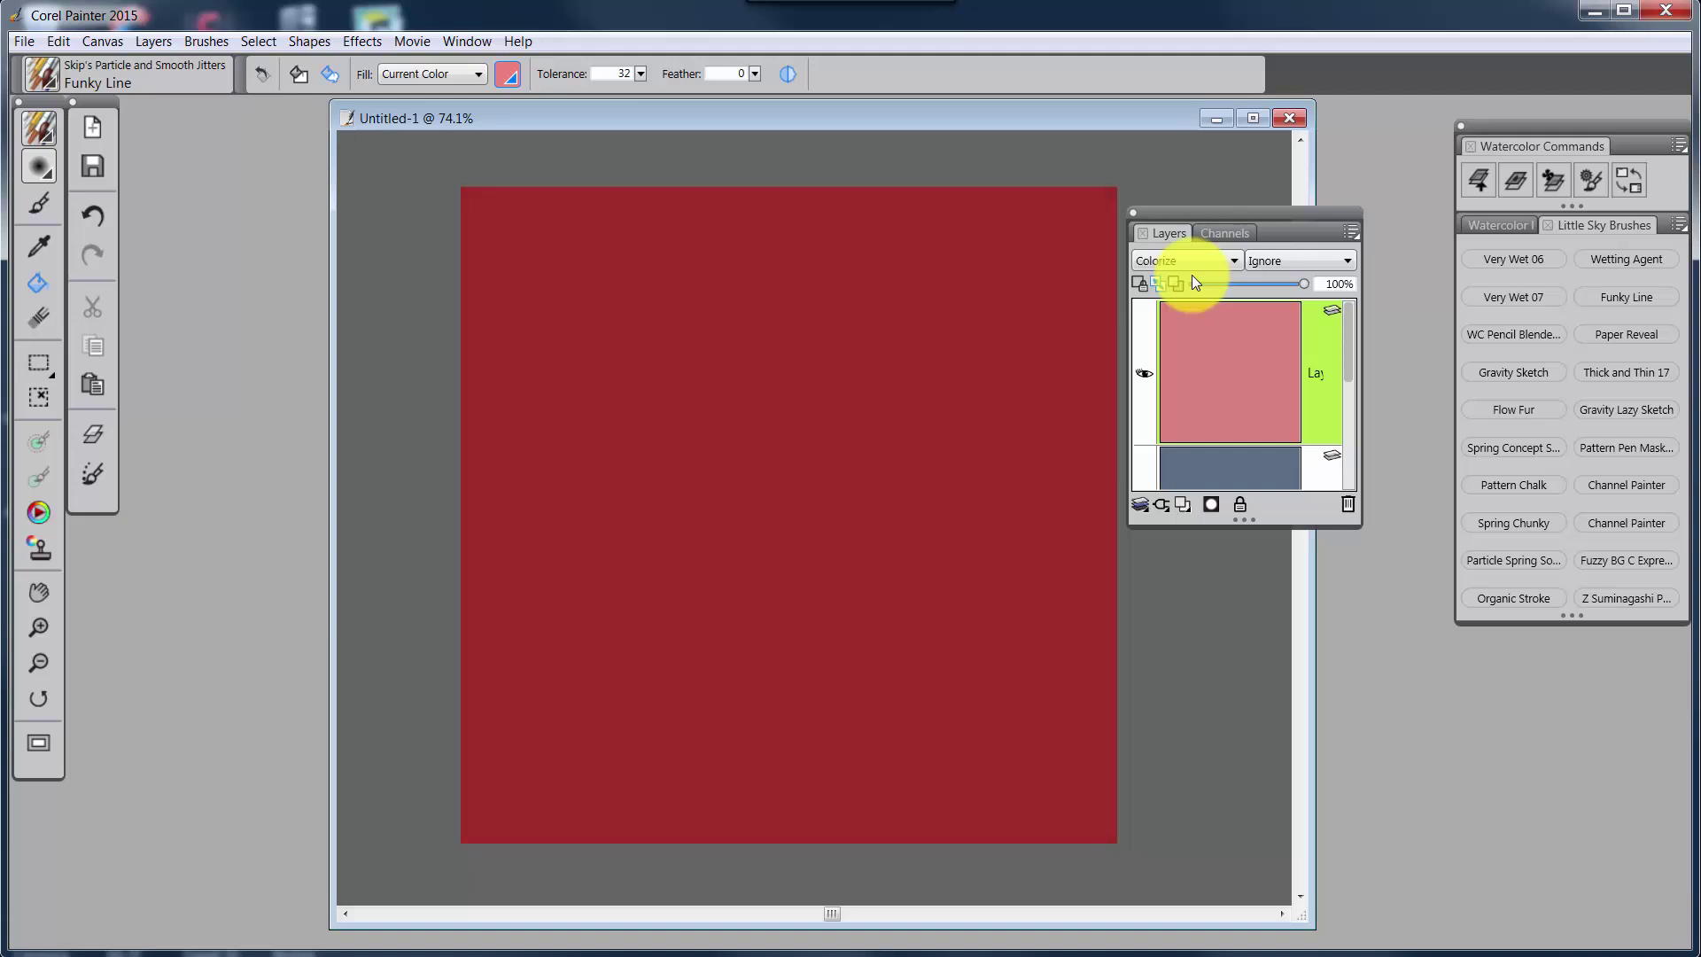
pyautogui.press('Down')
pyautogui.press('Down')
pyautogui.press('Down')
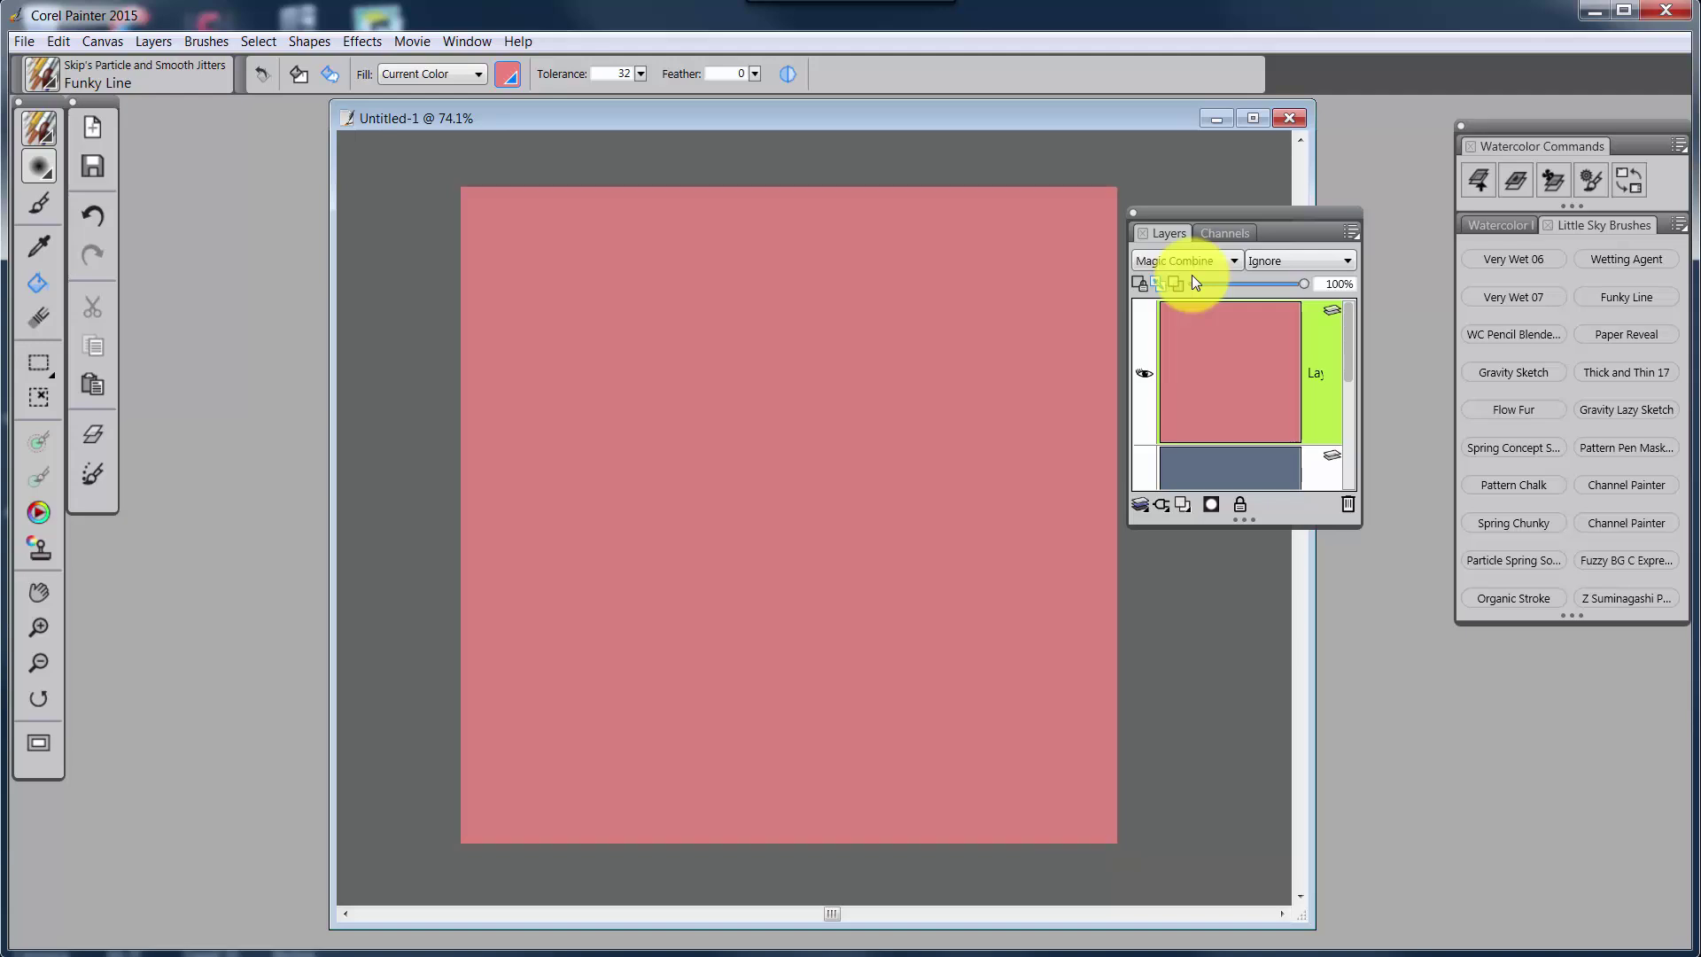
pyautogui.press('Down')
pyautogui.press('Down')
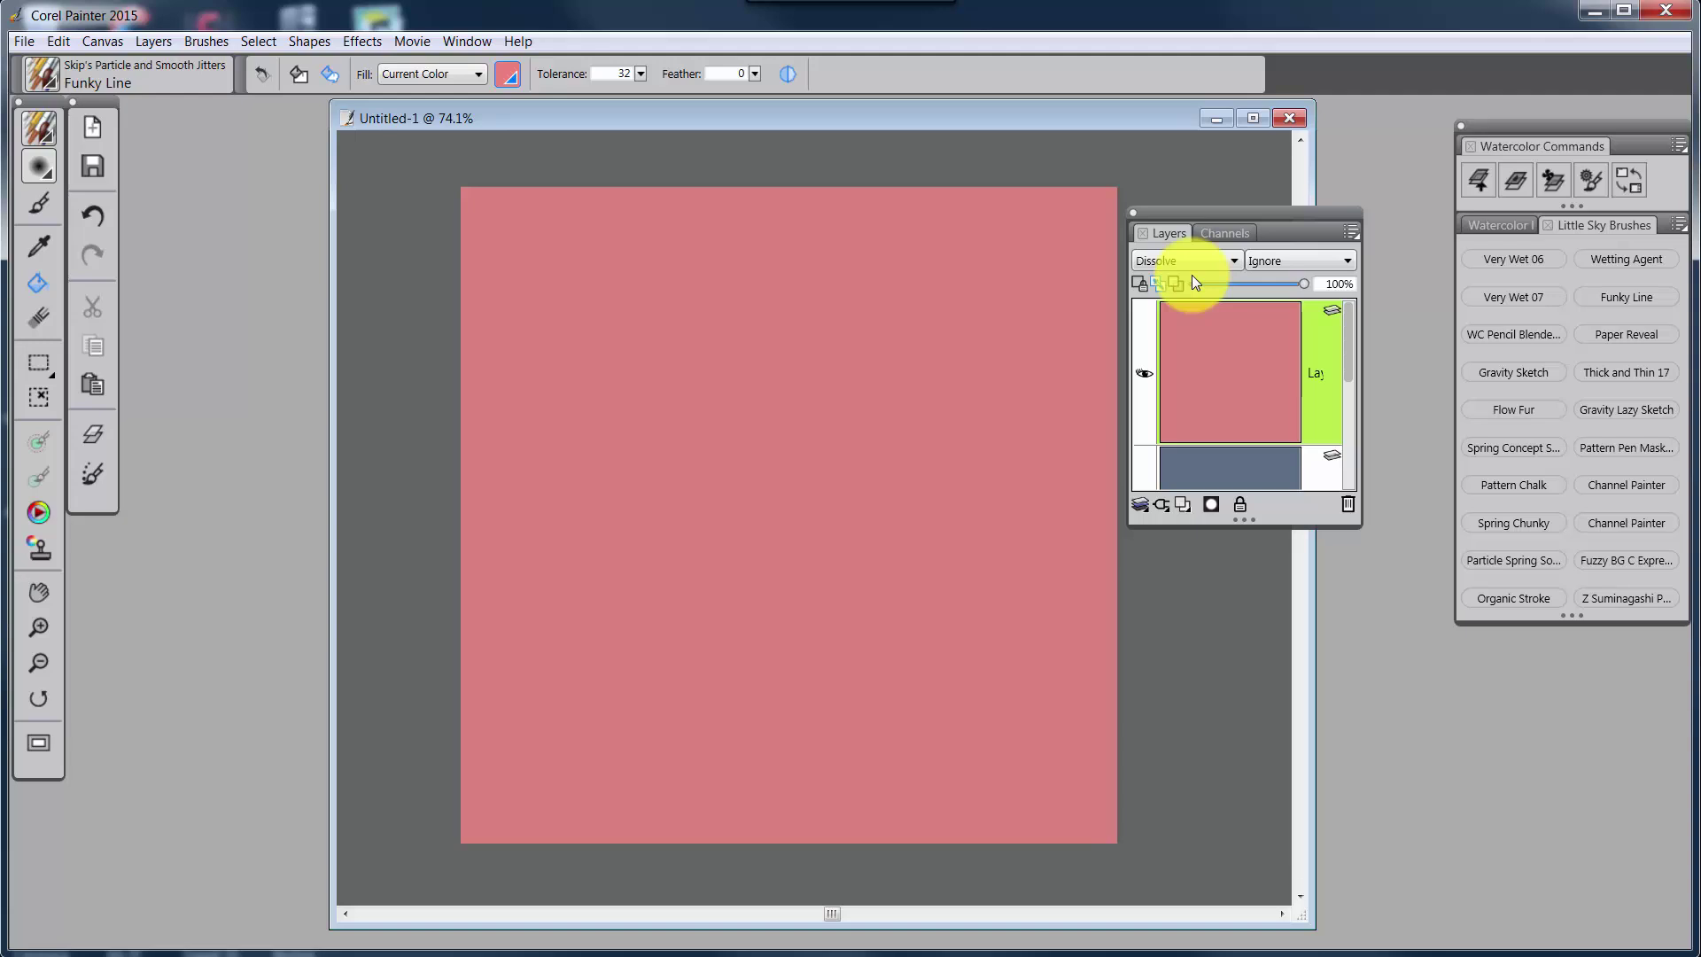
pyautogui.press('Down')
pyautogui.press('Down')
pyautogui.press('Down')
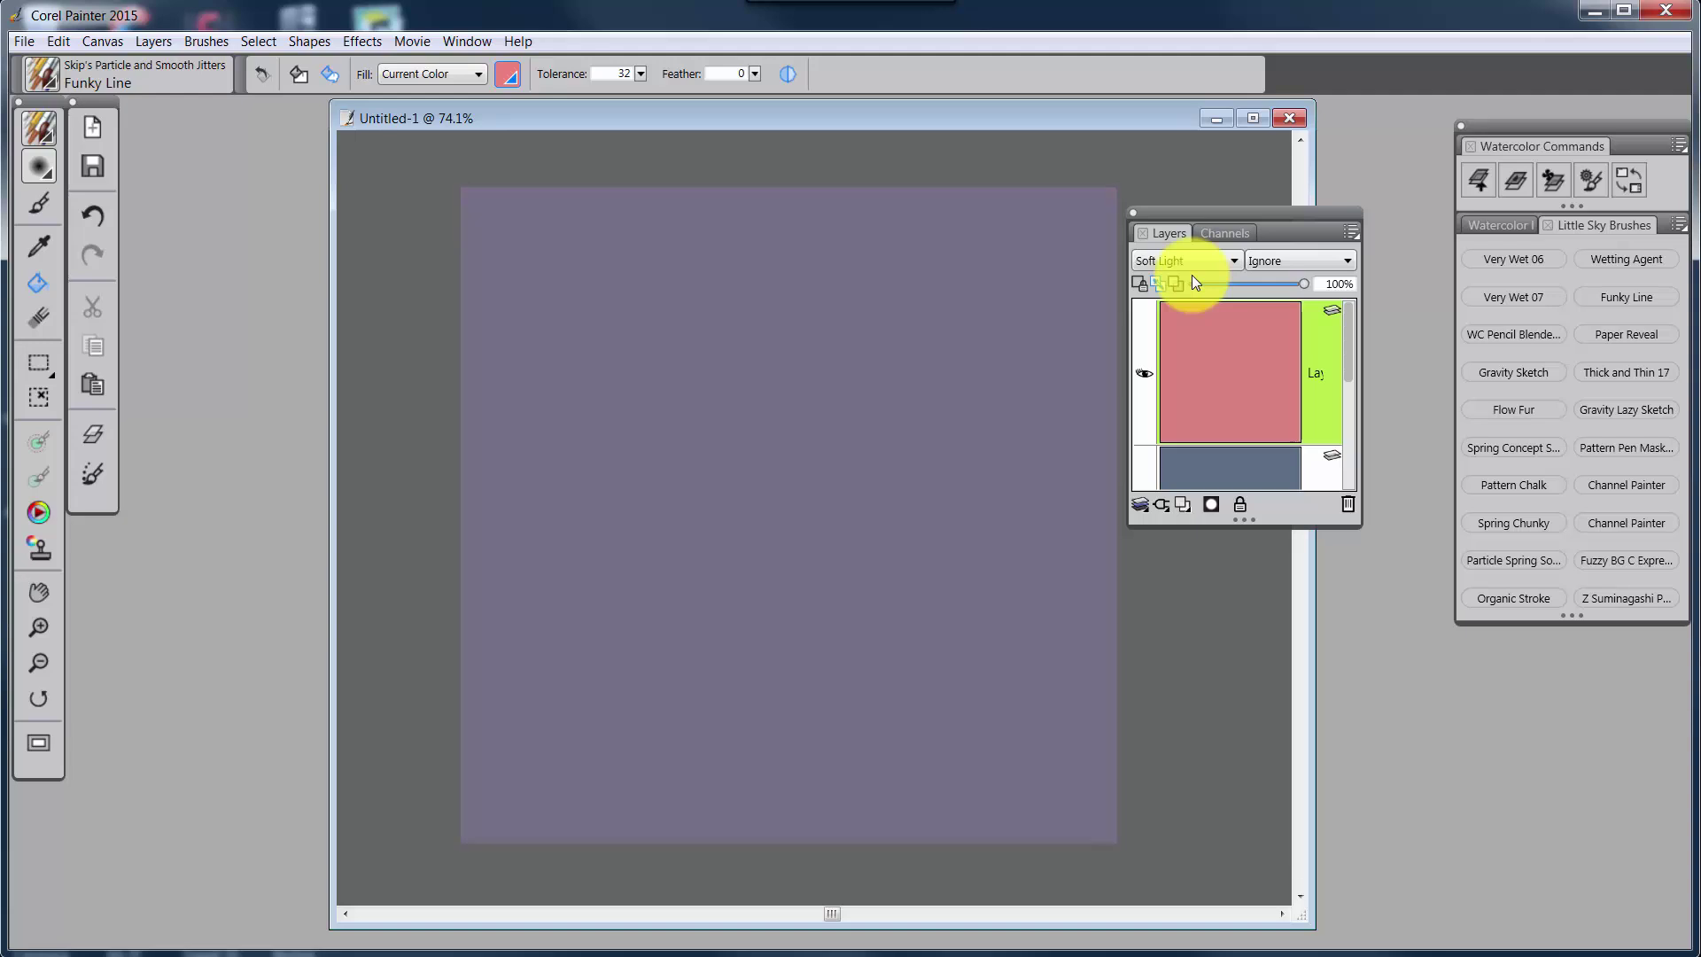
pyautogui.press('Down')
pyautogui.press('Down')
pyautogui.press('Down')
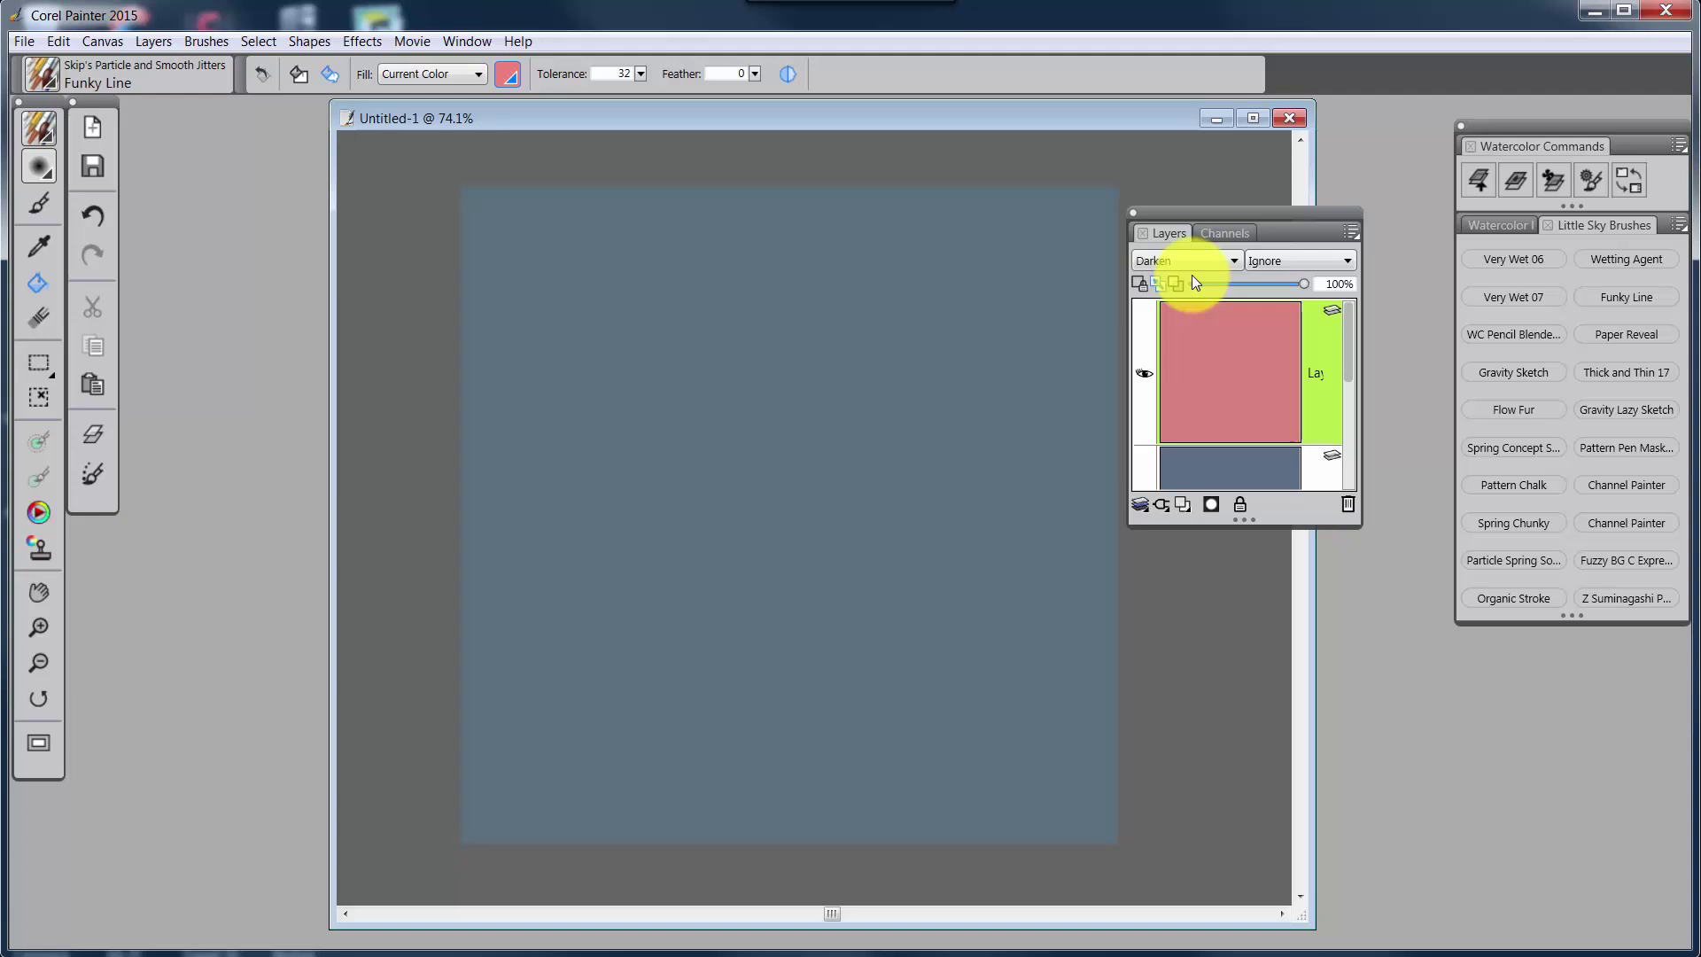
pyautogui.press('Down')
pyautogui.press('Down')
pyautogui.press('Down')
pyautogui.press('Down')
pyautogui.press('Down')
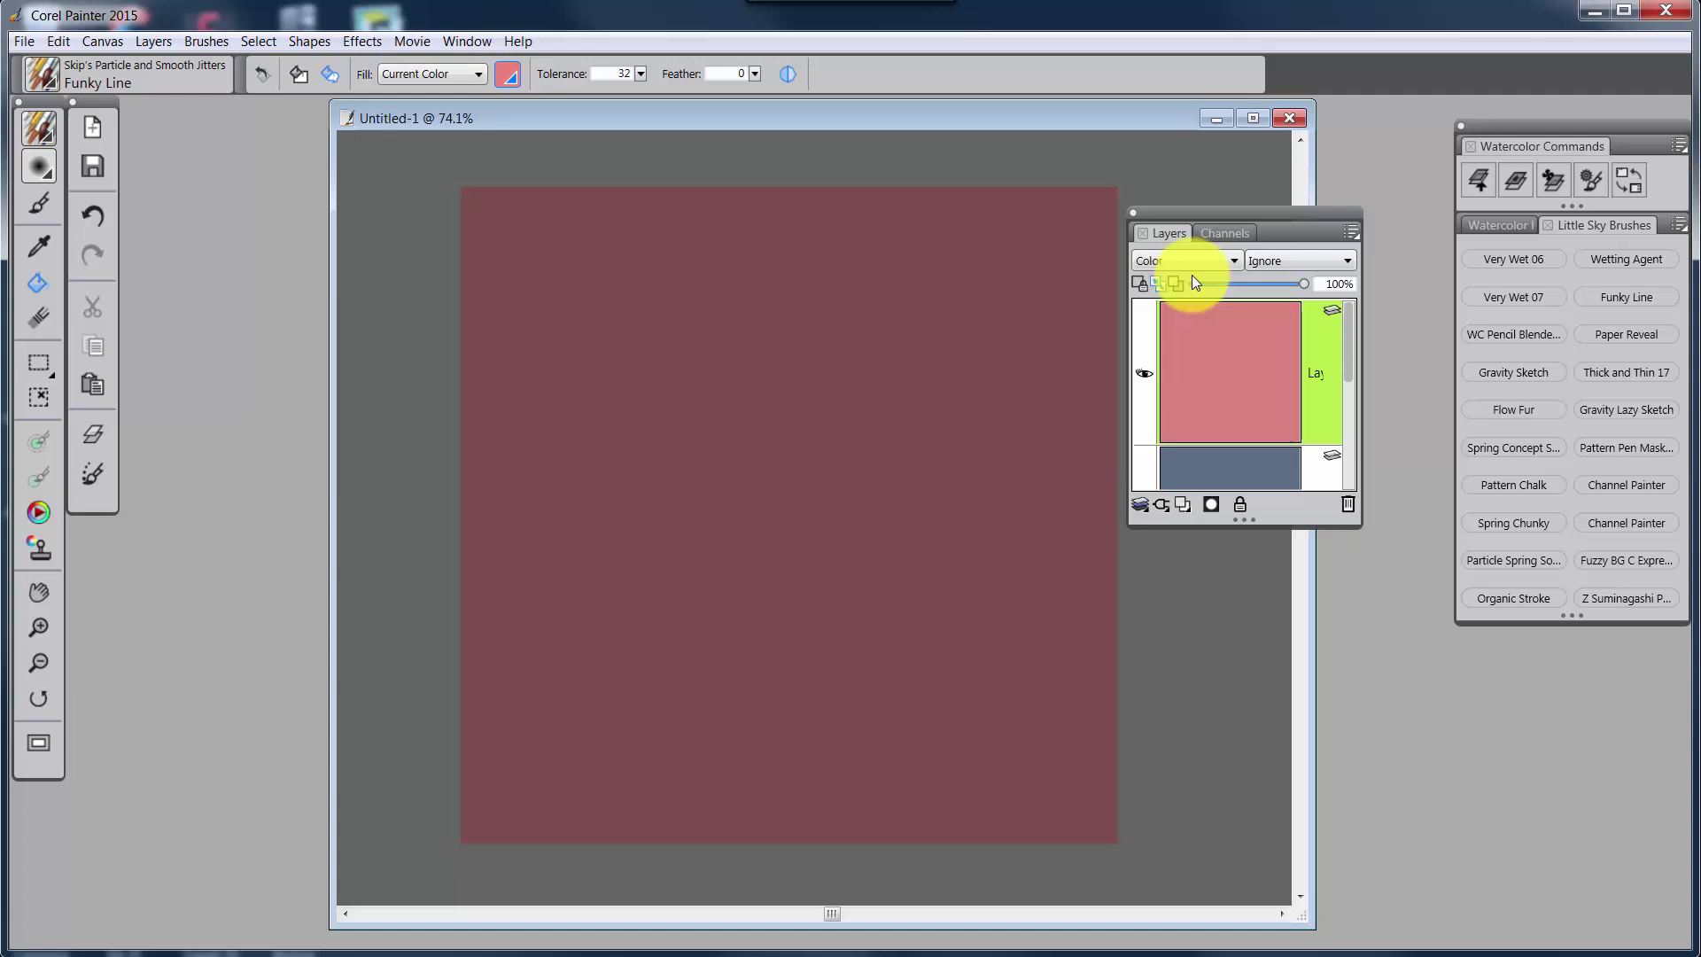
pyautogui.press('Down')
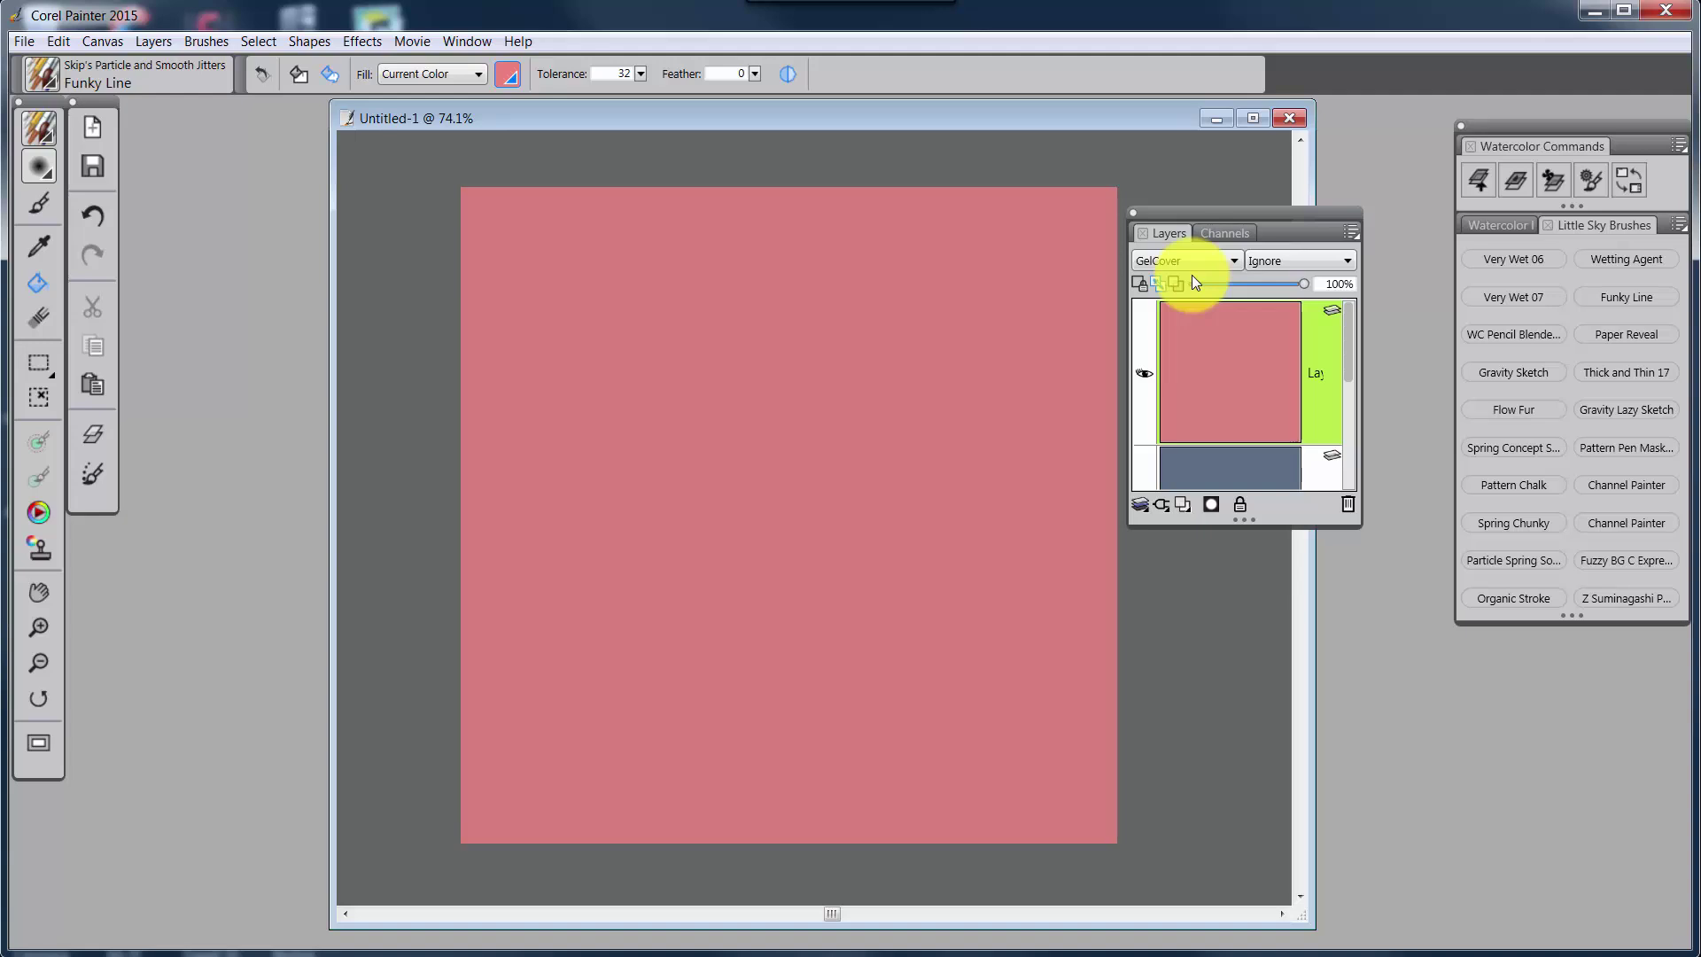
pyautogui.press('Up')
pyautogui.press('Up')
pyautogui.press('Up')
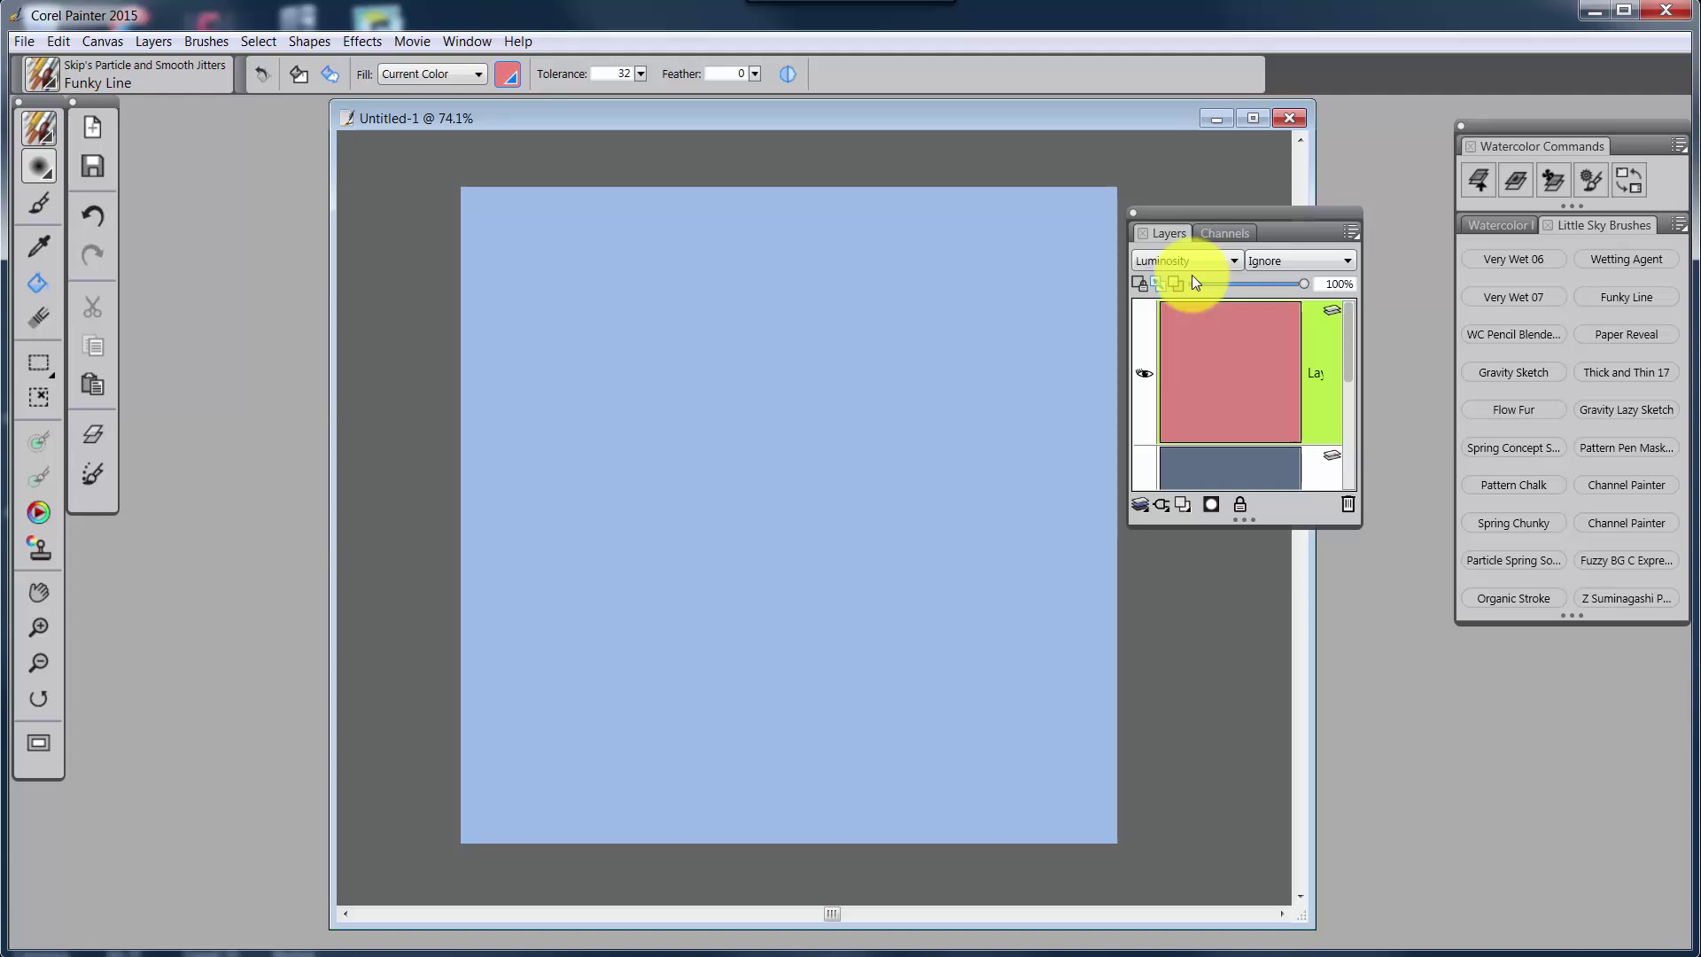
pyautogui.press('Up')
pyautogui.press('Up')
pyautogui.press('Up')
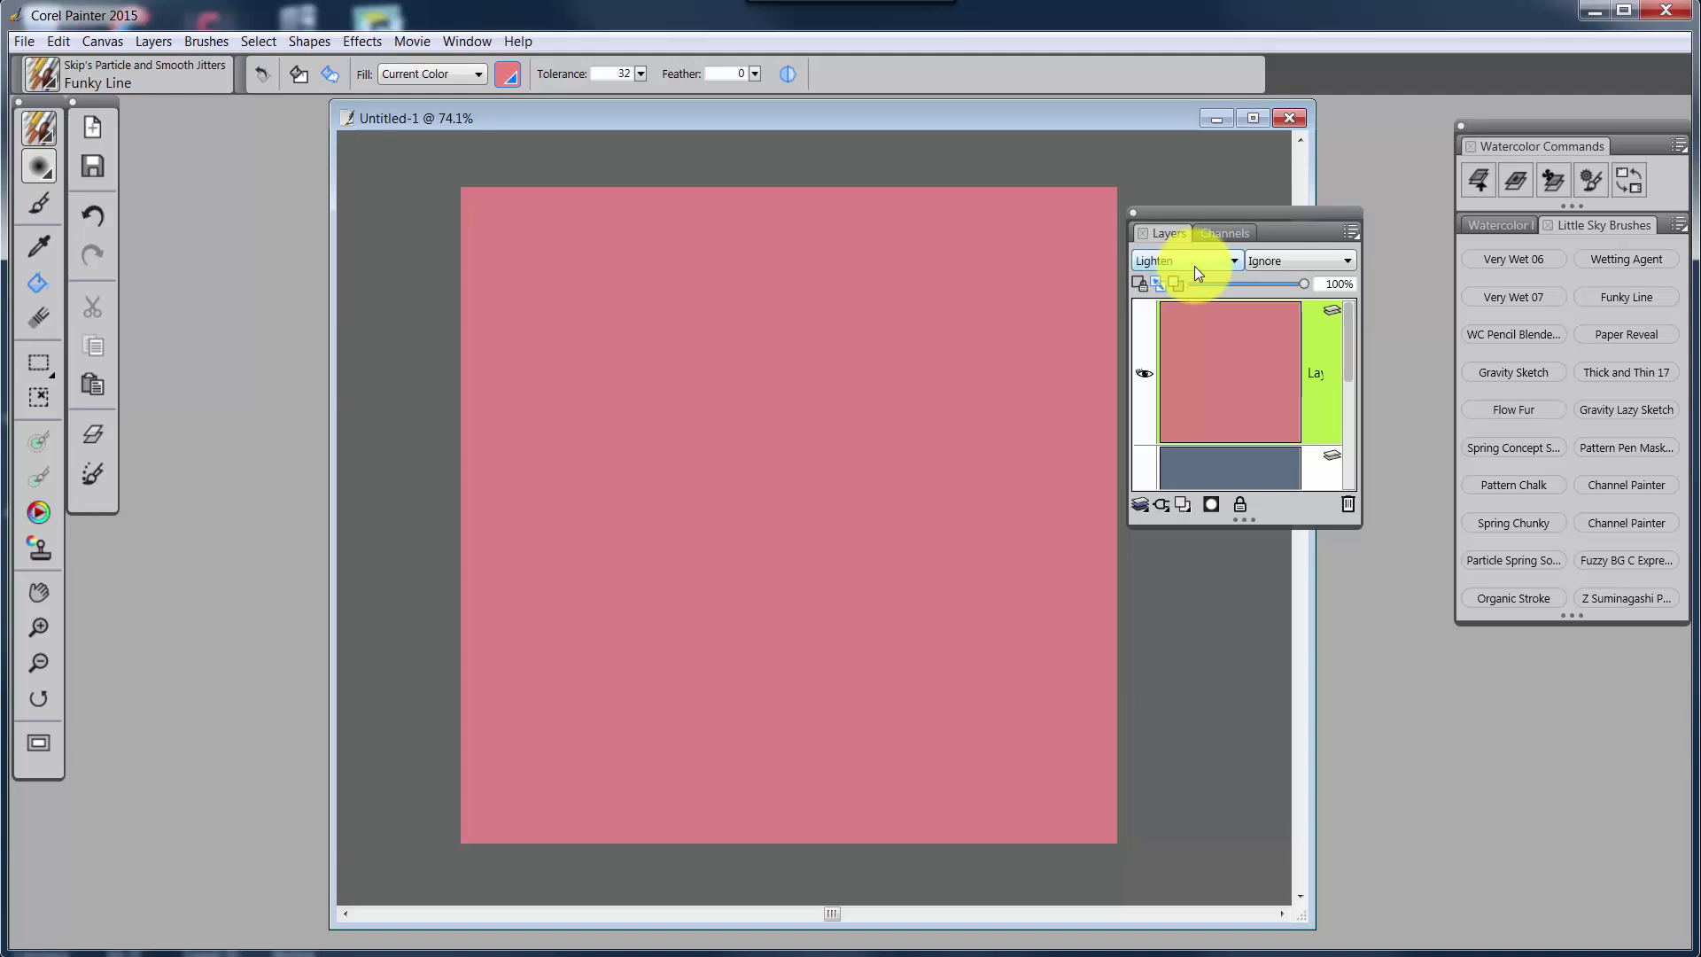
# Step: Scroll through more composite methods, then set the layer back to Default
pyautogui.scroll(3, 1194, 266)
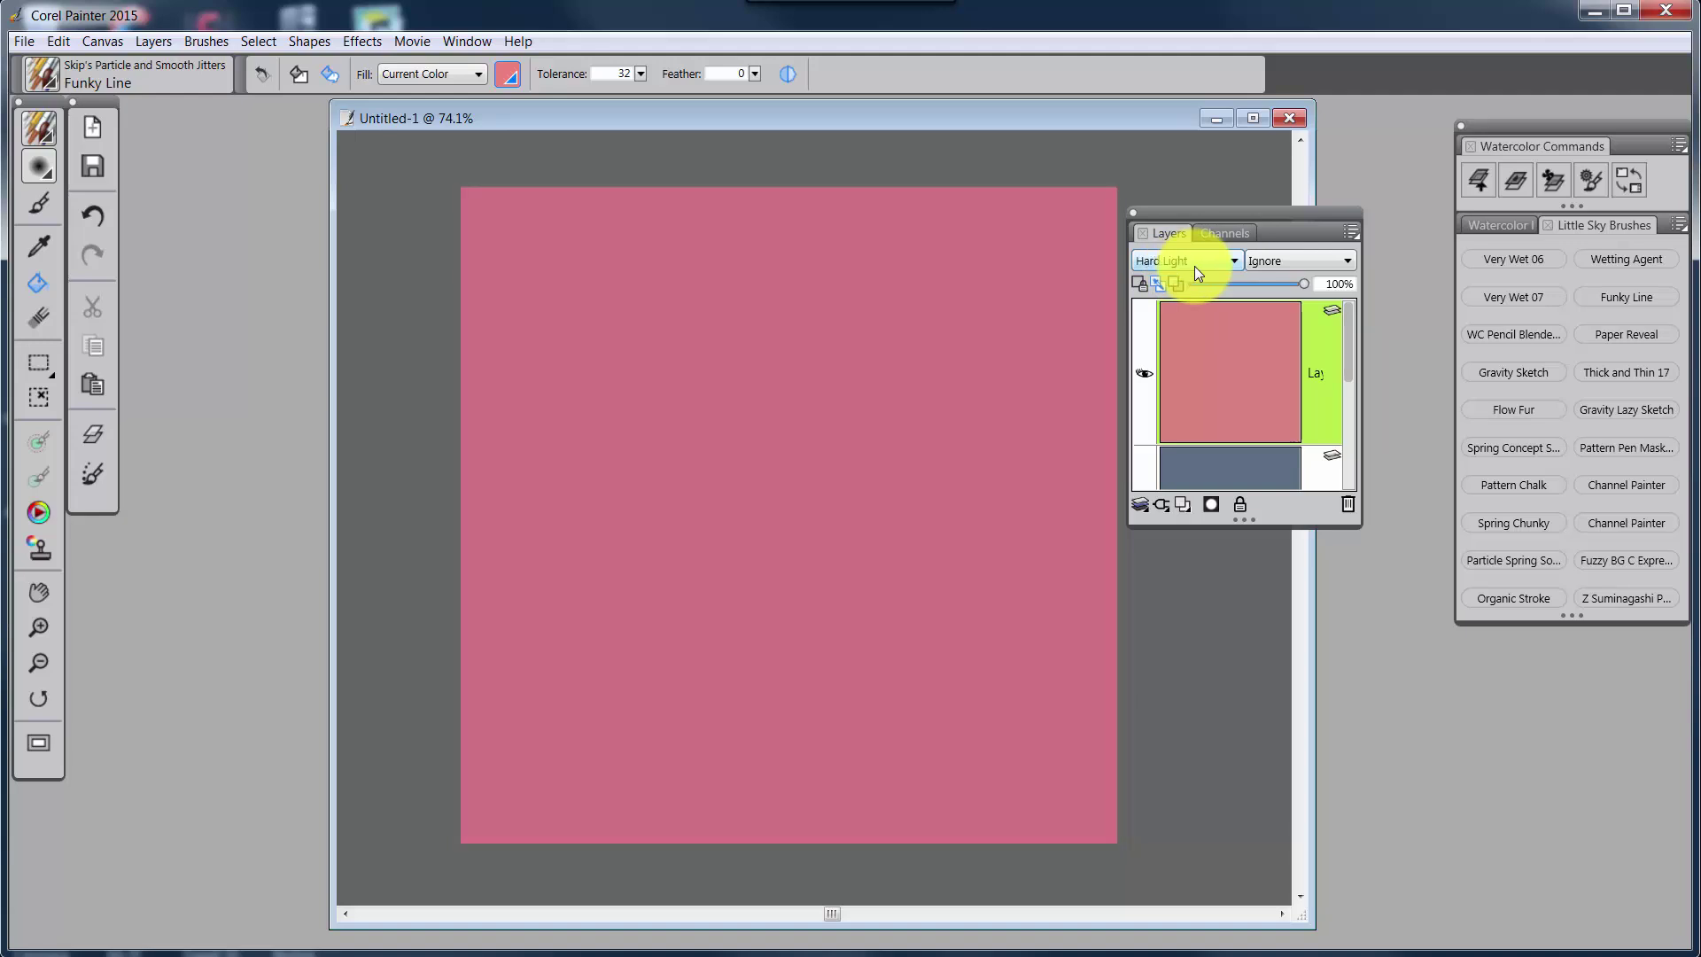
pyautogui.scroll(3, 1194, 266)
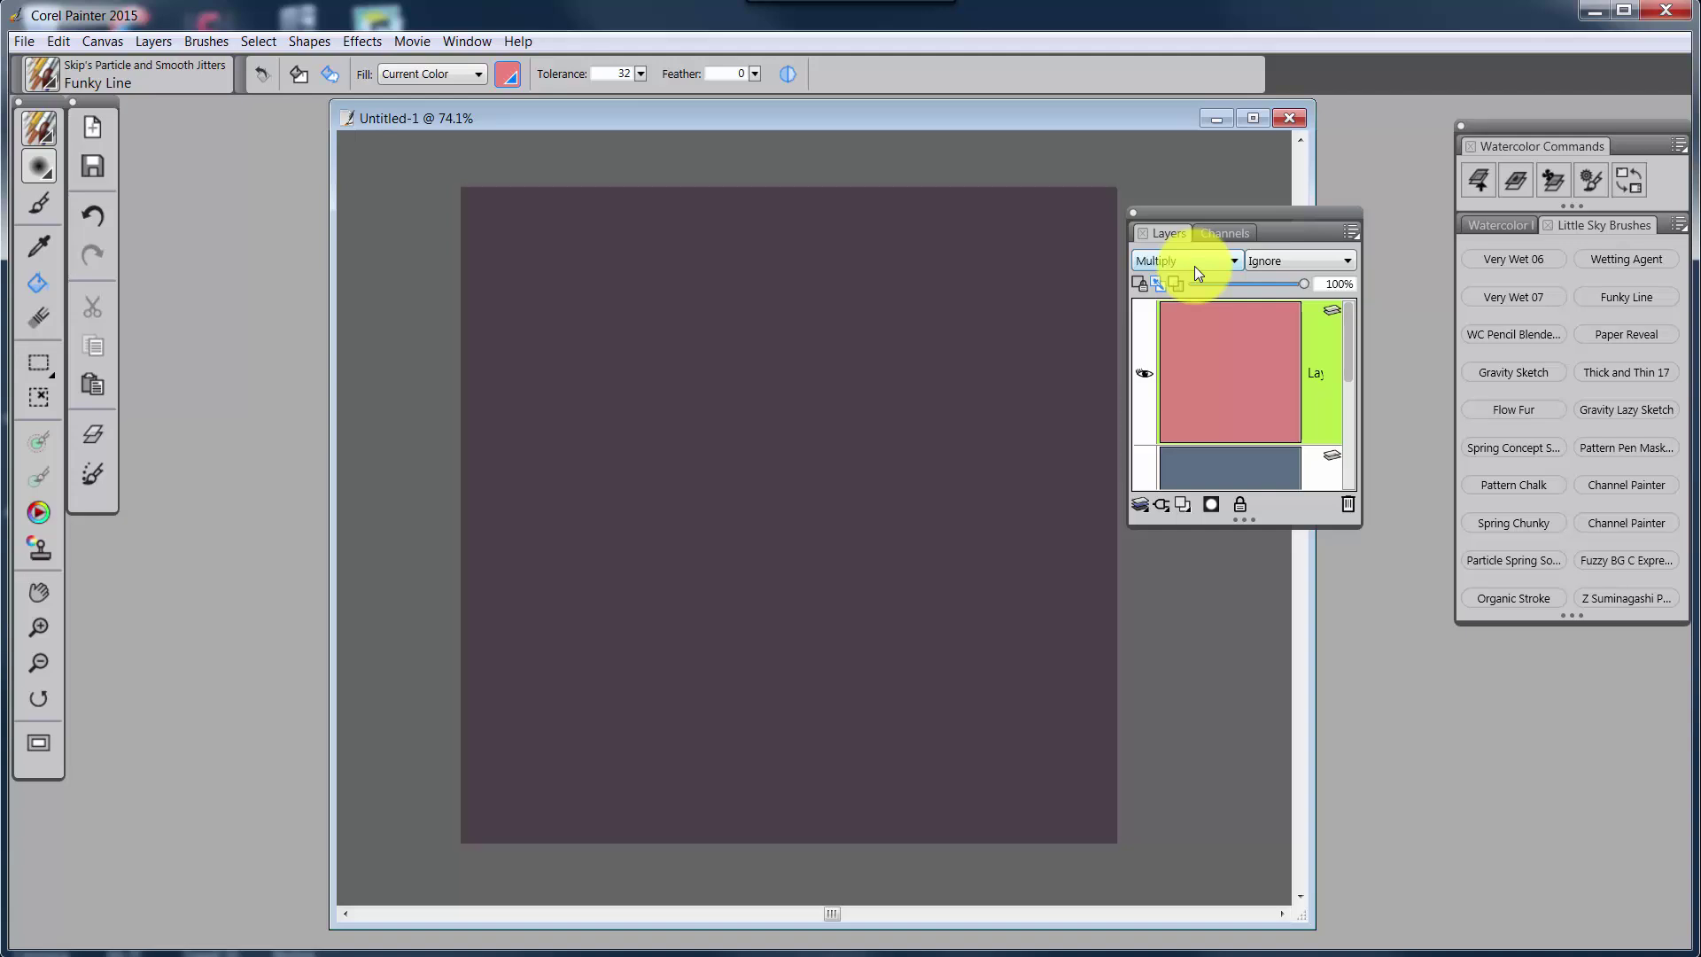
pyautogui.scroll(-2, 1194, 266)
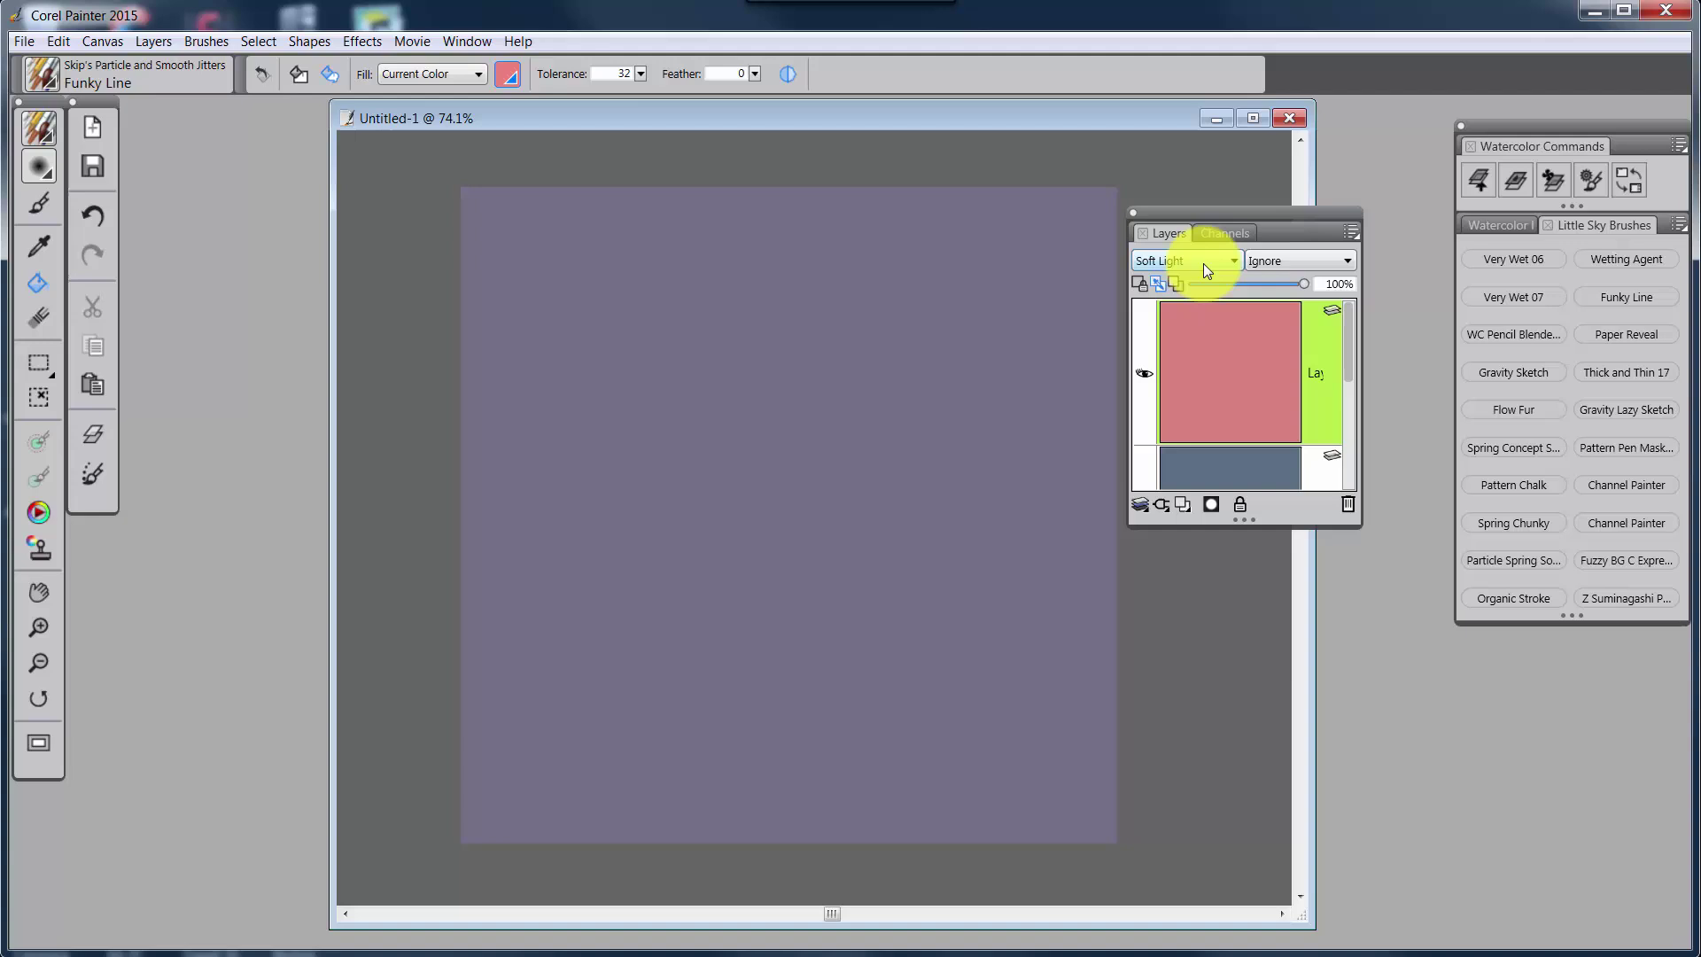
pyautogui.scroll(-2, 1203, 263)
pyautogui.scroll(2, 1203, 263)
pyautogui.scroll(2, 1203, 263)
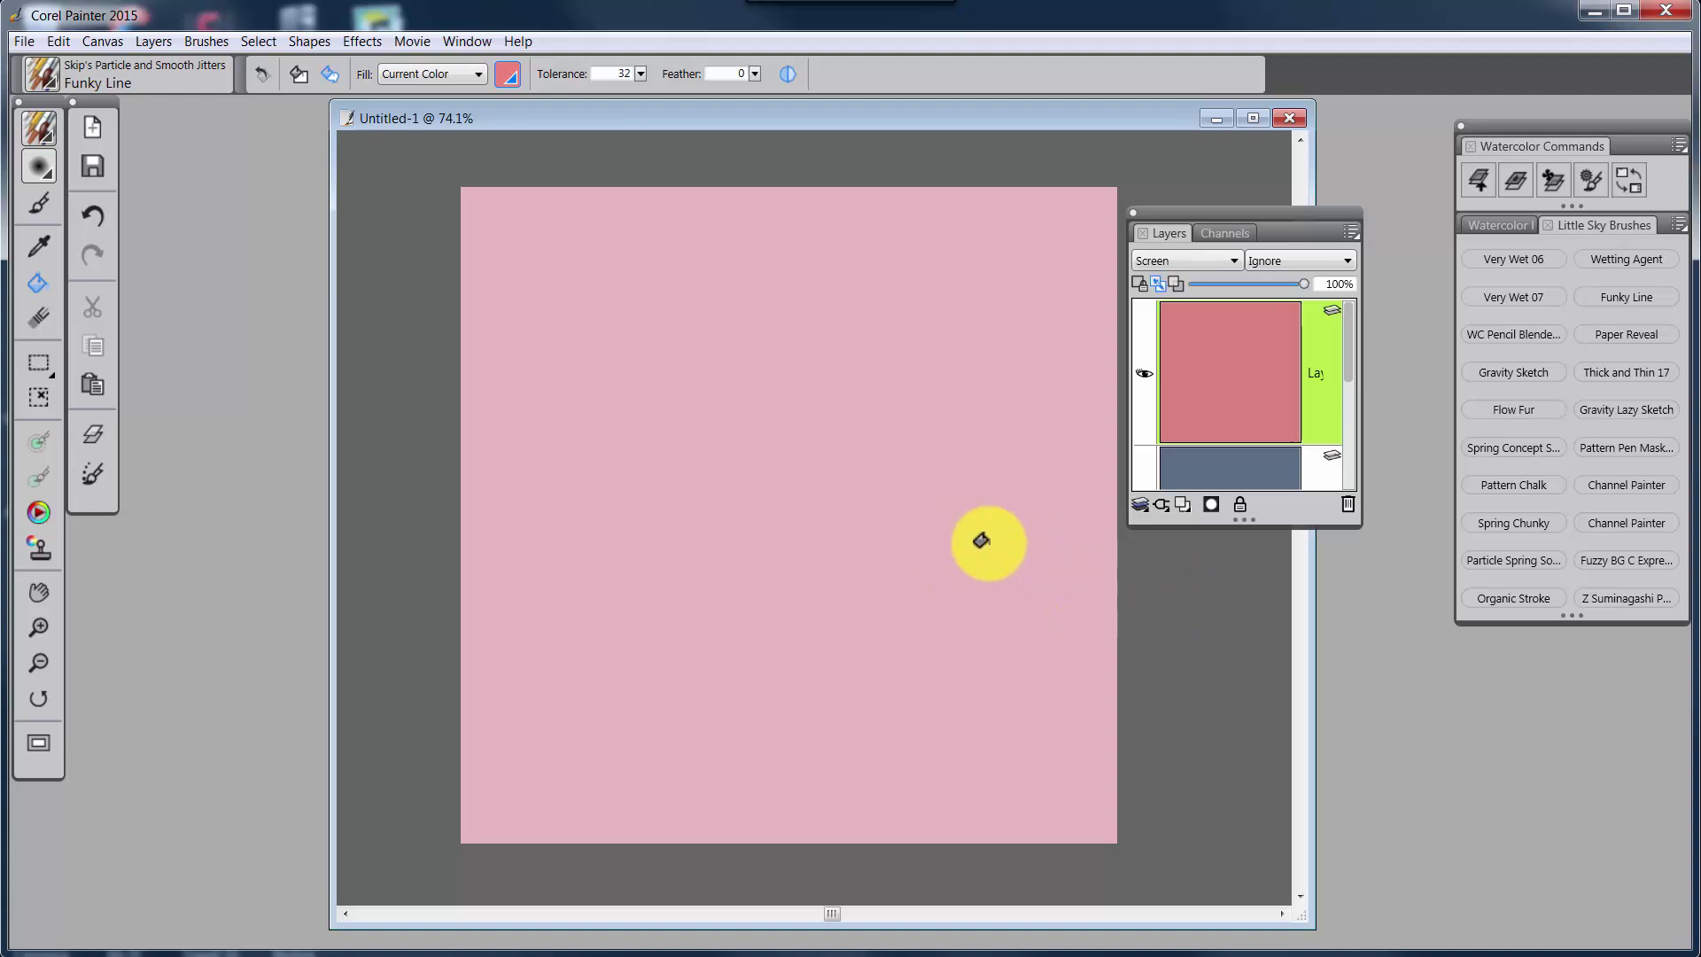
pyautogui.scroll(1, 1193, 257)
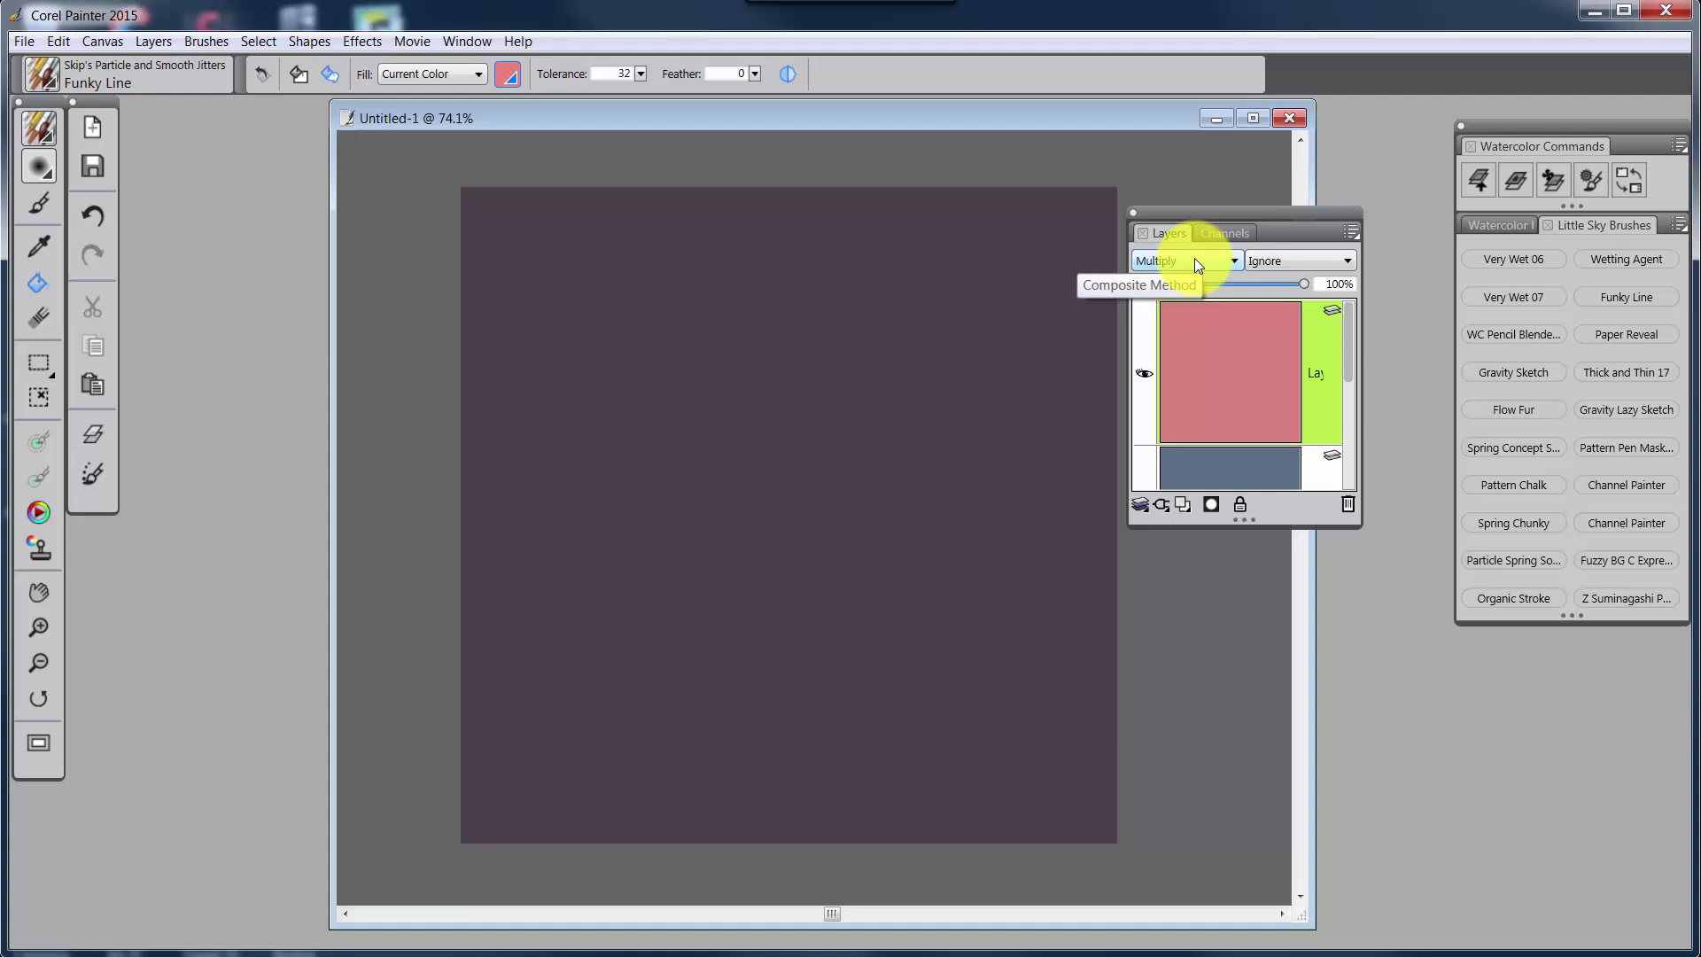
pyautogui.scroll(1, 1194, 257)
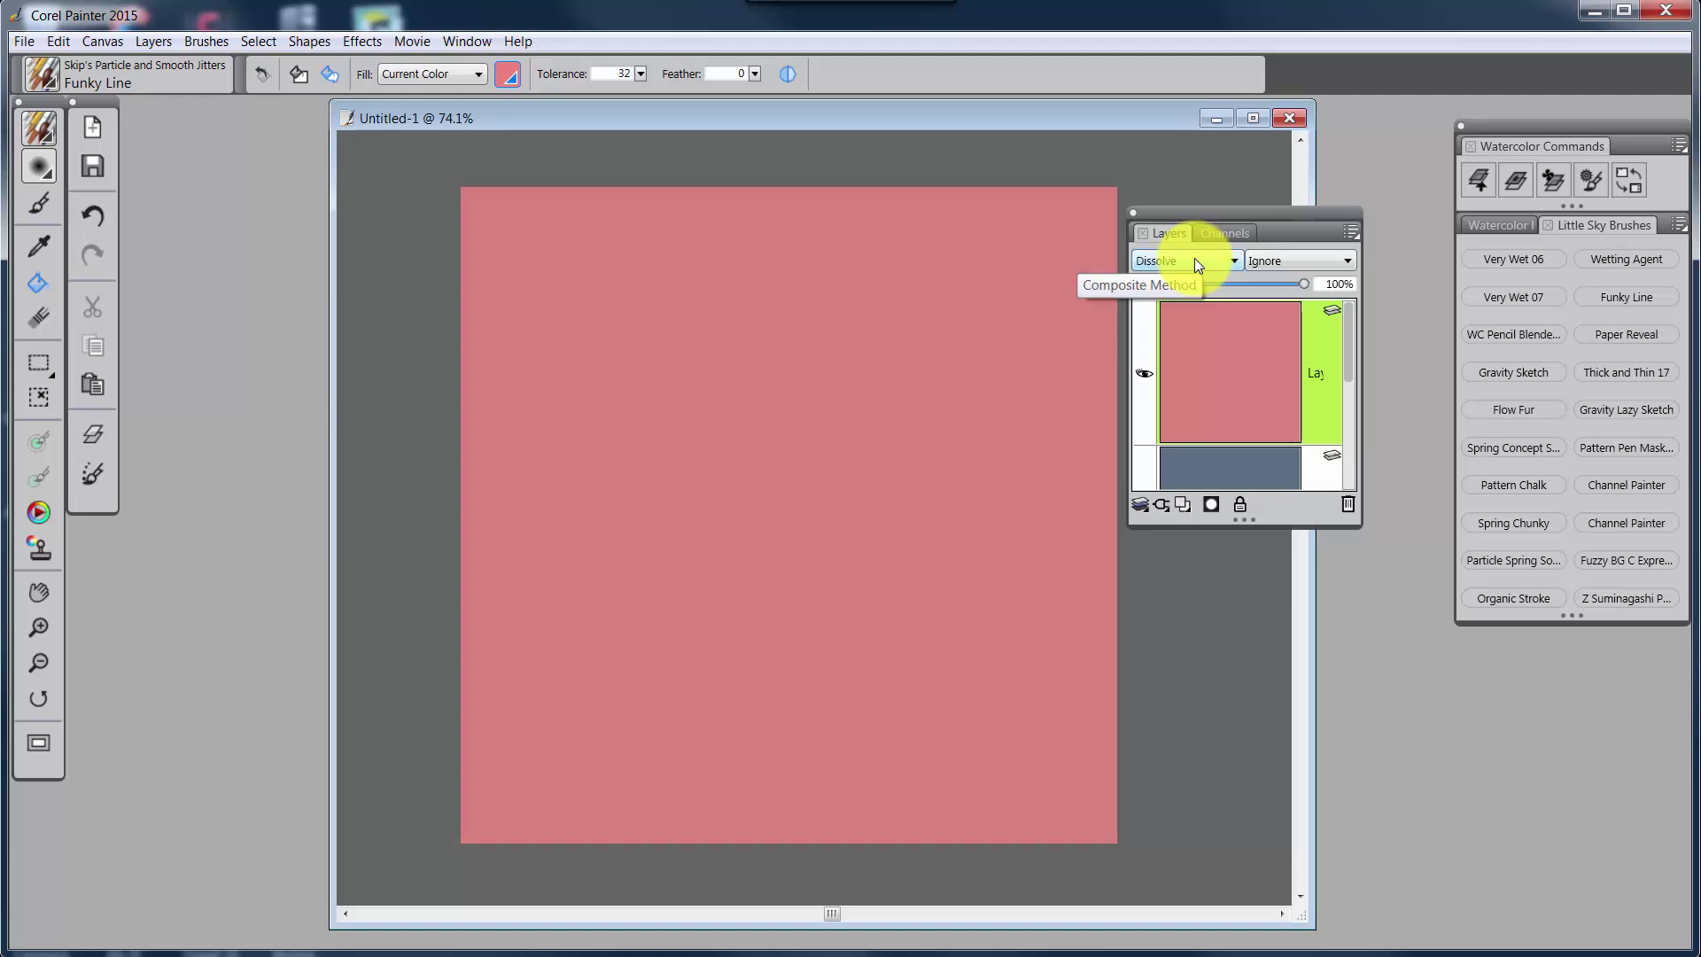
pyautogui.scroll(-2, 1194, 258)
pyautogui.scroll(-1, 1194, 257)
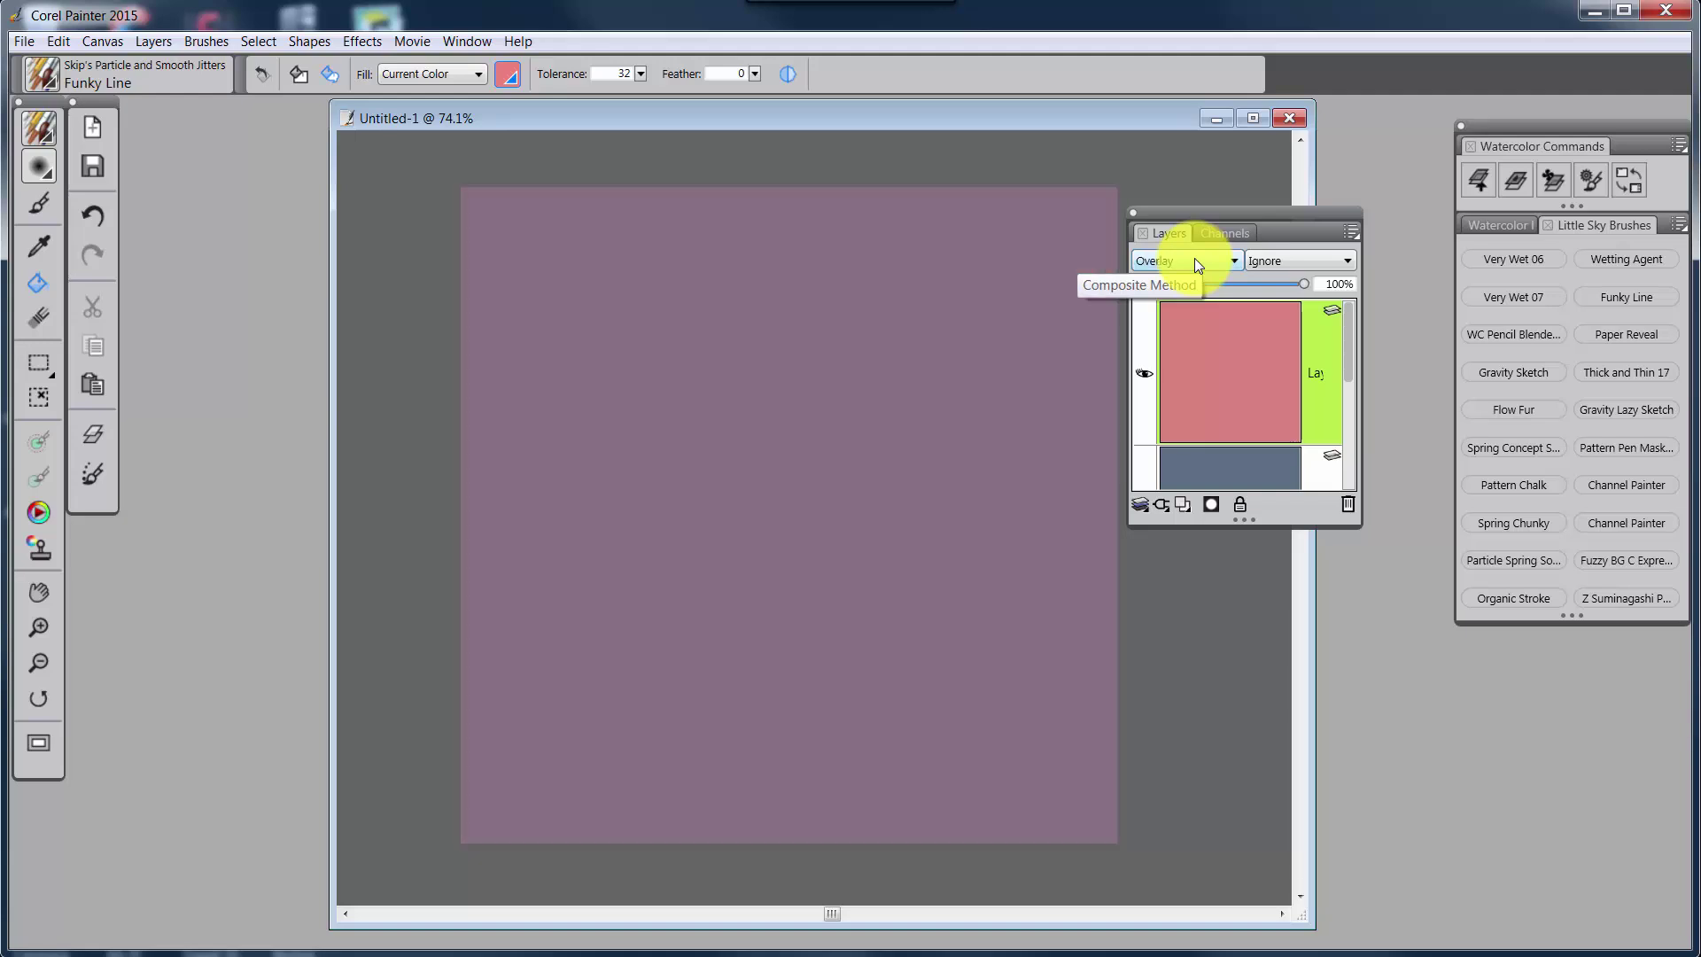
pyautogui.scroll(-1, 1193, 258)
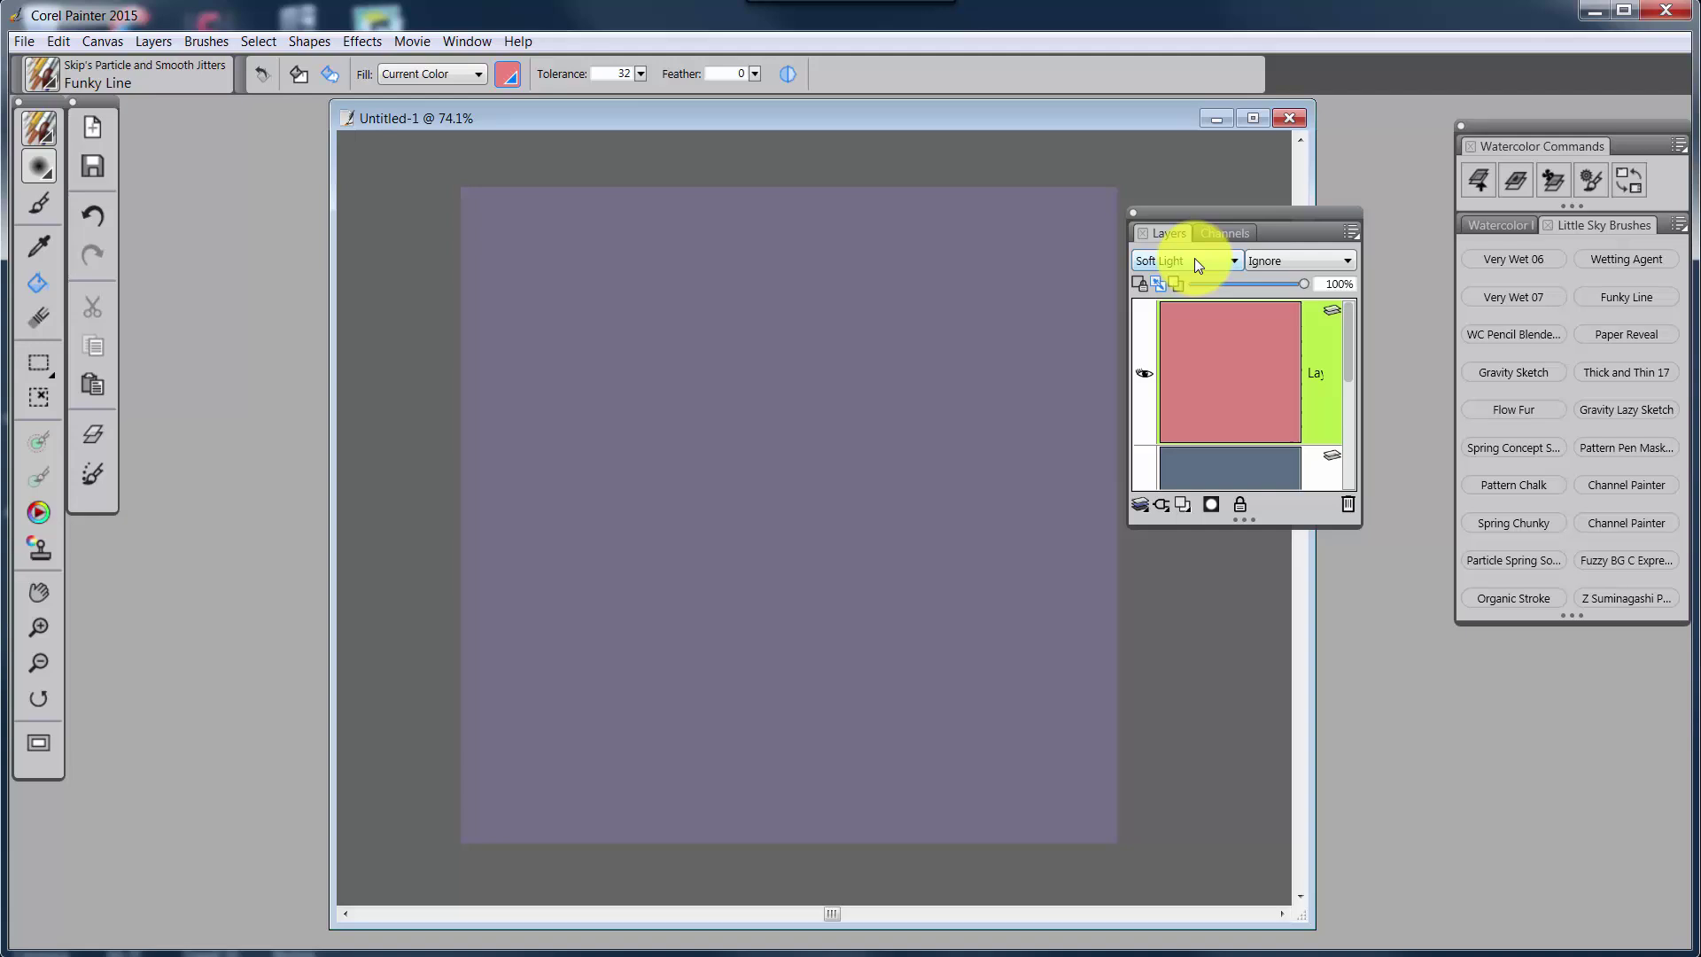
pyautogui.scroll(8, 1194, 258)
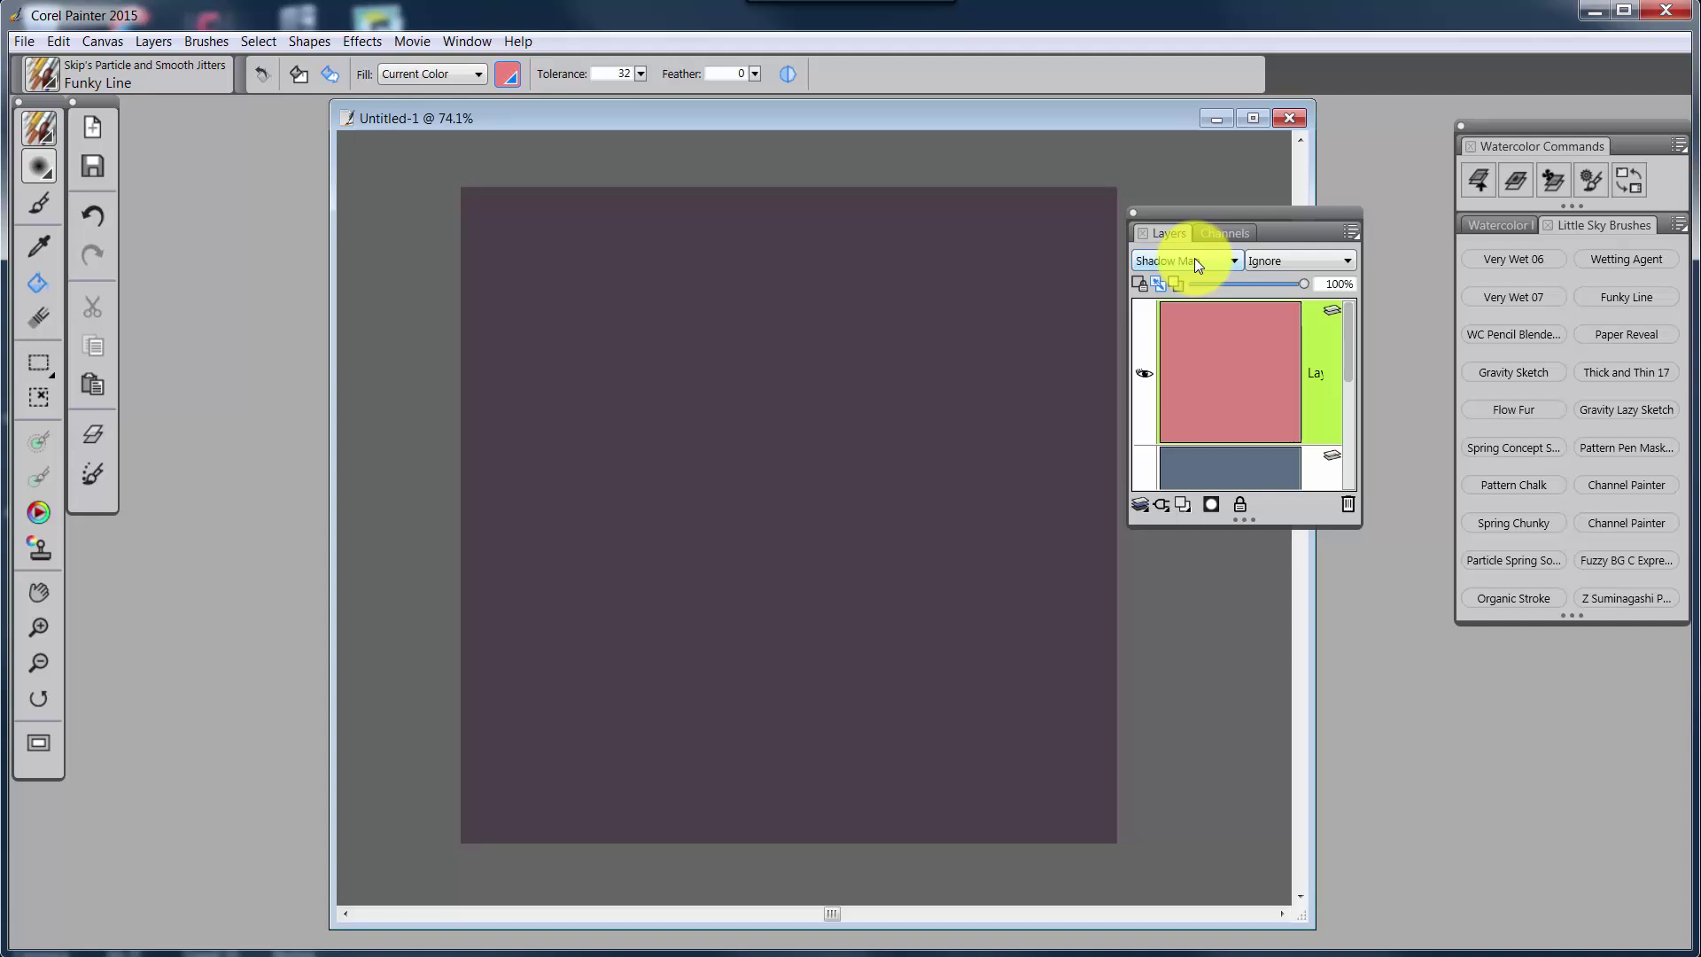
pyautogui.scroll(1, 1194, 258)
pyautogui.click(1194, 258)
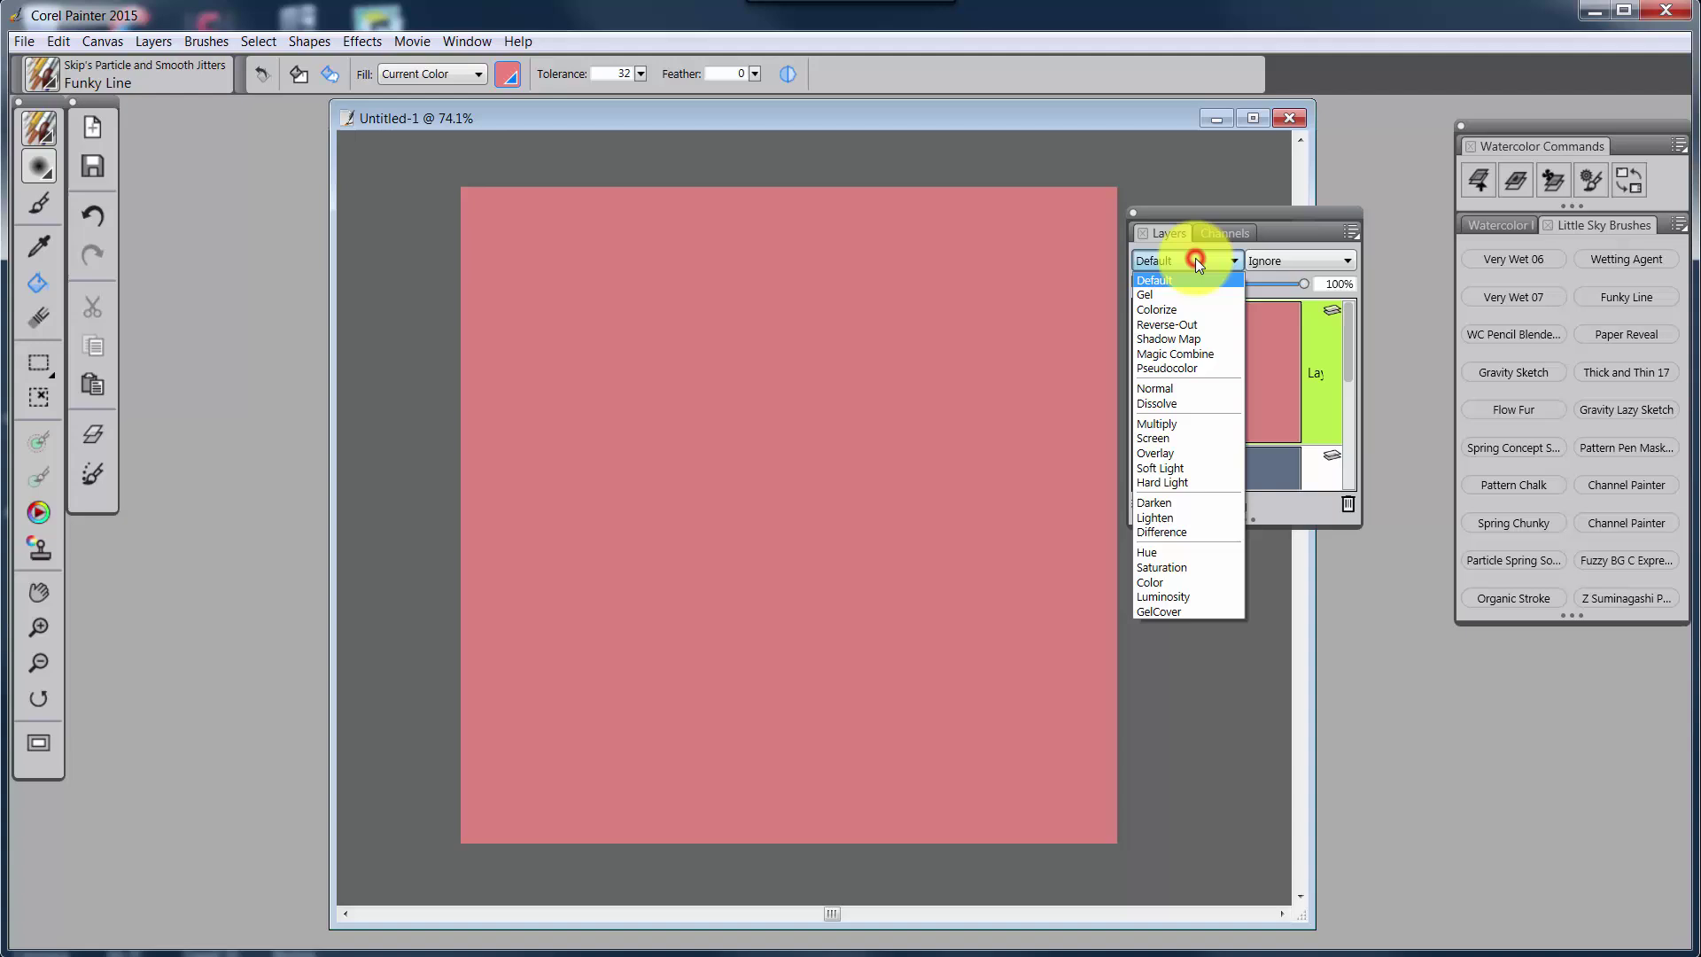
pyautogui.click(1204, 263)
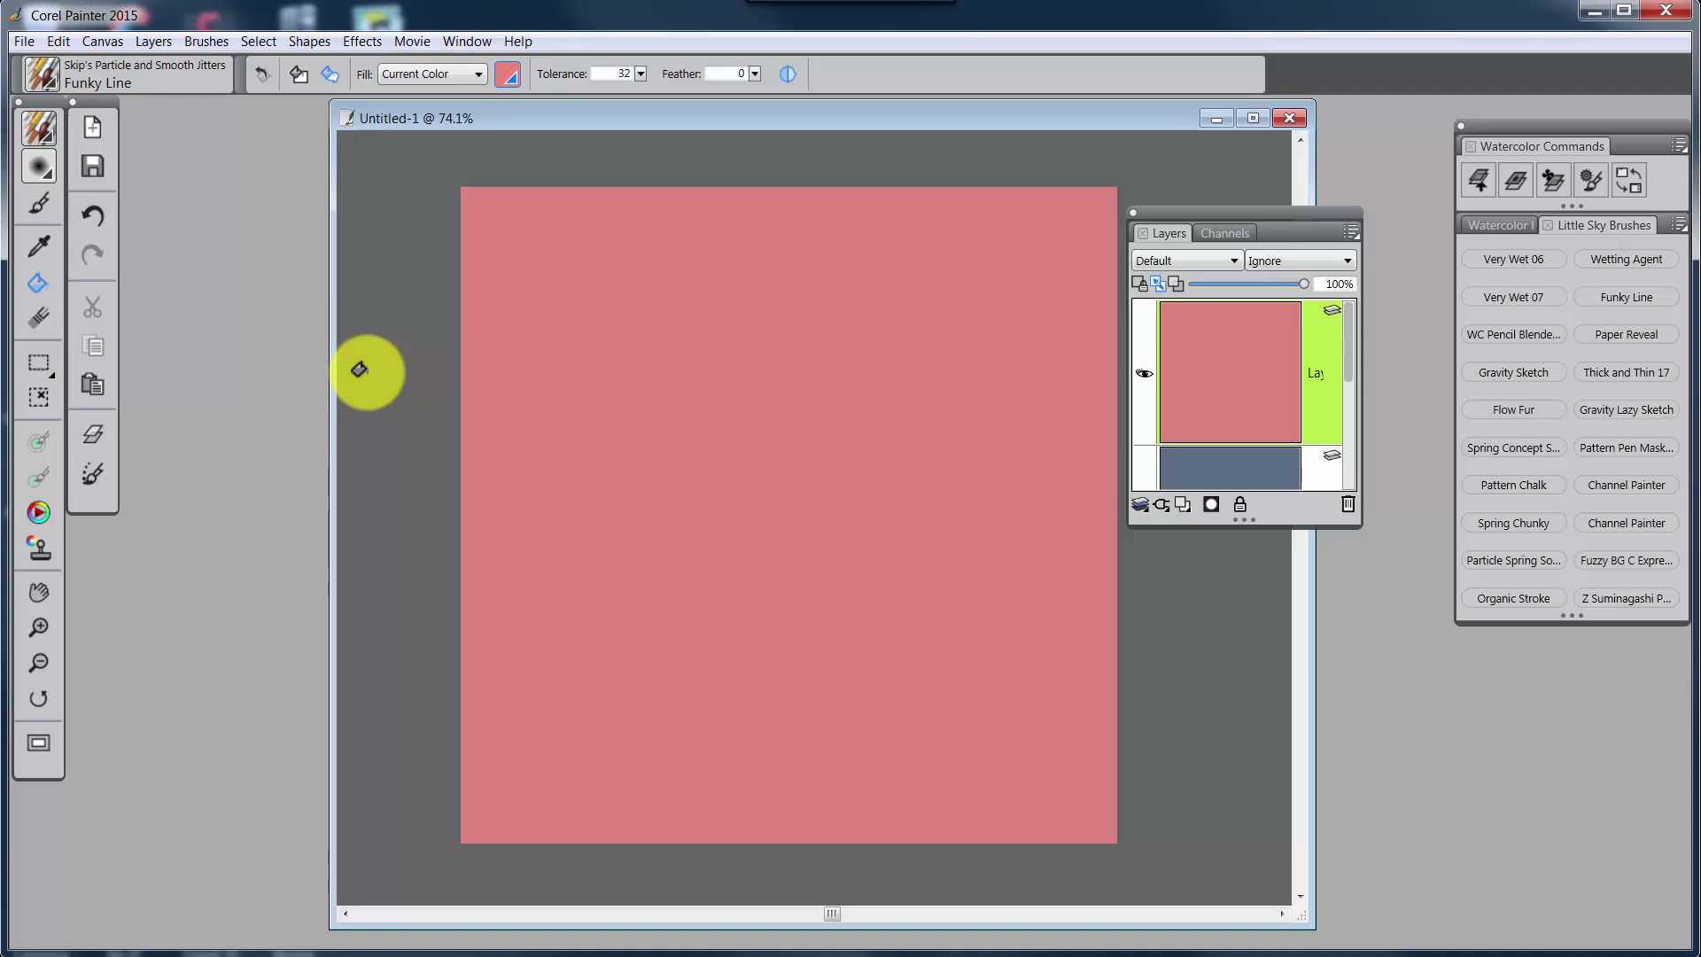
# Step: Cycle composite methods from Reverse-Out through Difference, Hue, Overlay and Saturation, ending on Shadow Map
pyautogui.press('r')
pyautogui.press('Down')
pyautogui.press('Down')
pyautogui.press('Down')
pyautogui.press('Down')
pyautogui.press('Down')
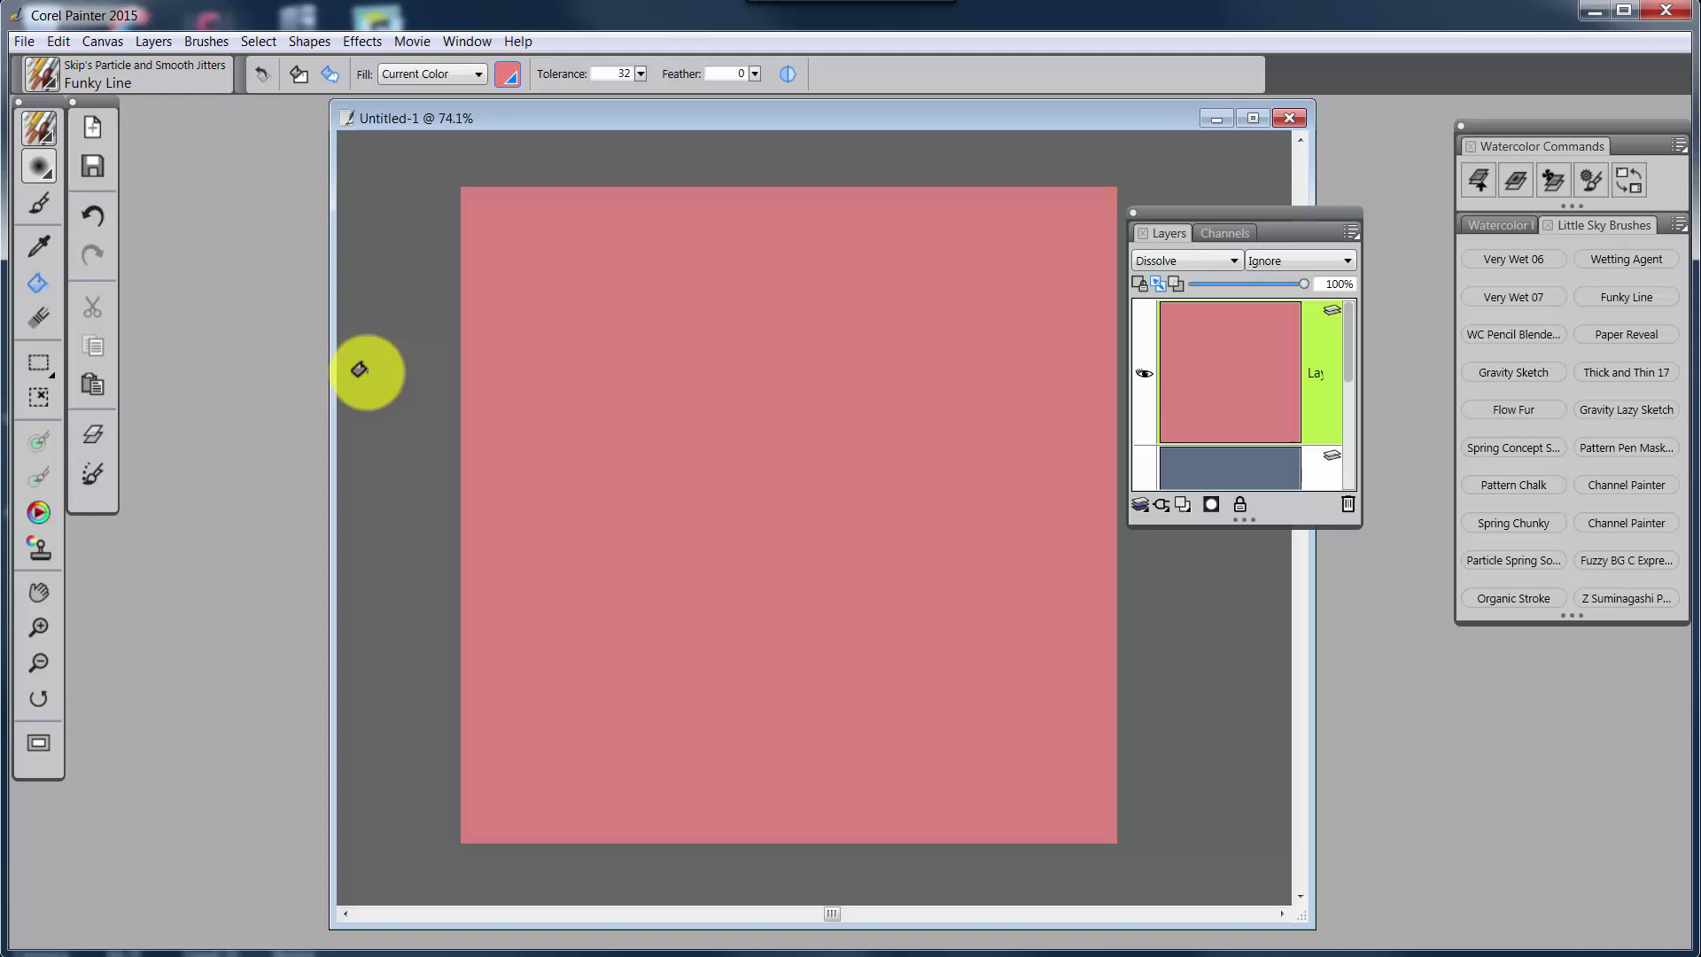
pyautogui.press('Down')
pyautogui.press('Down')
pyautogui.press('Down')
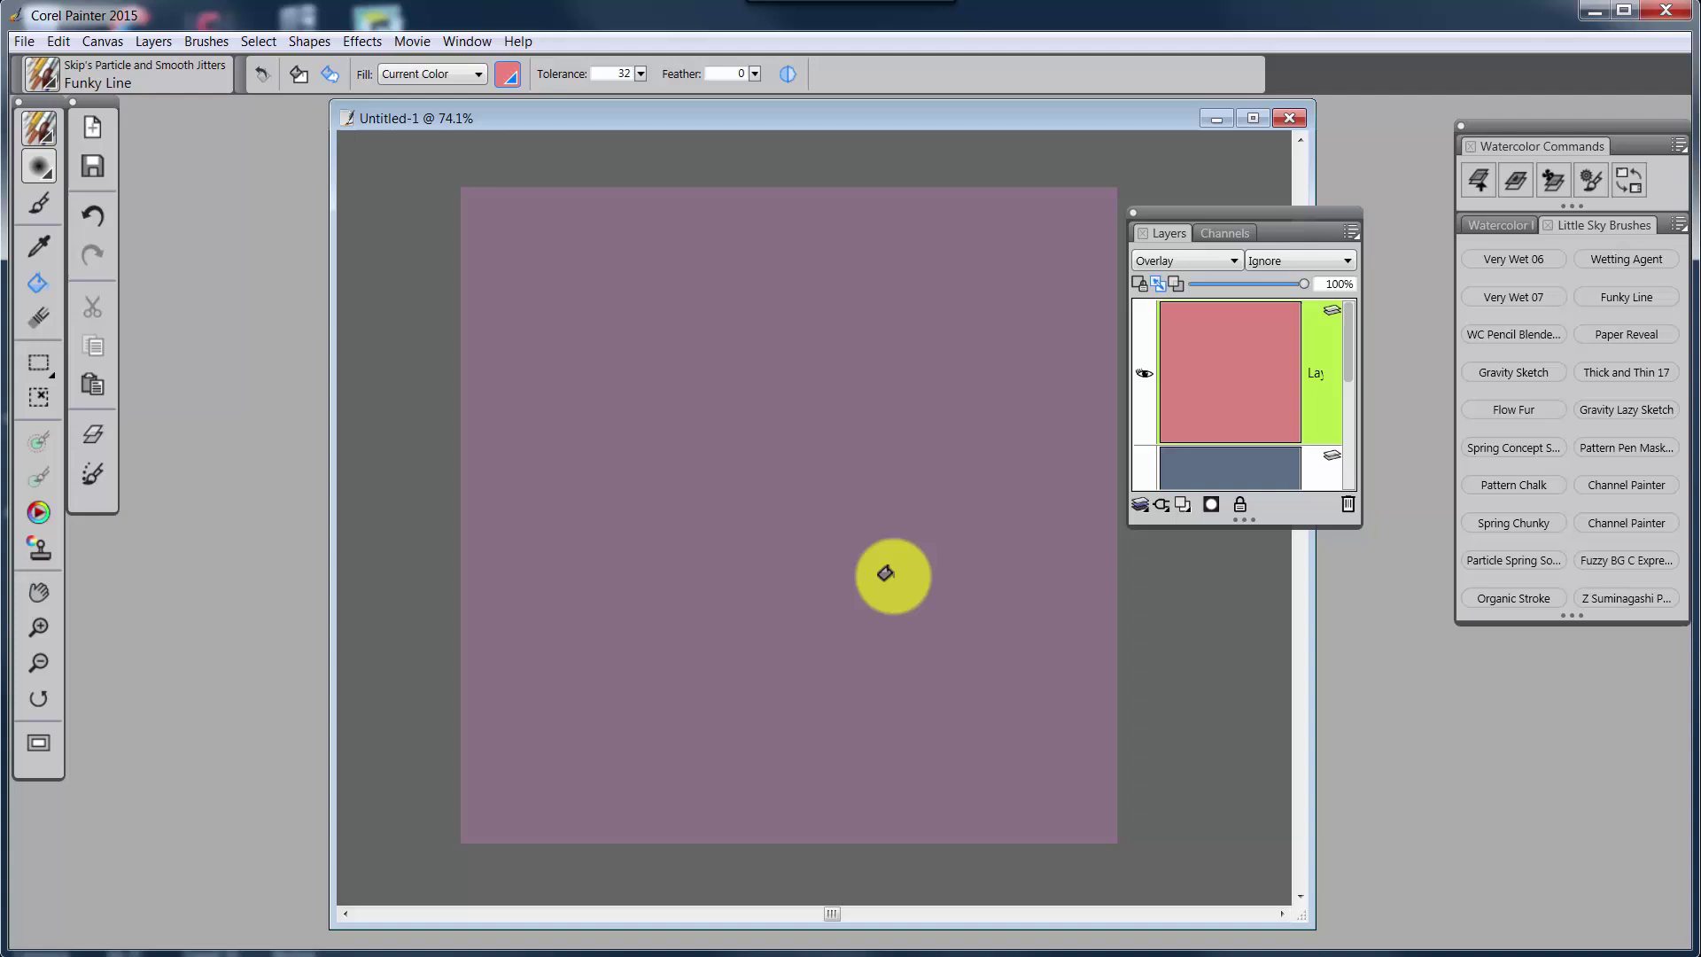
pyautogui.press('Down')
pyautogui.press('Down')
pyautogui.press('Down')
pyautogui.press('Down')
pyautogui.press('Down')
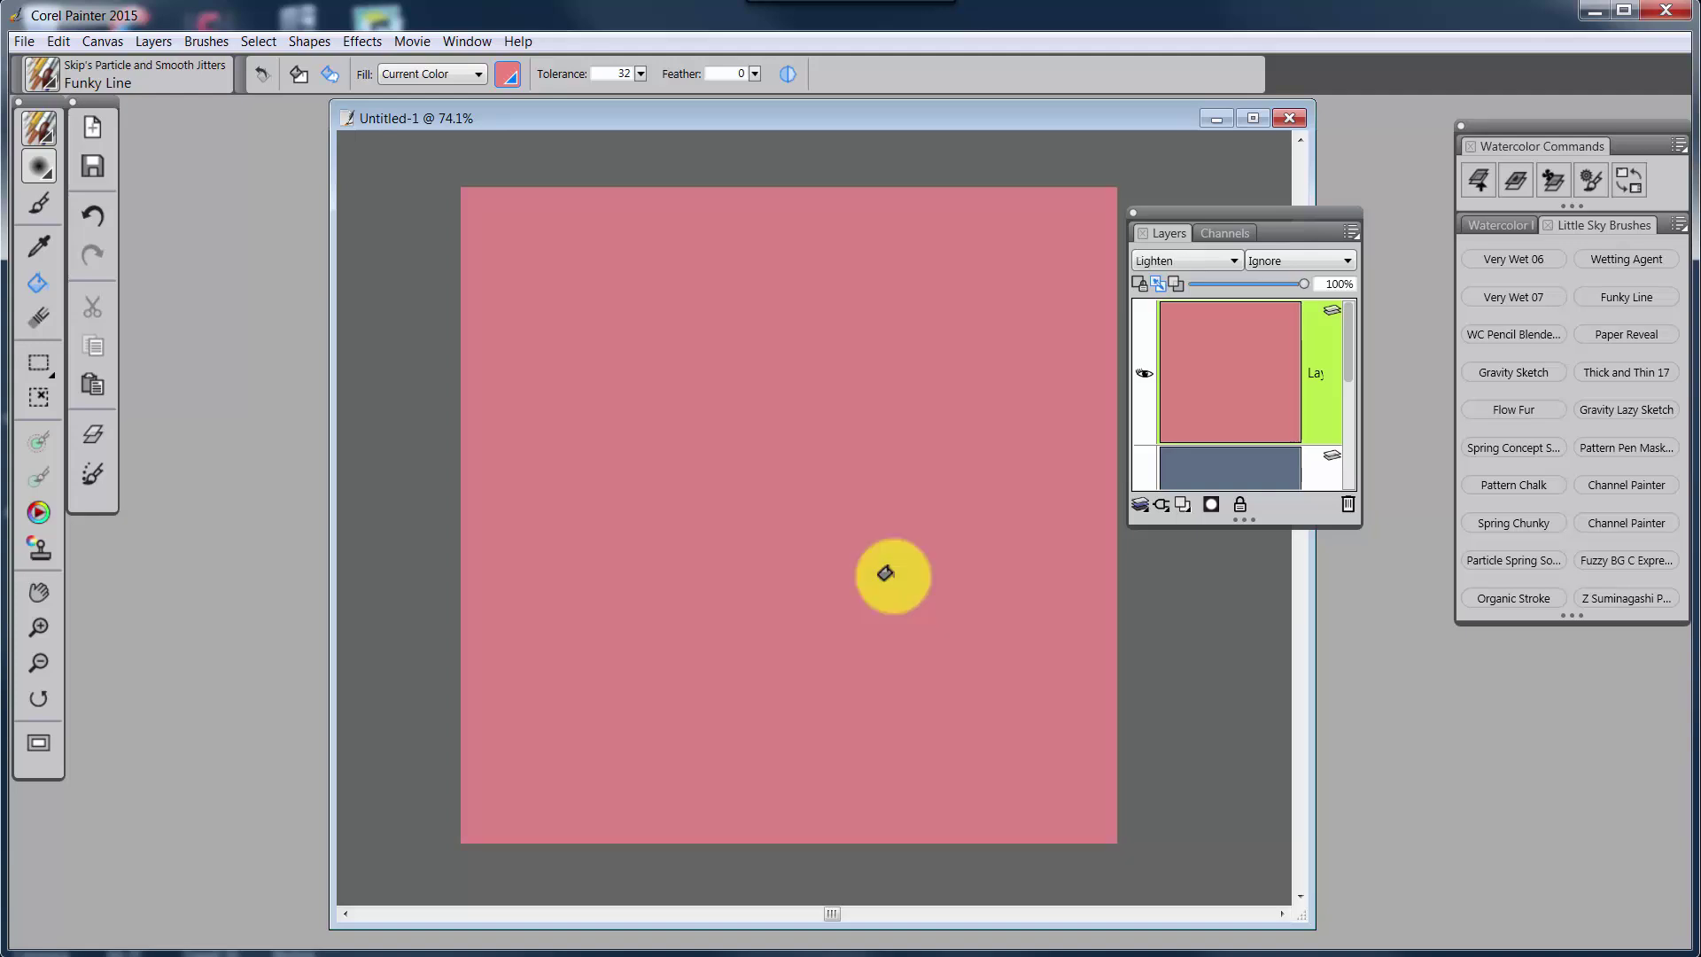
pyautogui.press('Down')
pyautogui.press('Down')
pyautogui.press('Down')
pyautogui.press('Down')
pyautogui.press('Down')
pyautogui.press('Down')
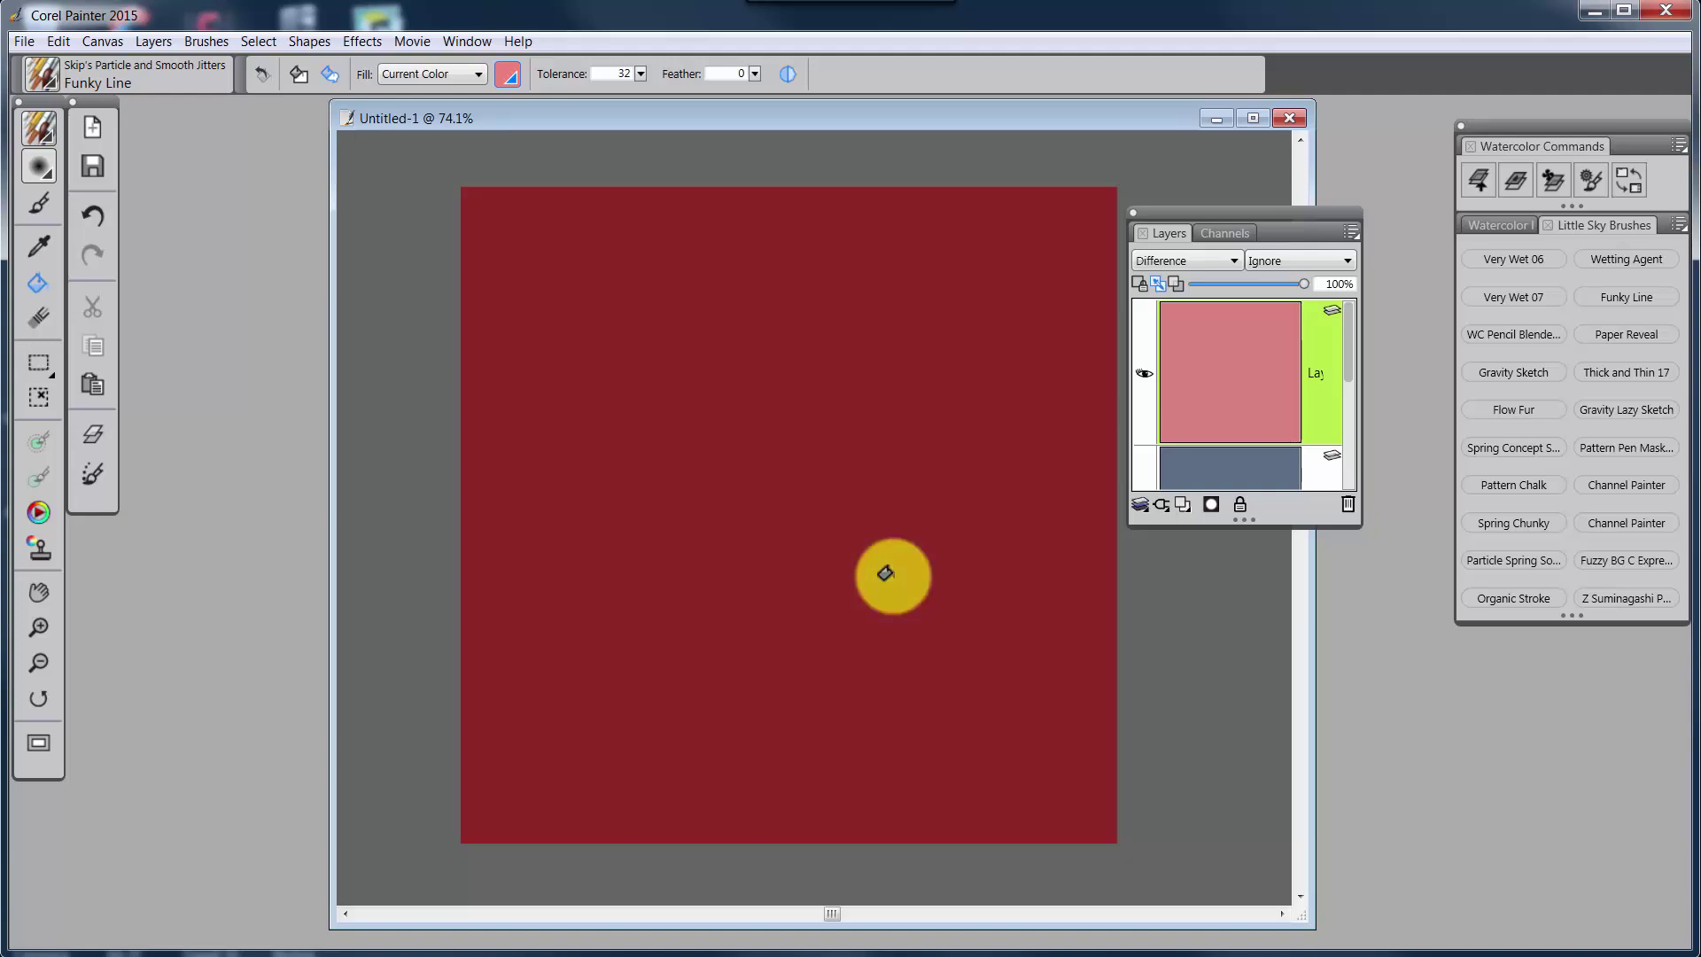
pyautogui.press('Up')
pyautogui.press('Down')
pyautogui.press('Down')
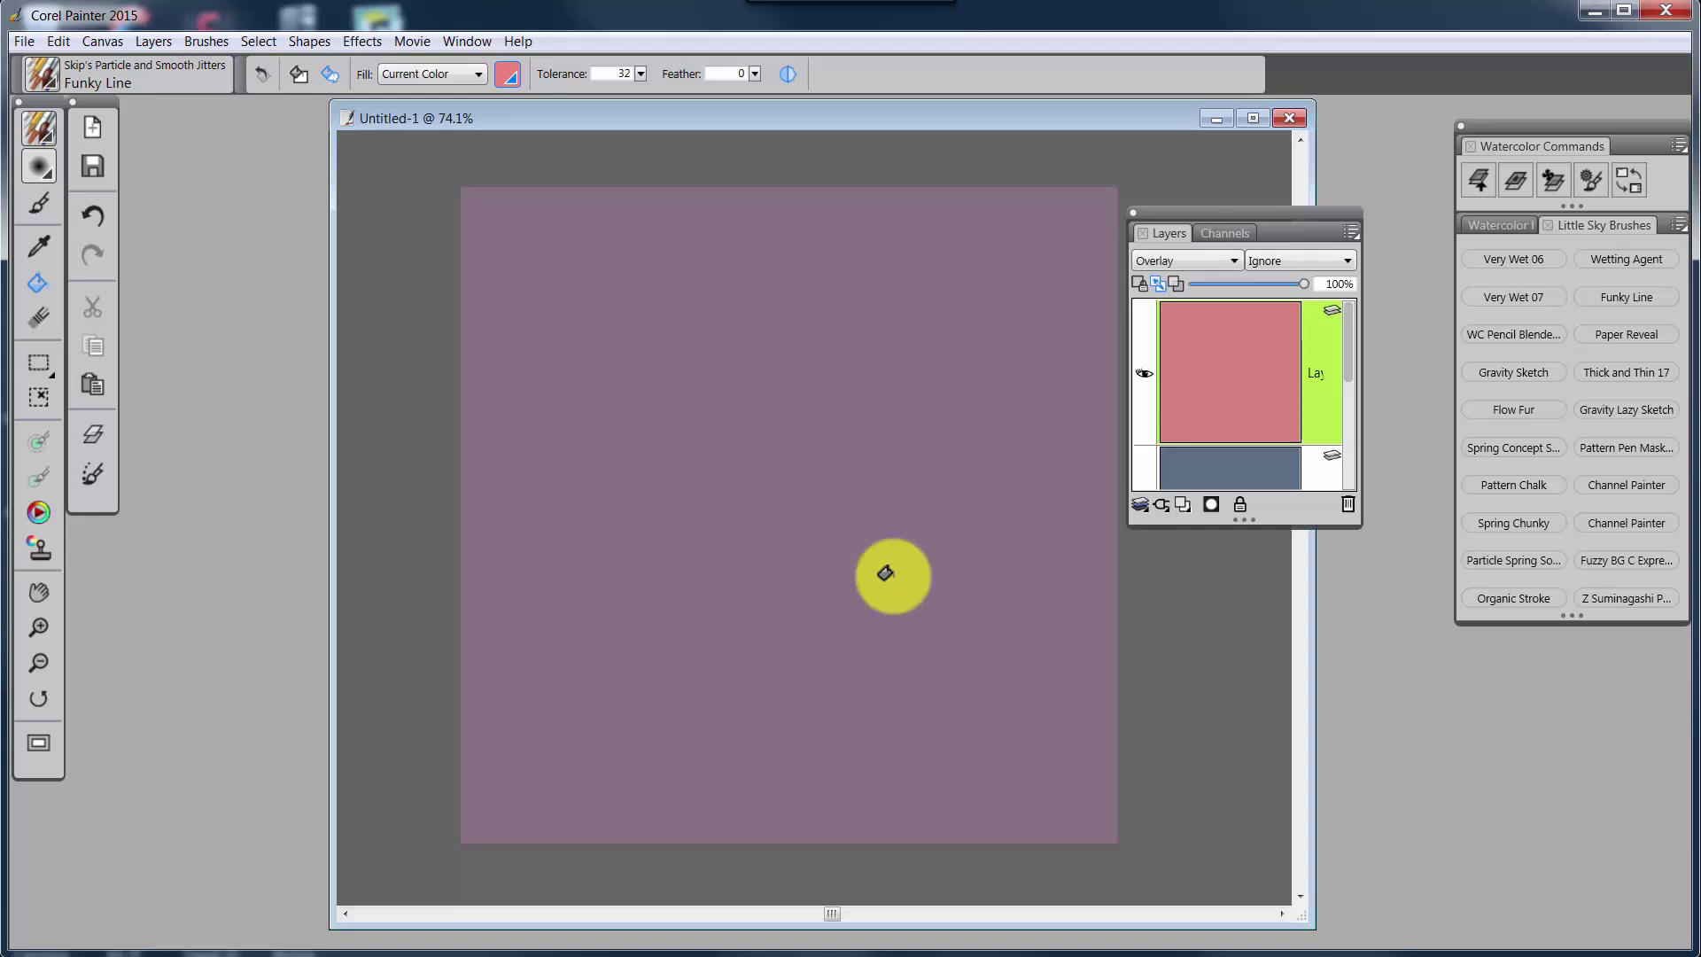
pyautogui.press('Down')
pyautogui.press('Down')
pyautogui.press('Down')
pyautogui.press('Down')
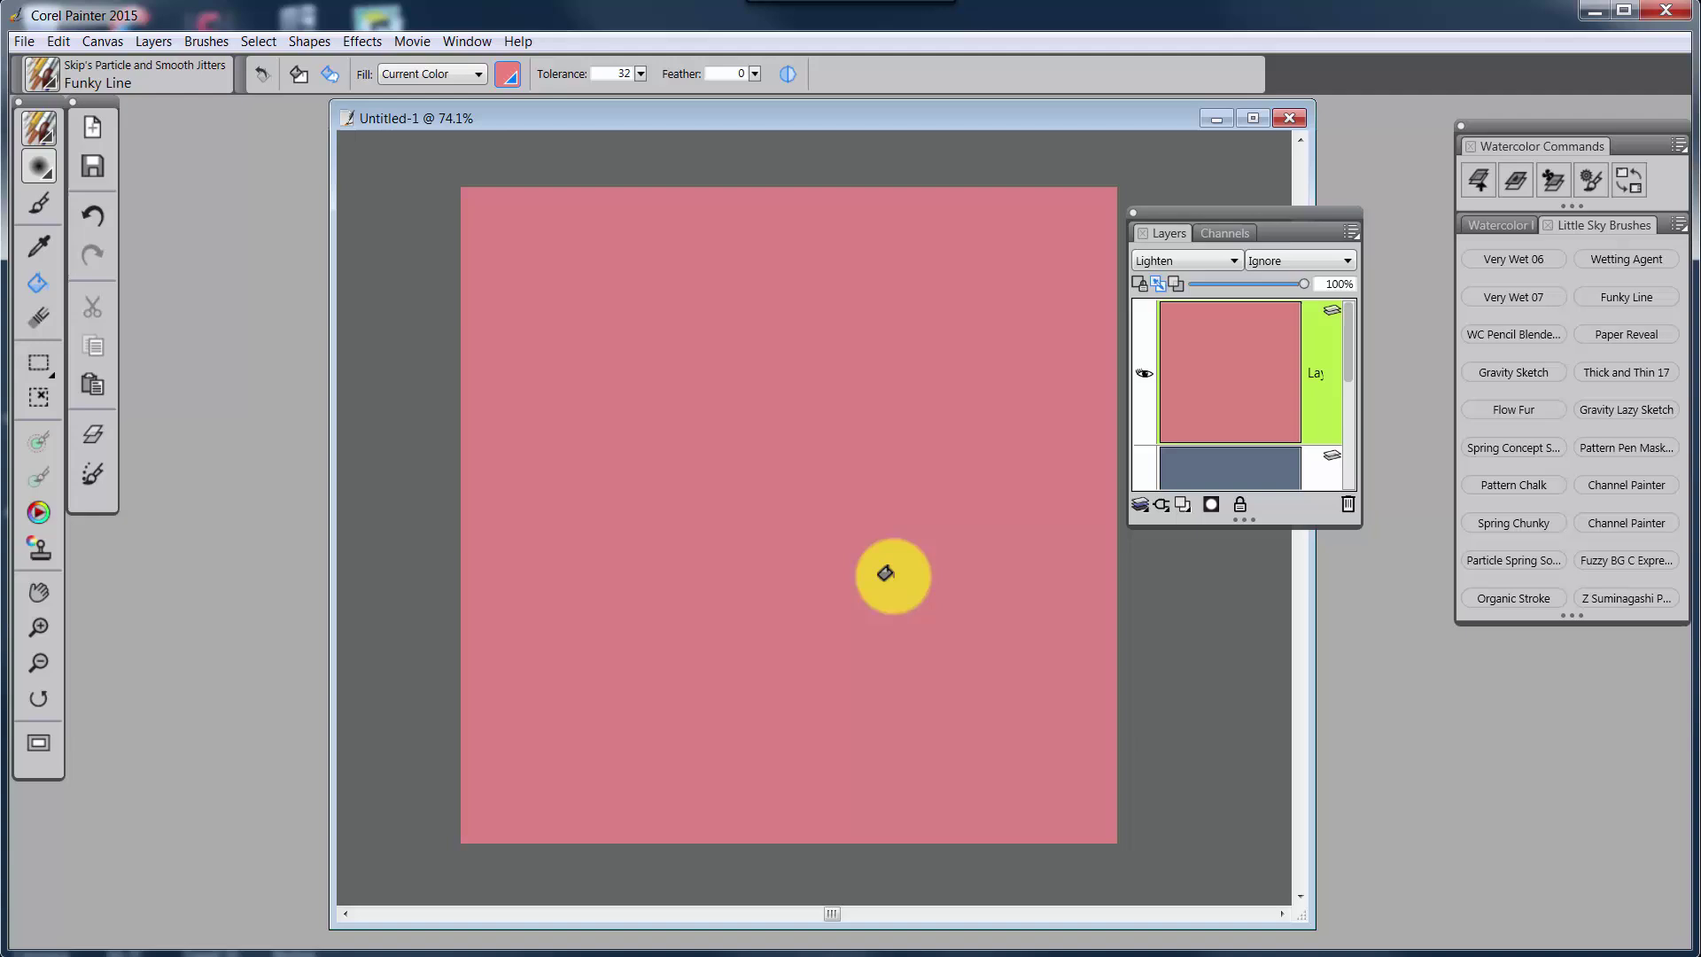
pyautogui.press('Down')
pyautogui.press('Down')
pyautogui.press('Down')
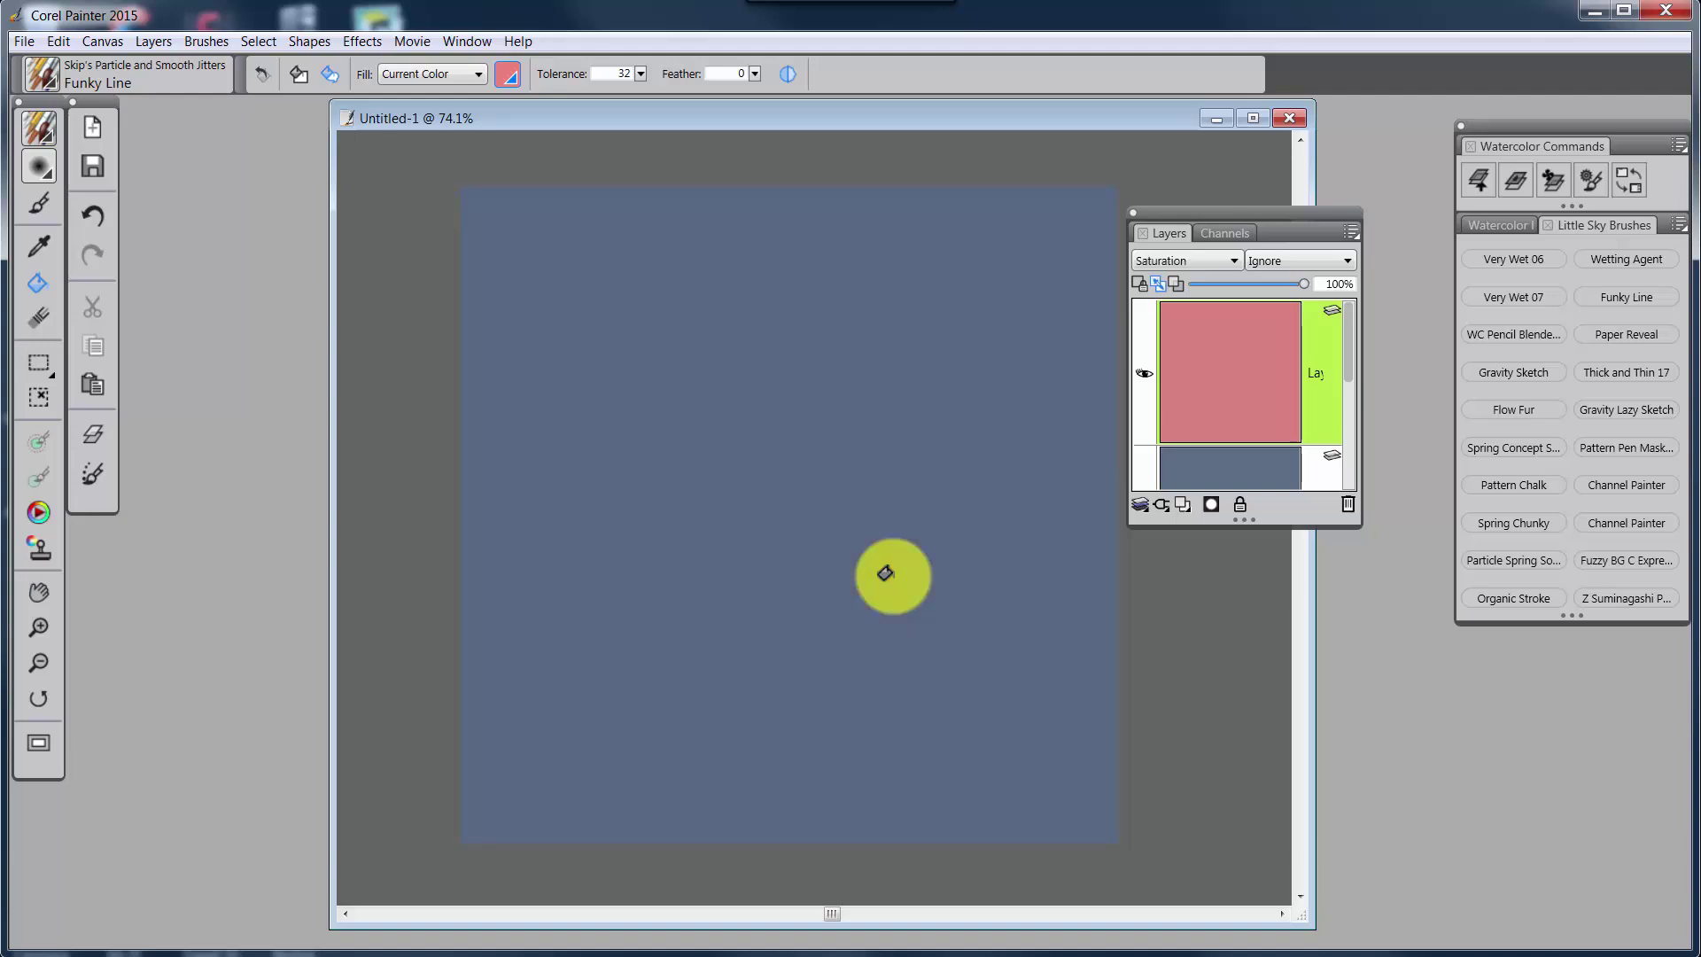
pyautogui.press('Up')
pyautogui.press('Up')
pyautogui.press('Up')
pyautogui.press('Up')
pyautogui.press('Up')
pyautogui.press('Up')
pyautogui.press('Up')
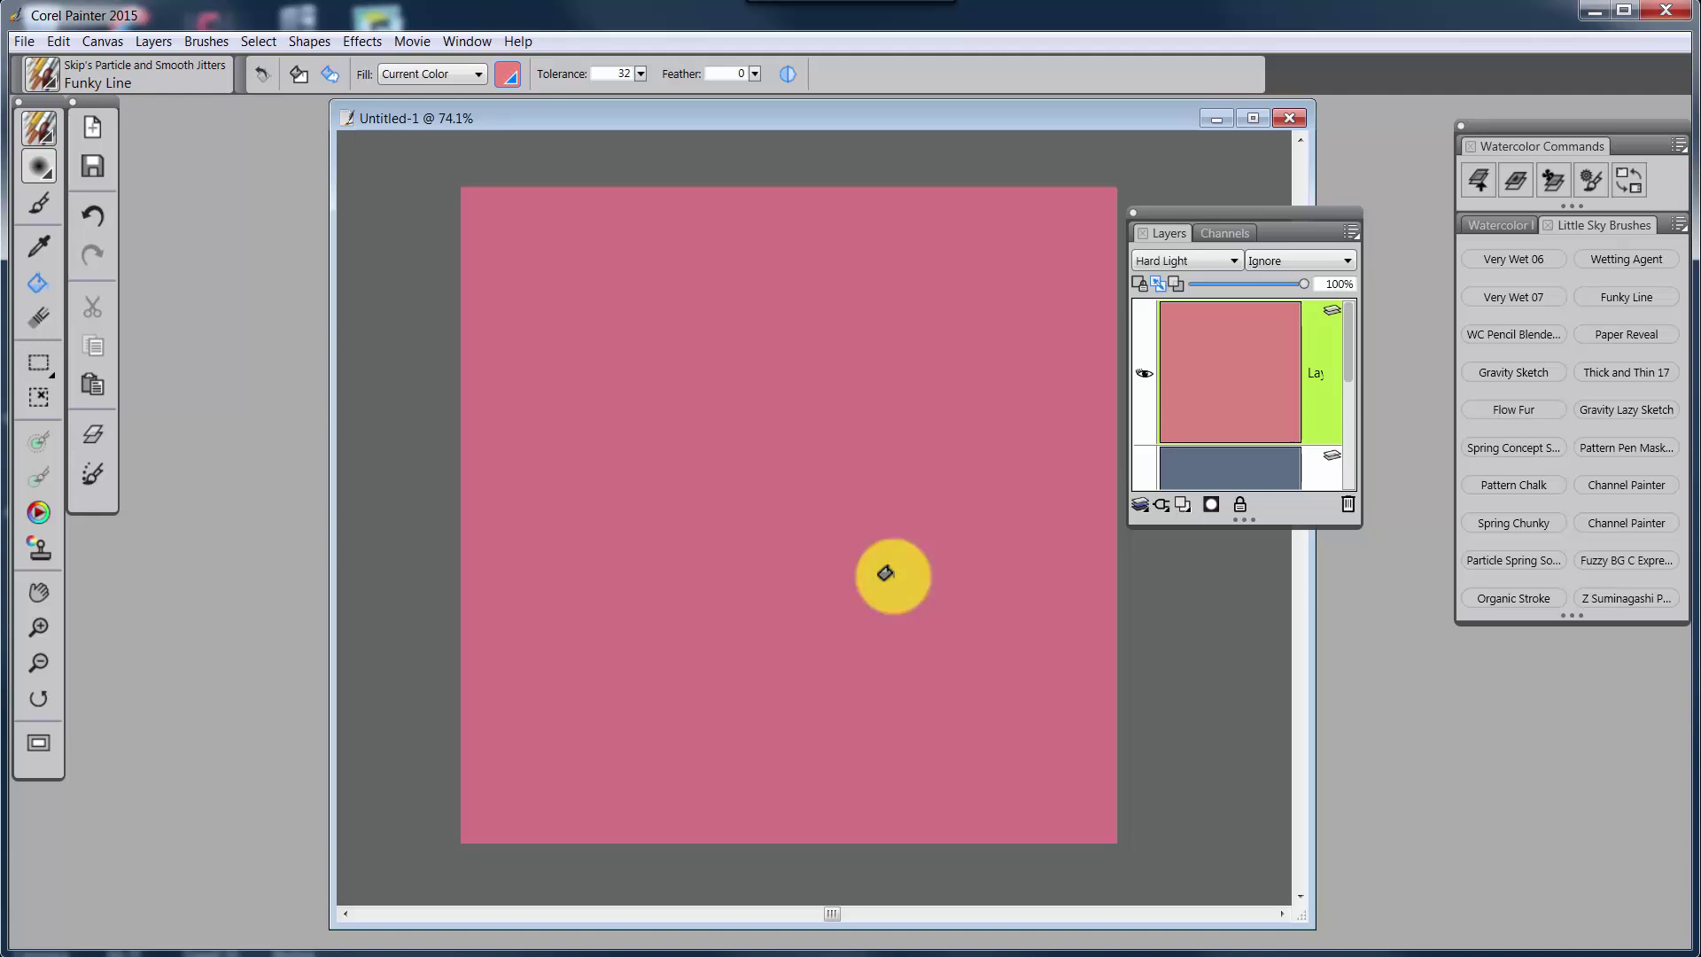
pyautogui.press('Up')
pyautogui.press('Up')
pyautogui.press('Up')
pyautogui.press('Up')
pyautogui.press('Up')
pyautogui.press('Up')
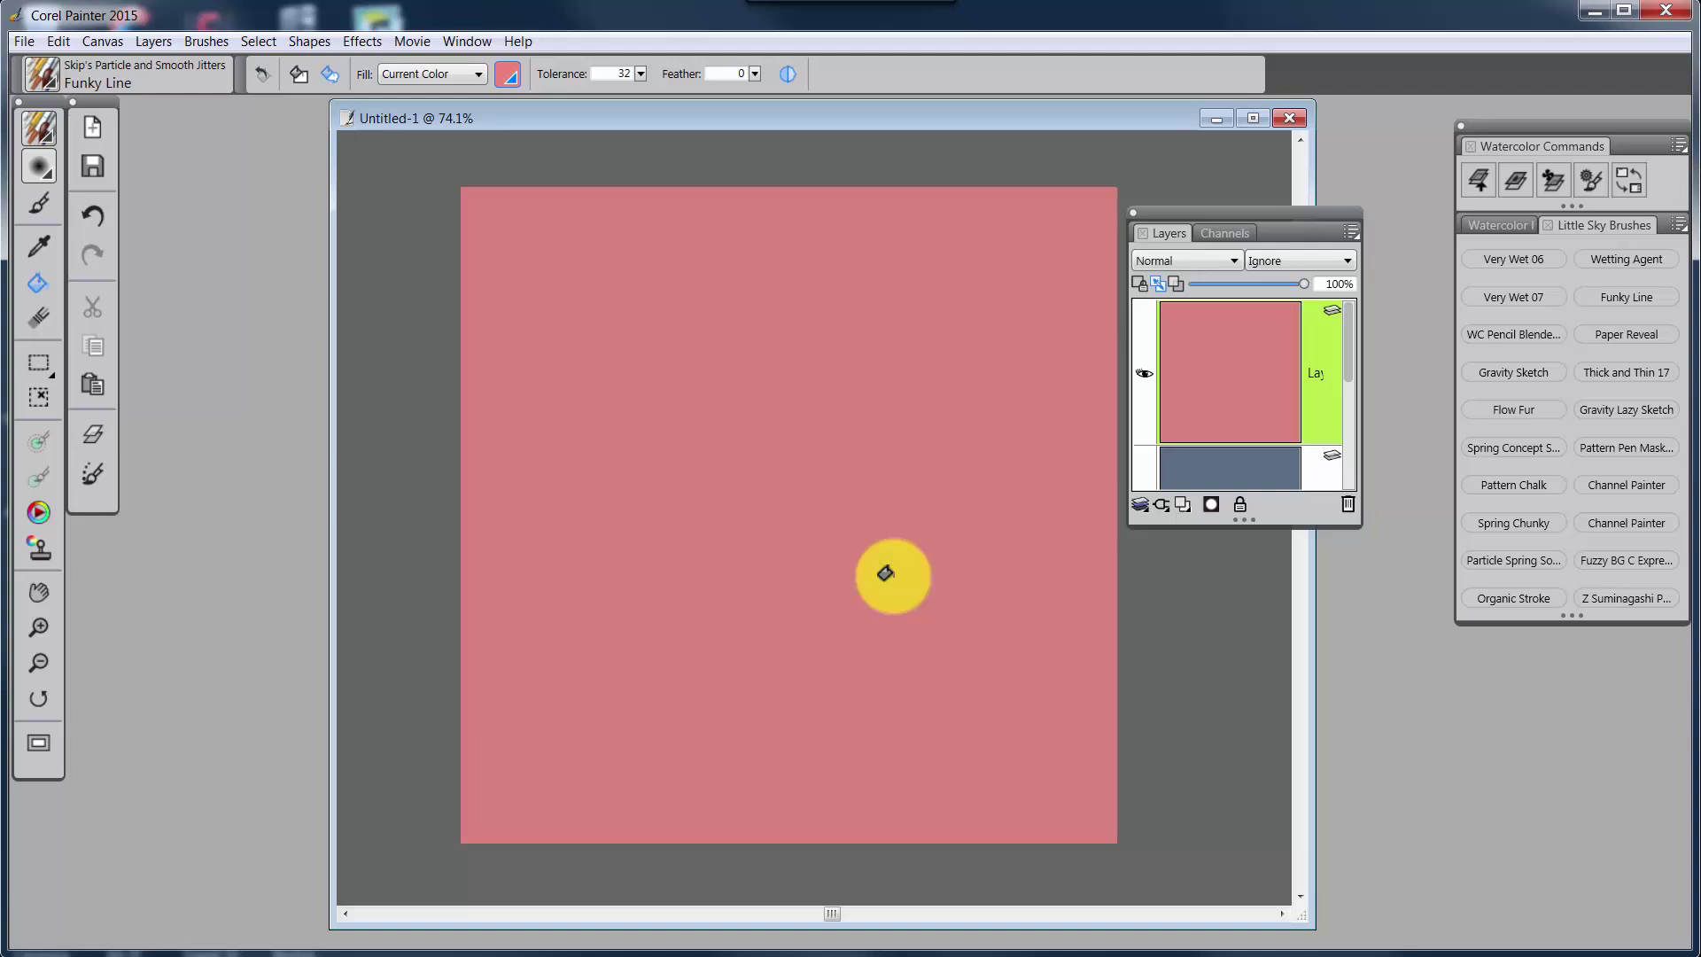
pyautogui.press('Up')
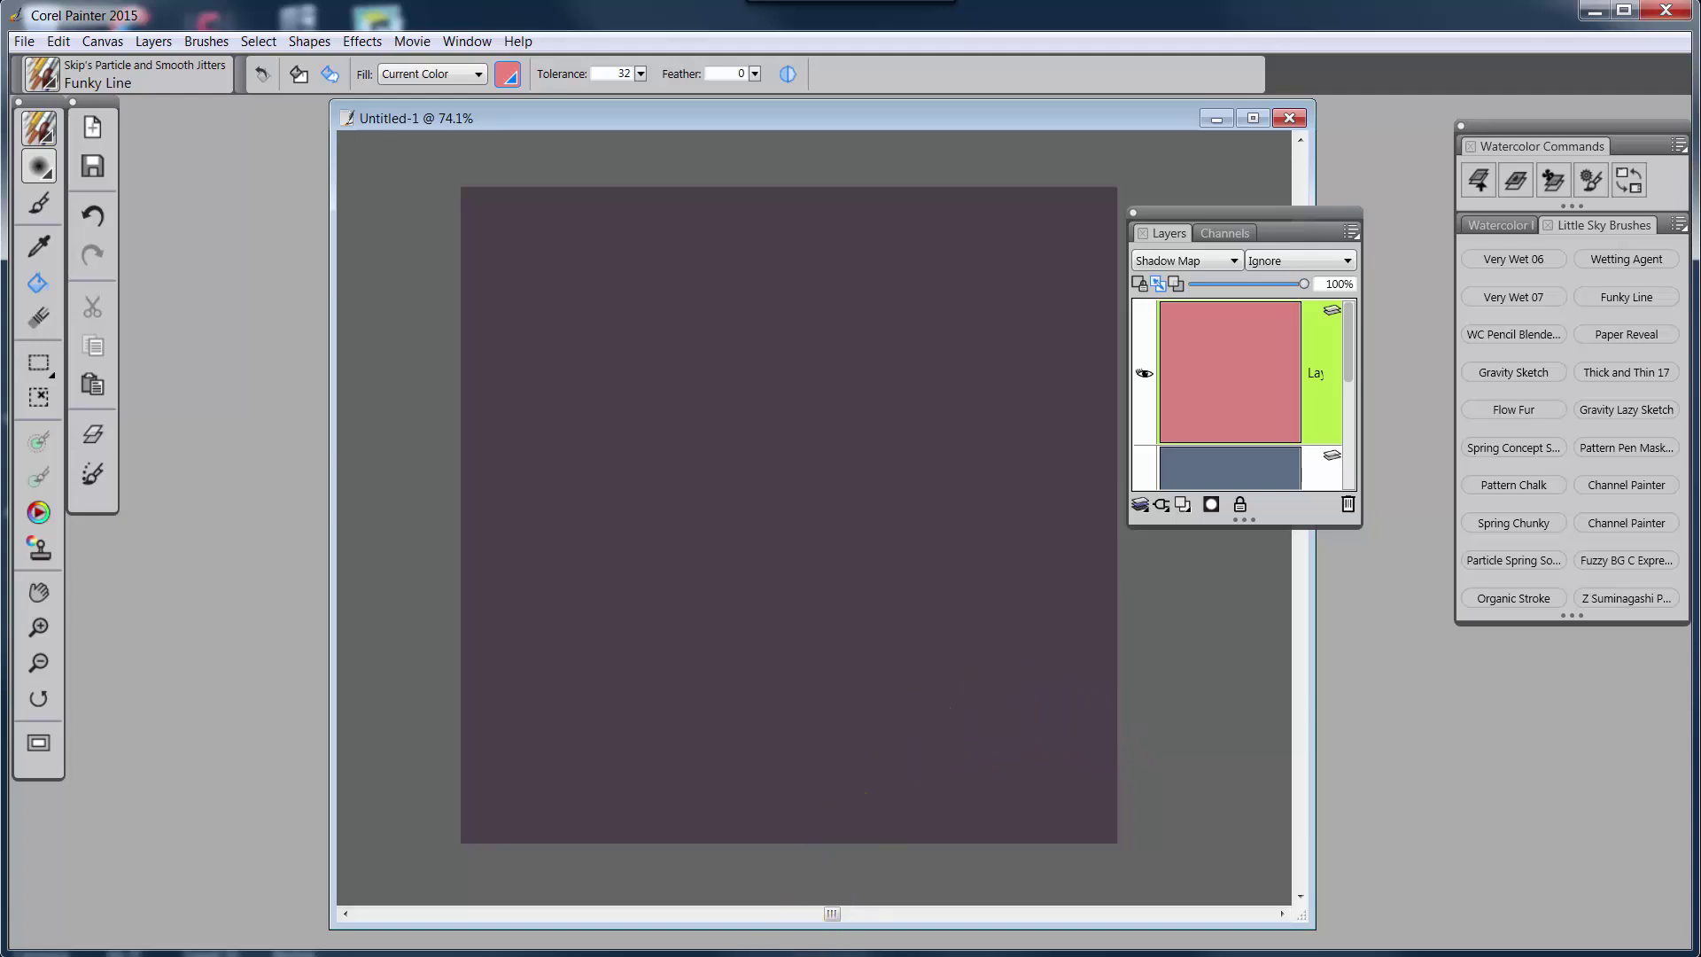
# Step: Restore the tablet dialog and open Define Keystrokes for the left ring's second mode
pyautogui.moveTo(774, 952)
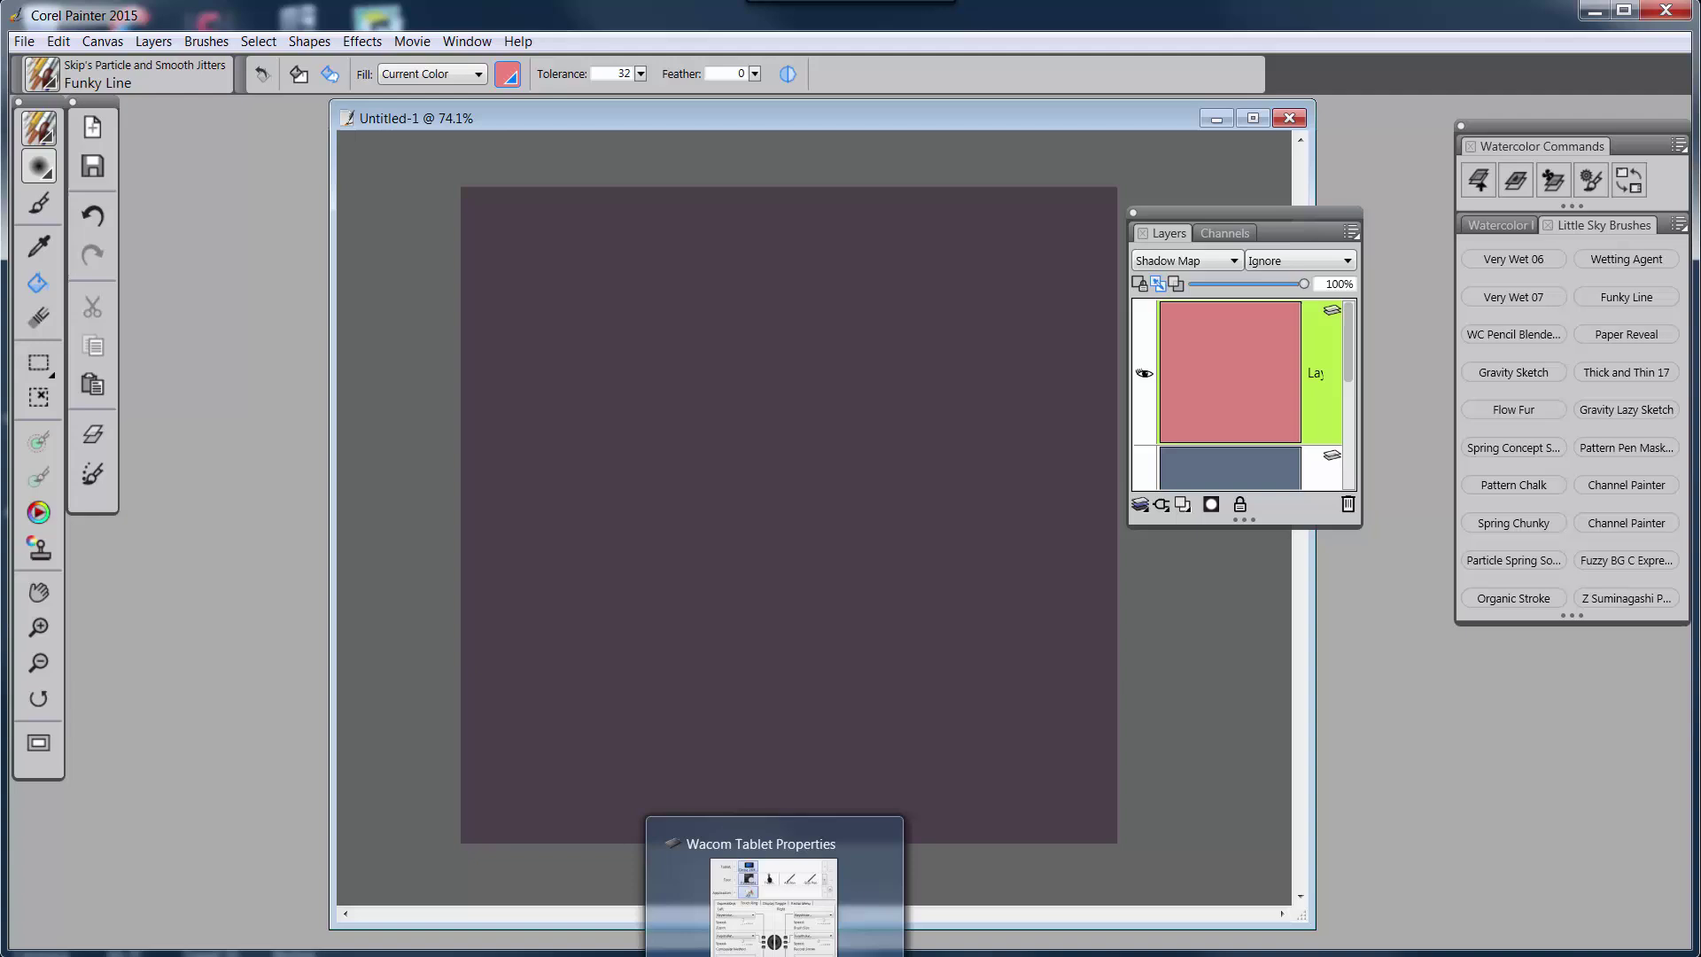
pyautogui.click(773, 904)
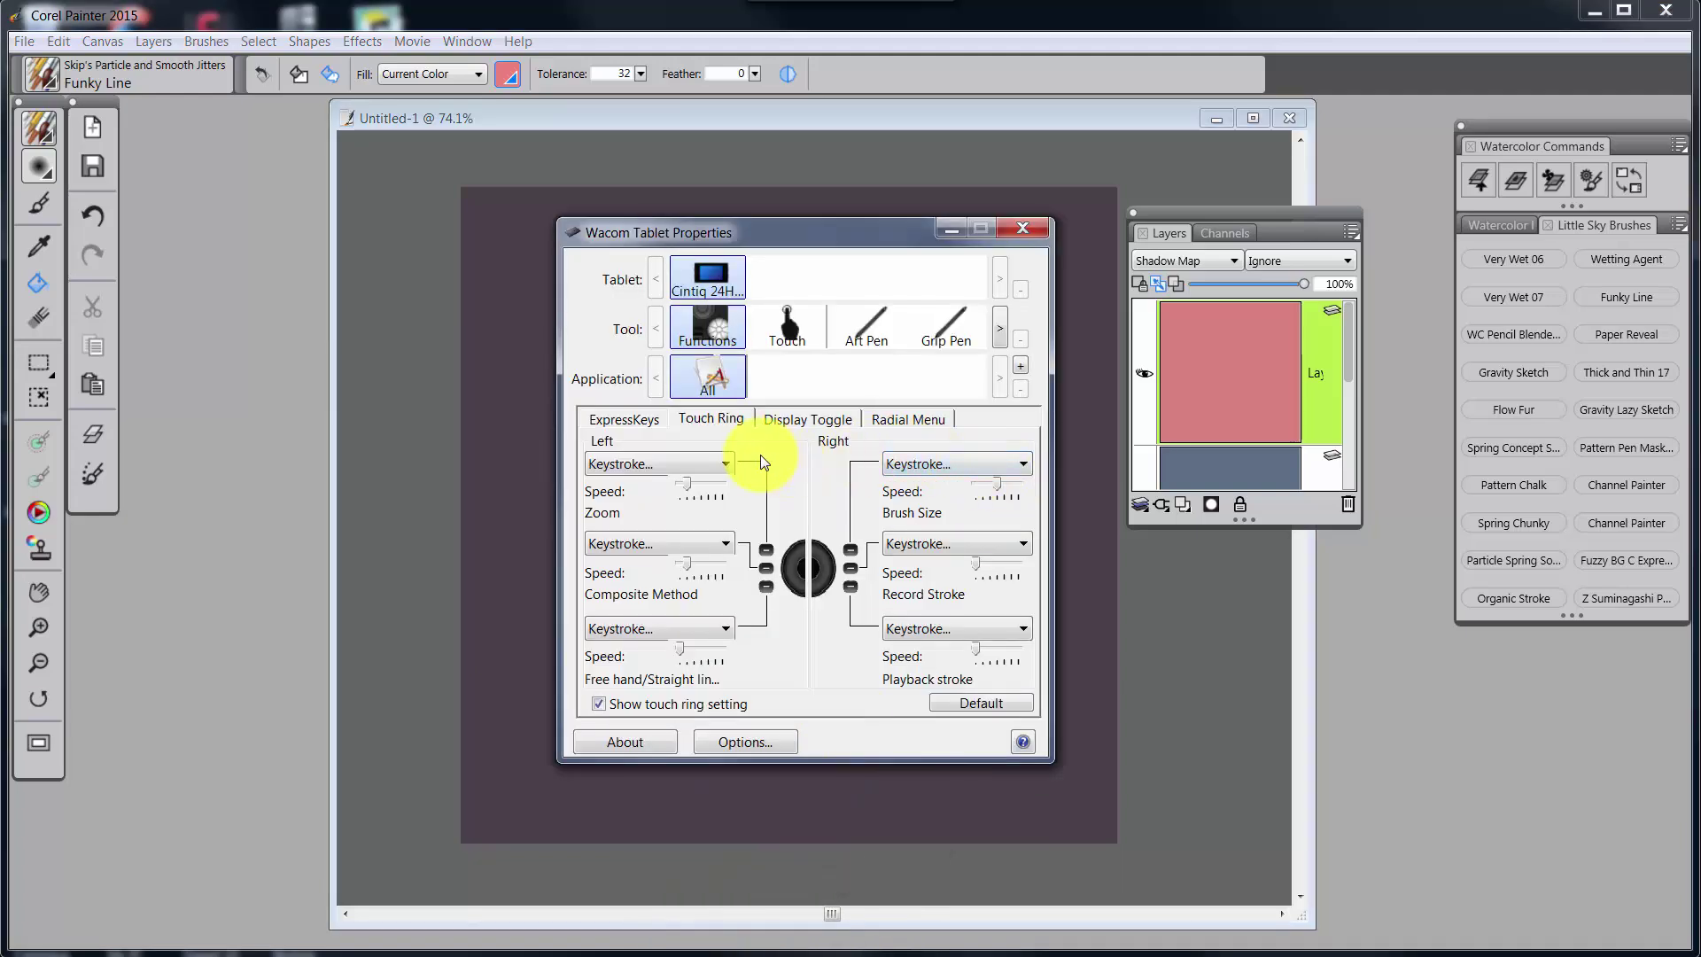
pyautogui.click(729, 547)
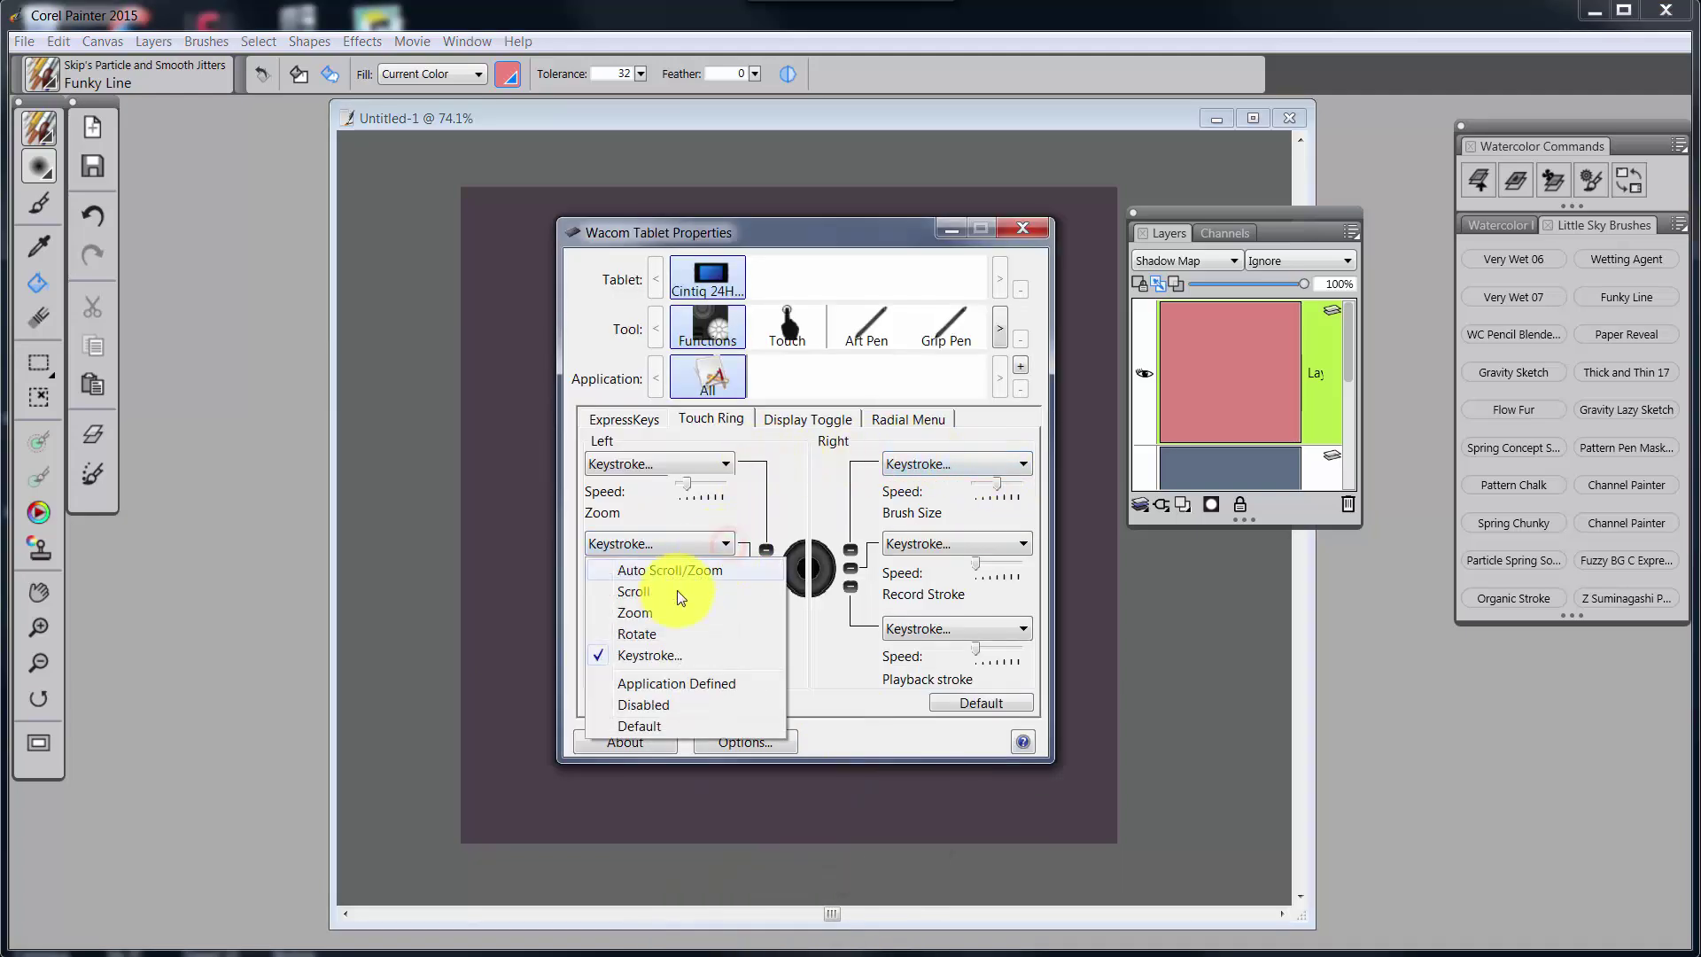
pyautogui.click(650, 653)
# Step: Assign Down and Up as the Composite Method mode's two keystrokes and confirm
pyautogui.press('Down')
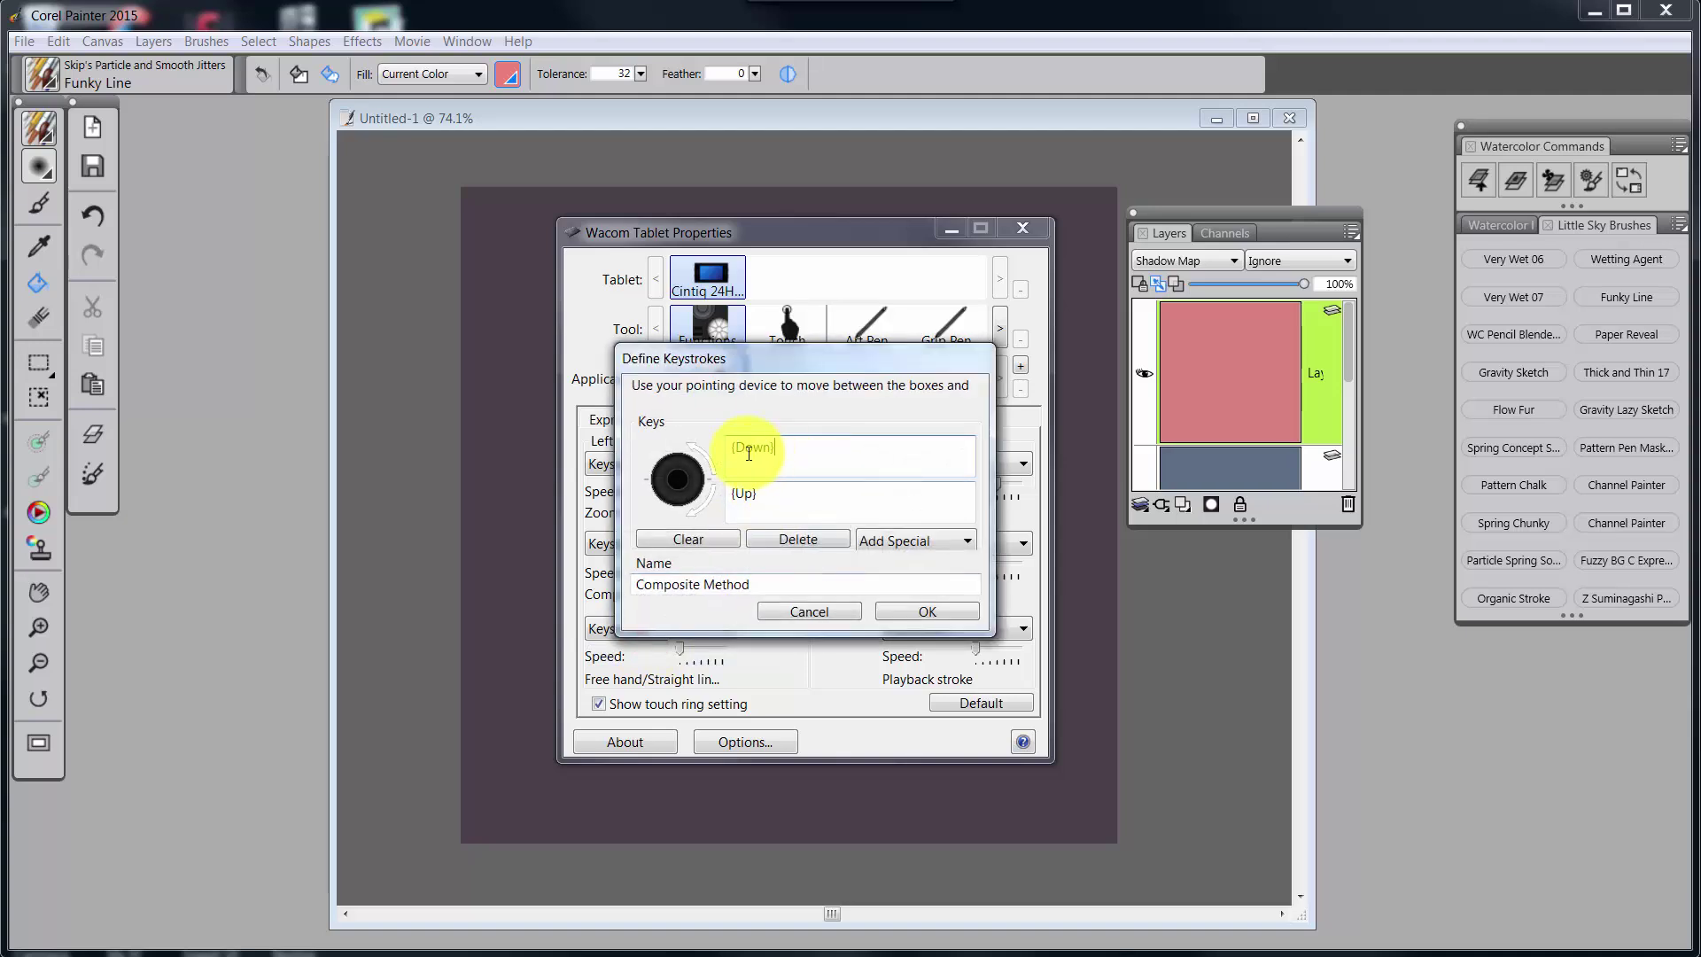
pyautogui.click(774, 492)
pyautogui.press('Up')
pyautogui.click(684, 536)
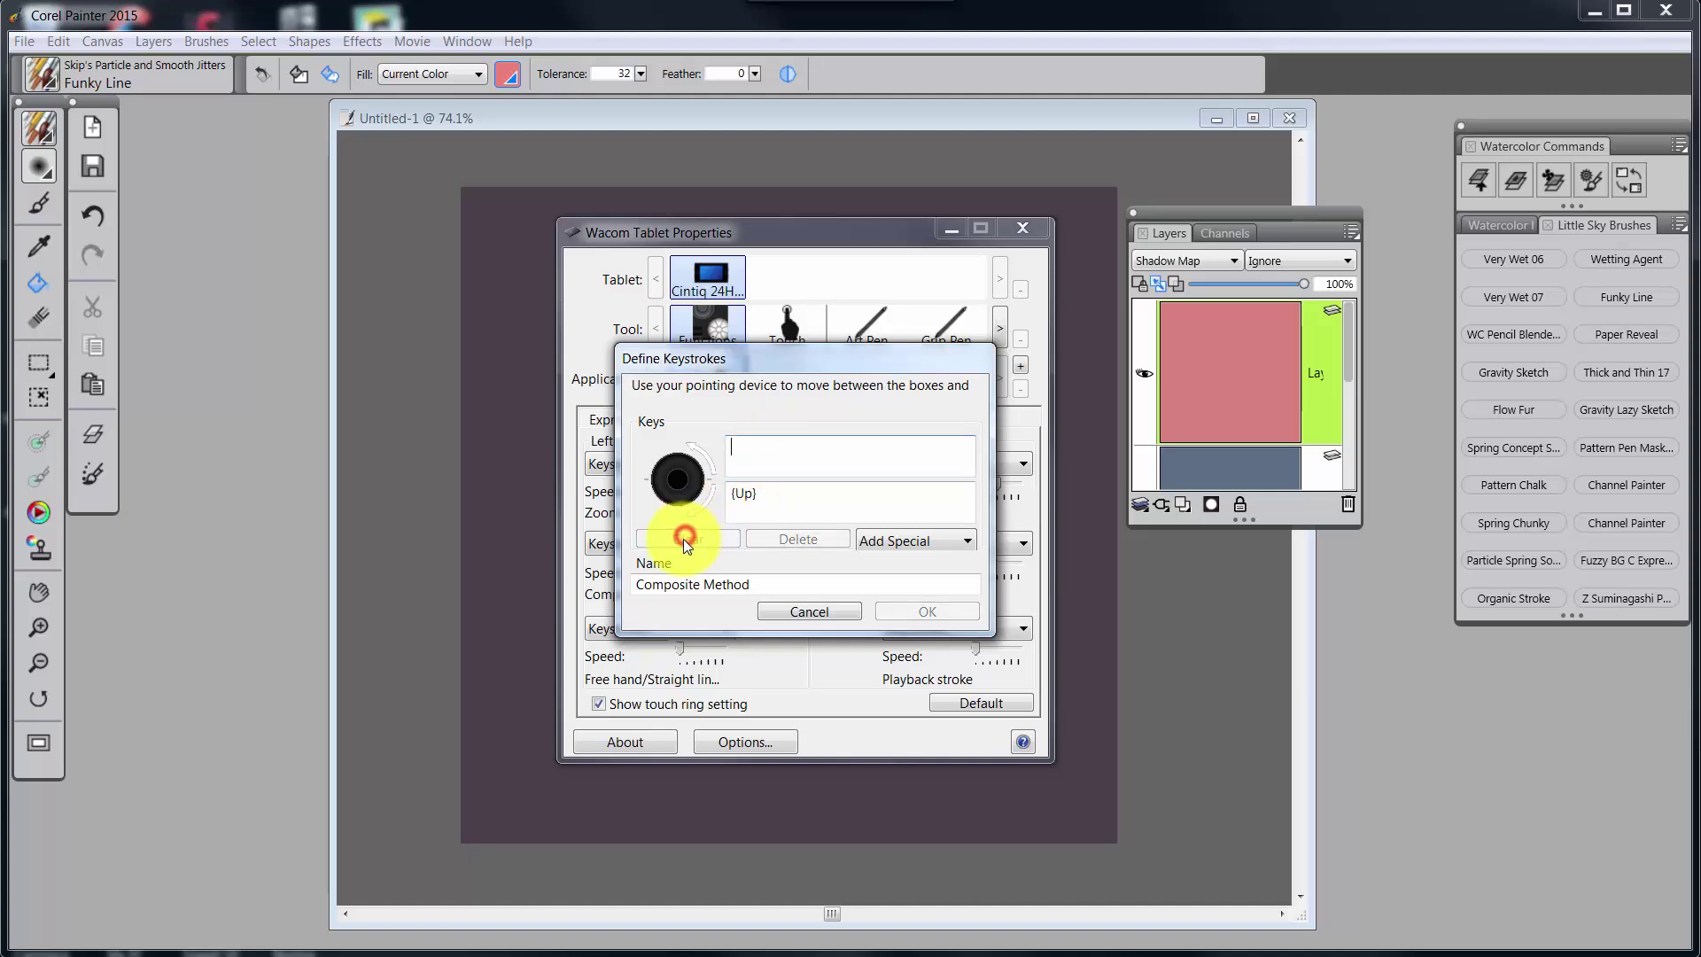
pyautogui.press('Down')
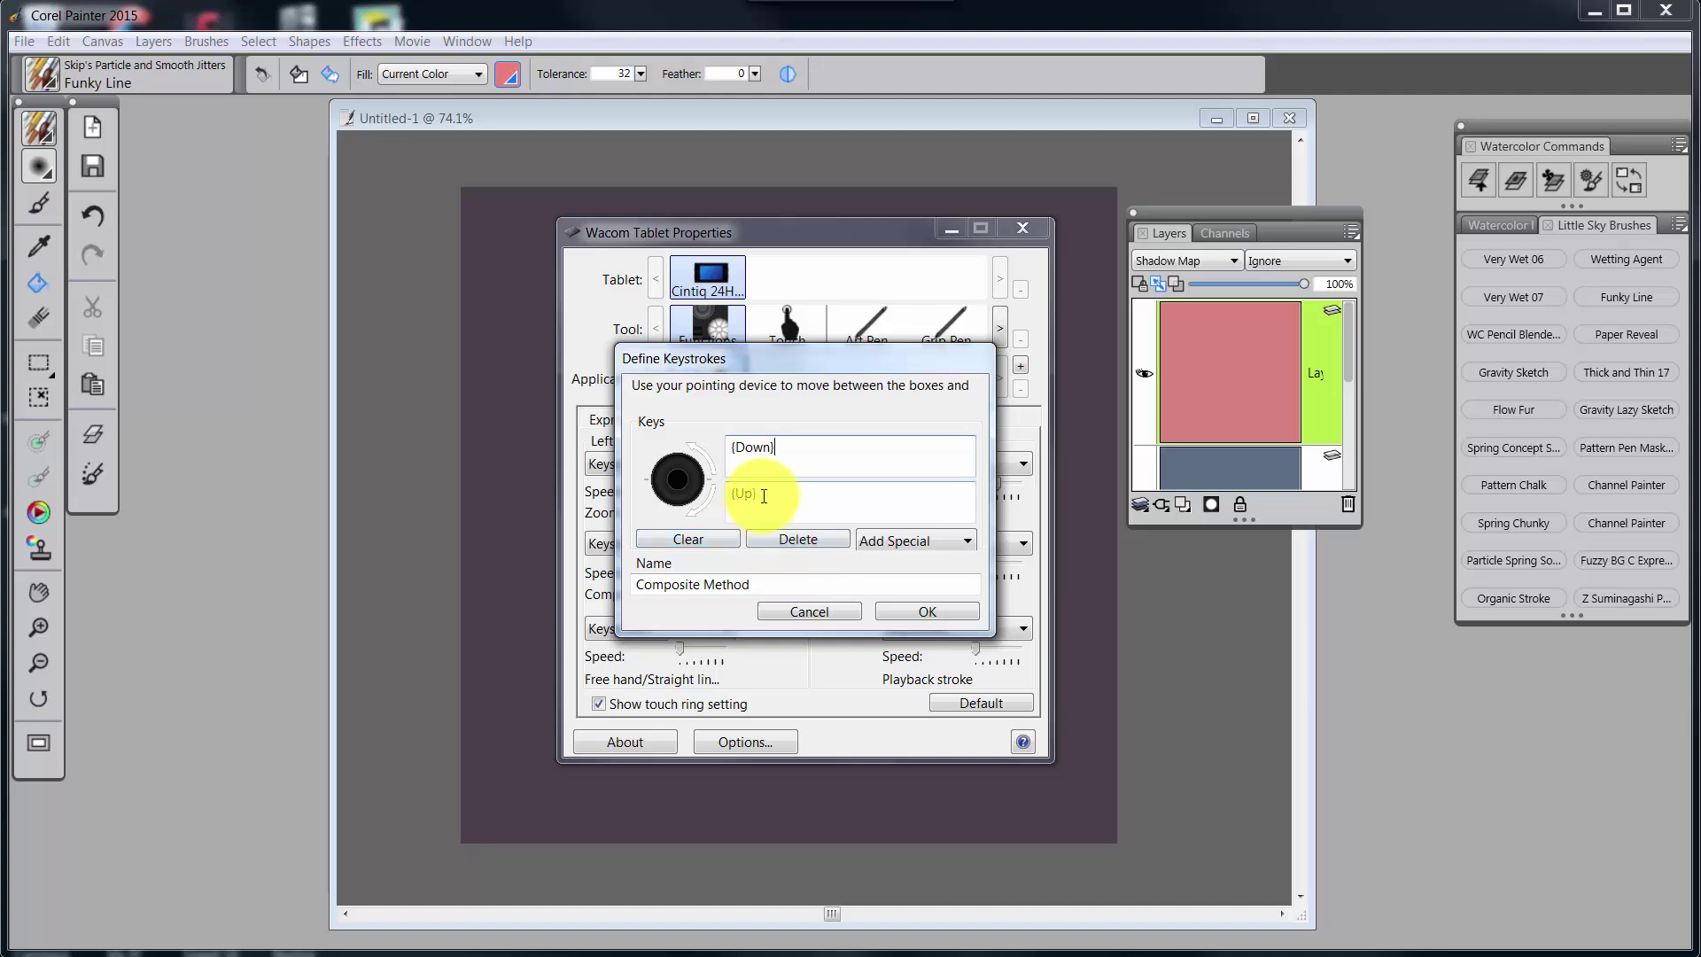
pyautogui.click(699, 539)
pyautogui.press('Up')
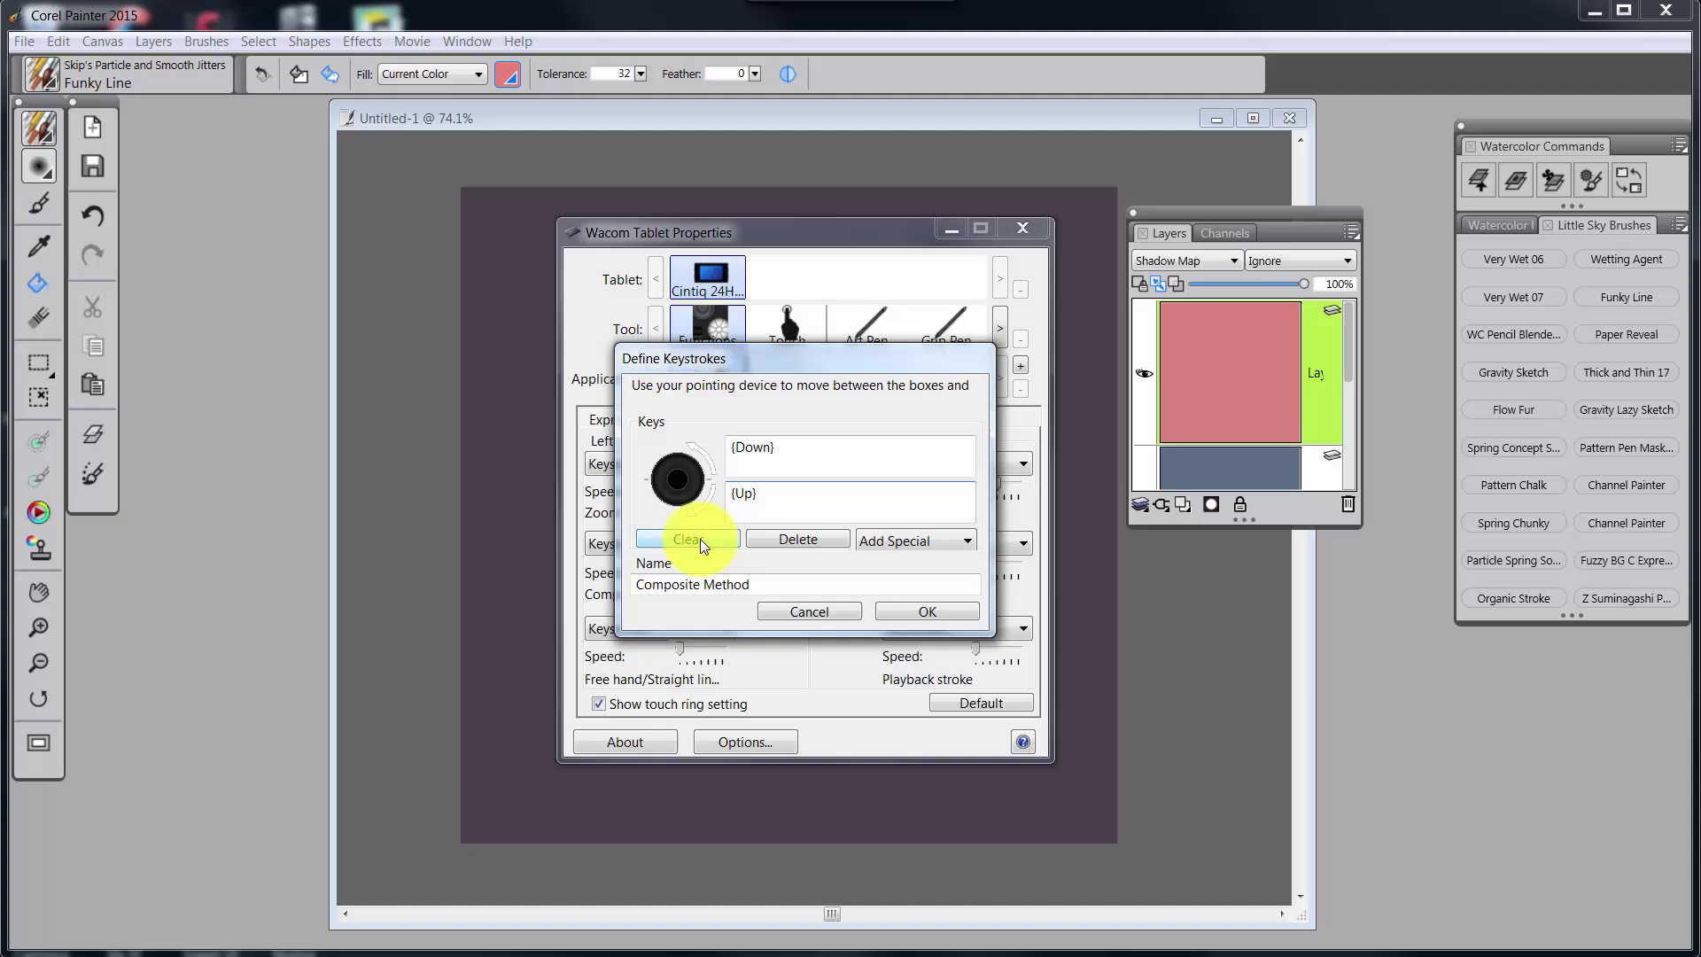
pyautogui.click(776, 494)
pyautogui.click(748, 448)
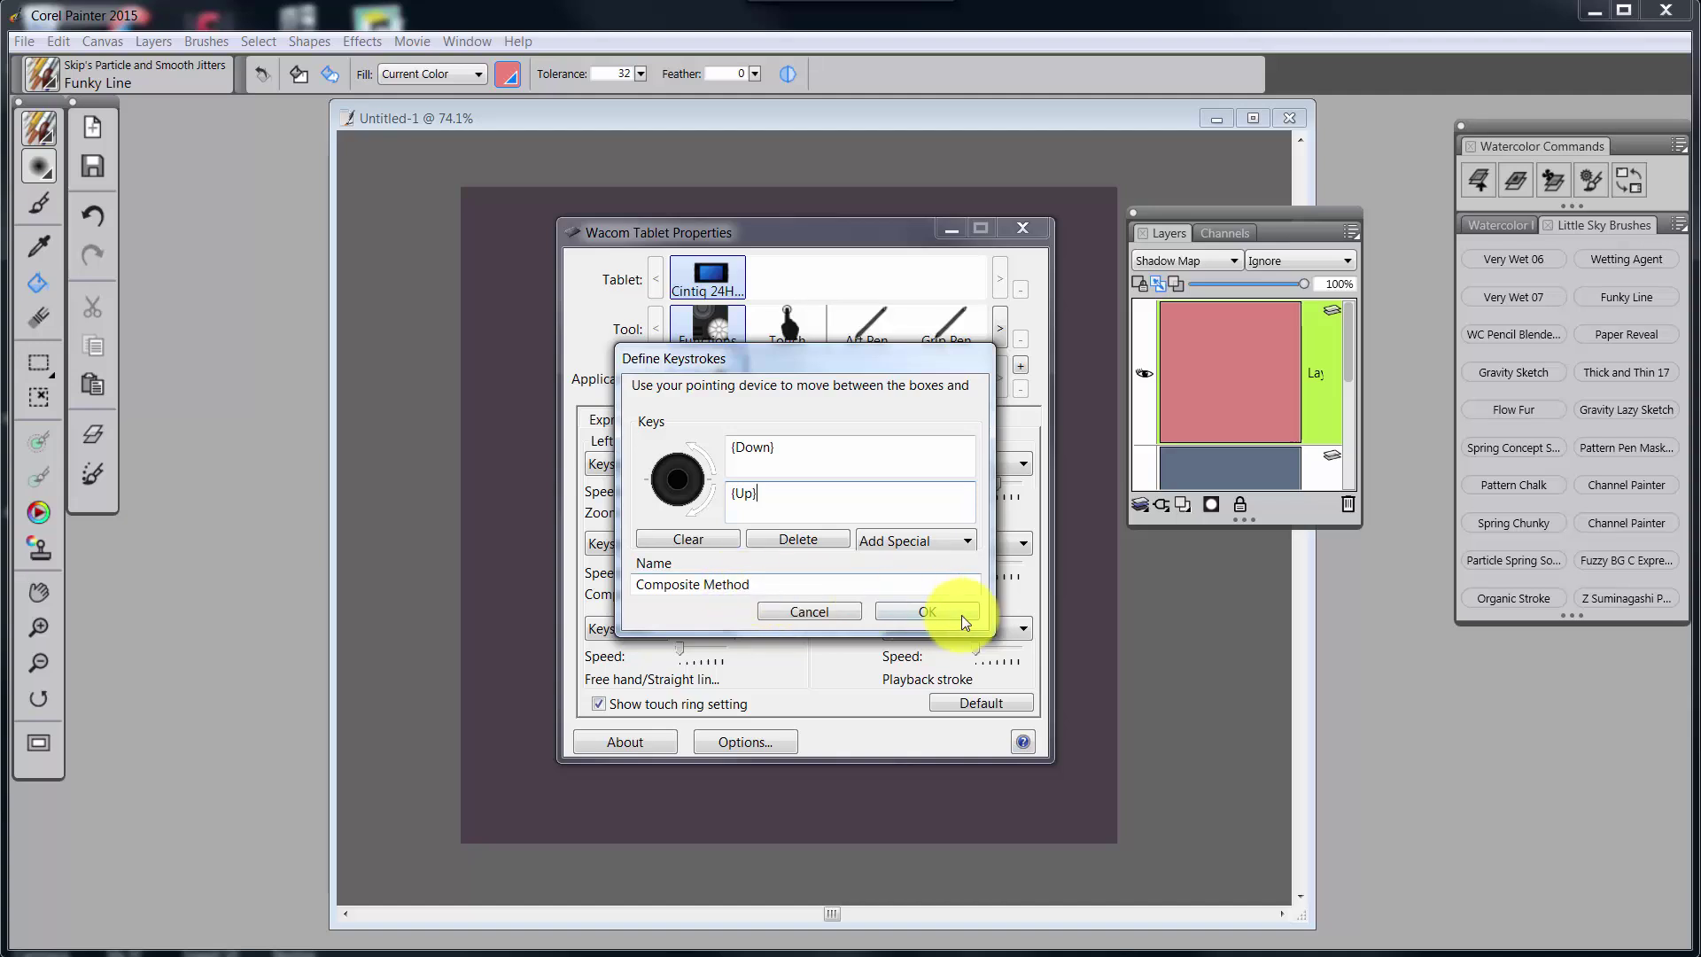
pyautogui.click(928, 612)
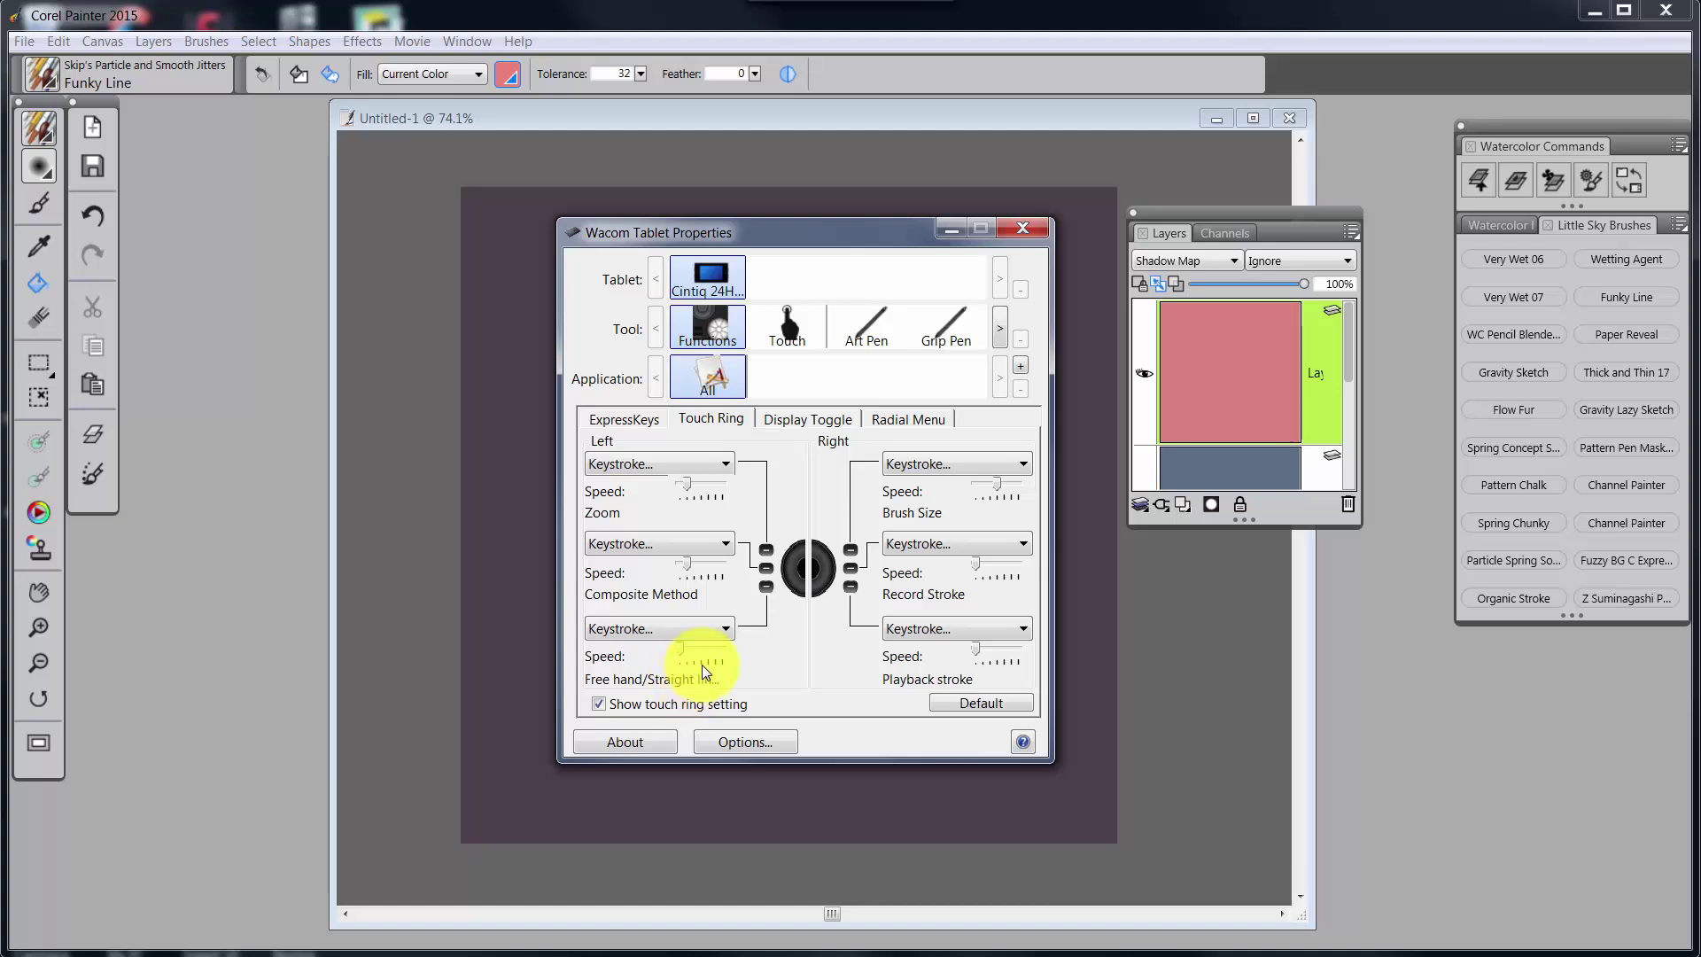
# Step: Minimize the tablet dialog, add a new layer, select the Brush tool and enable Record Stroke
pyautogui.click(948, 231)
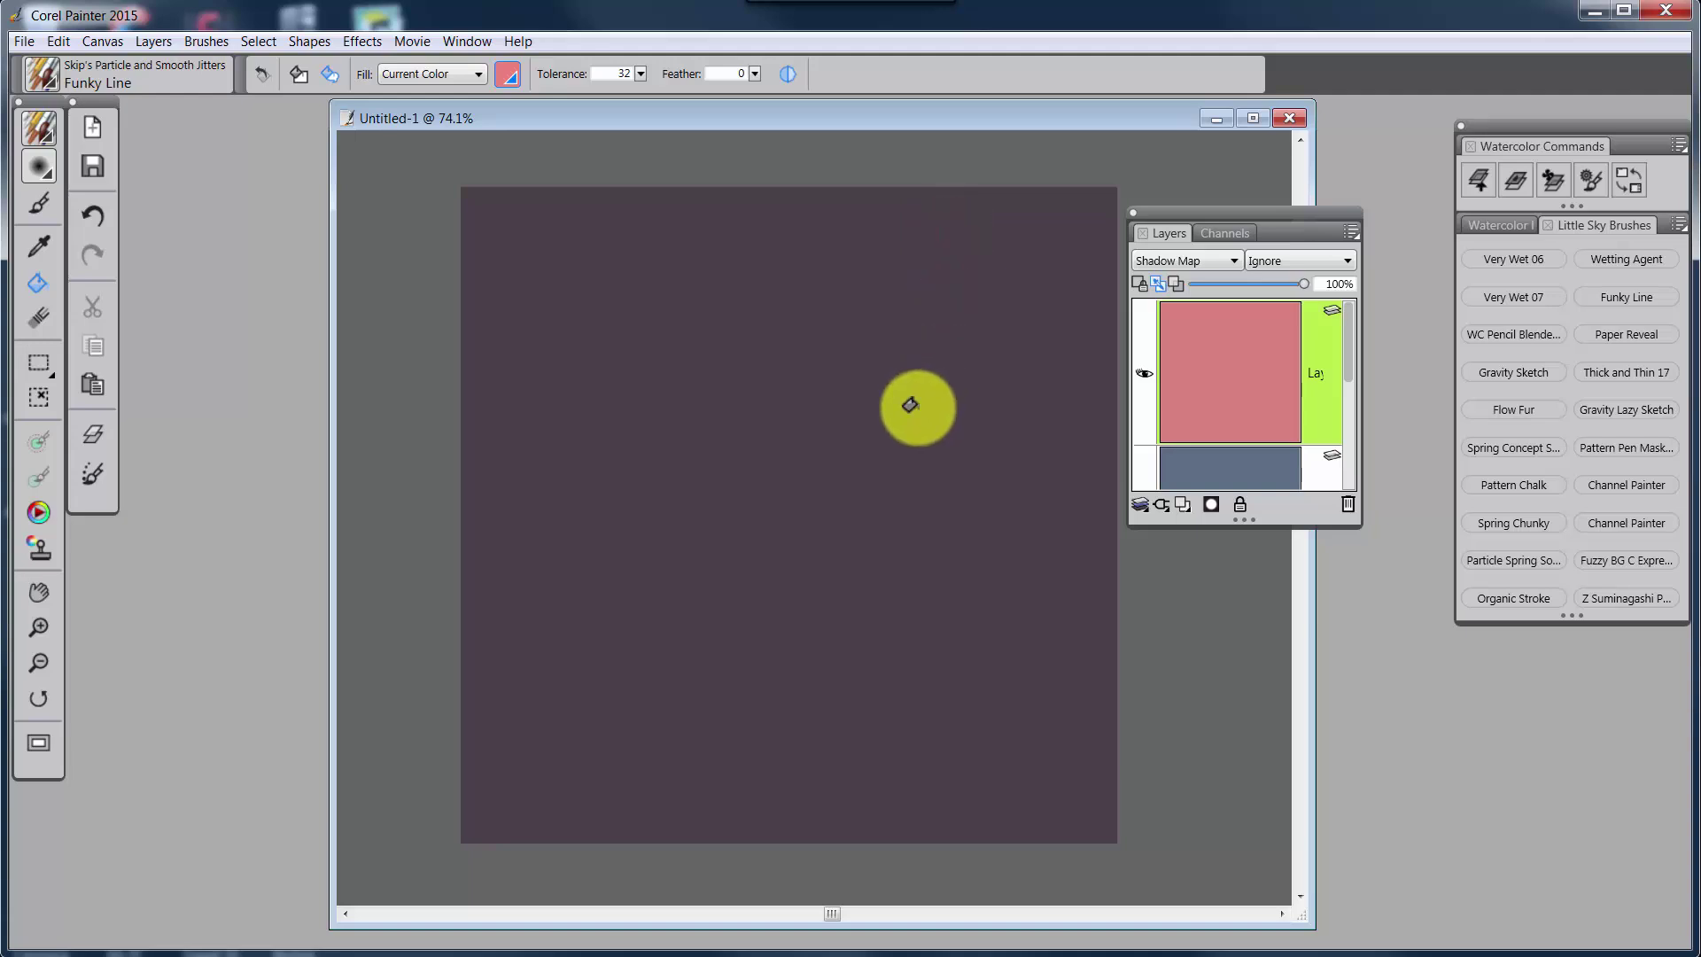
pyautogui.click(1180, 504)
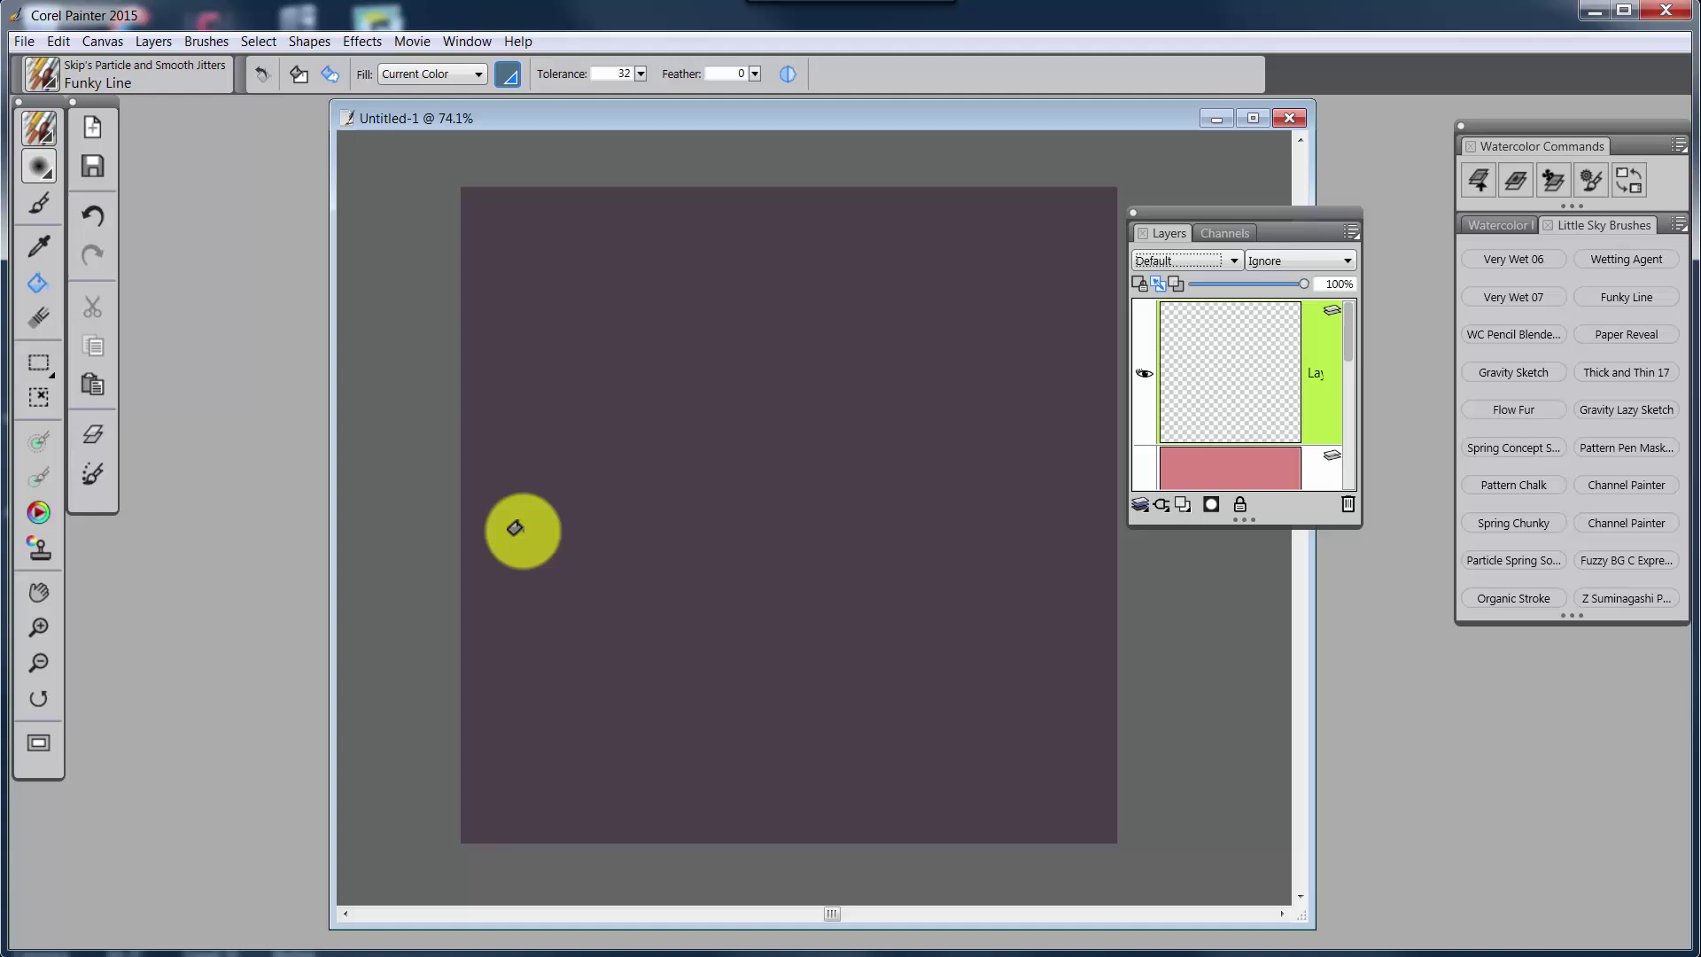
pyautogui.click(40, 204)
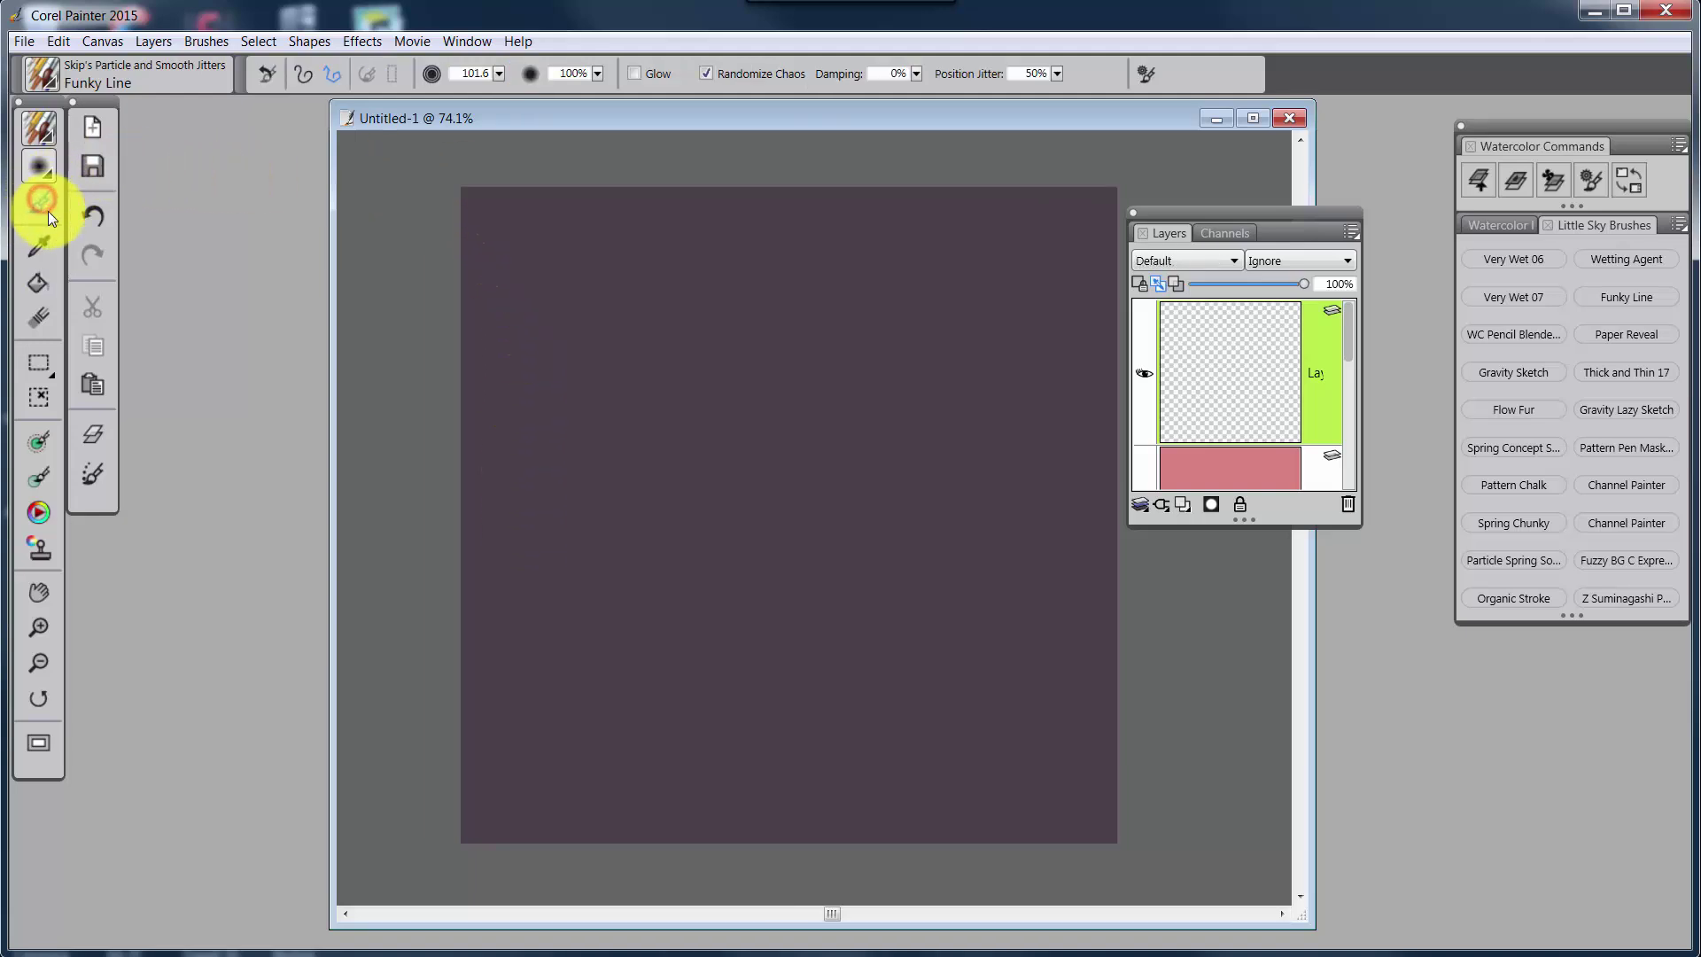
pyautogui.click(304, 72)
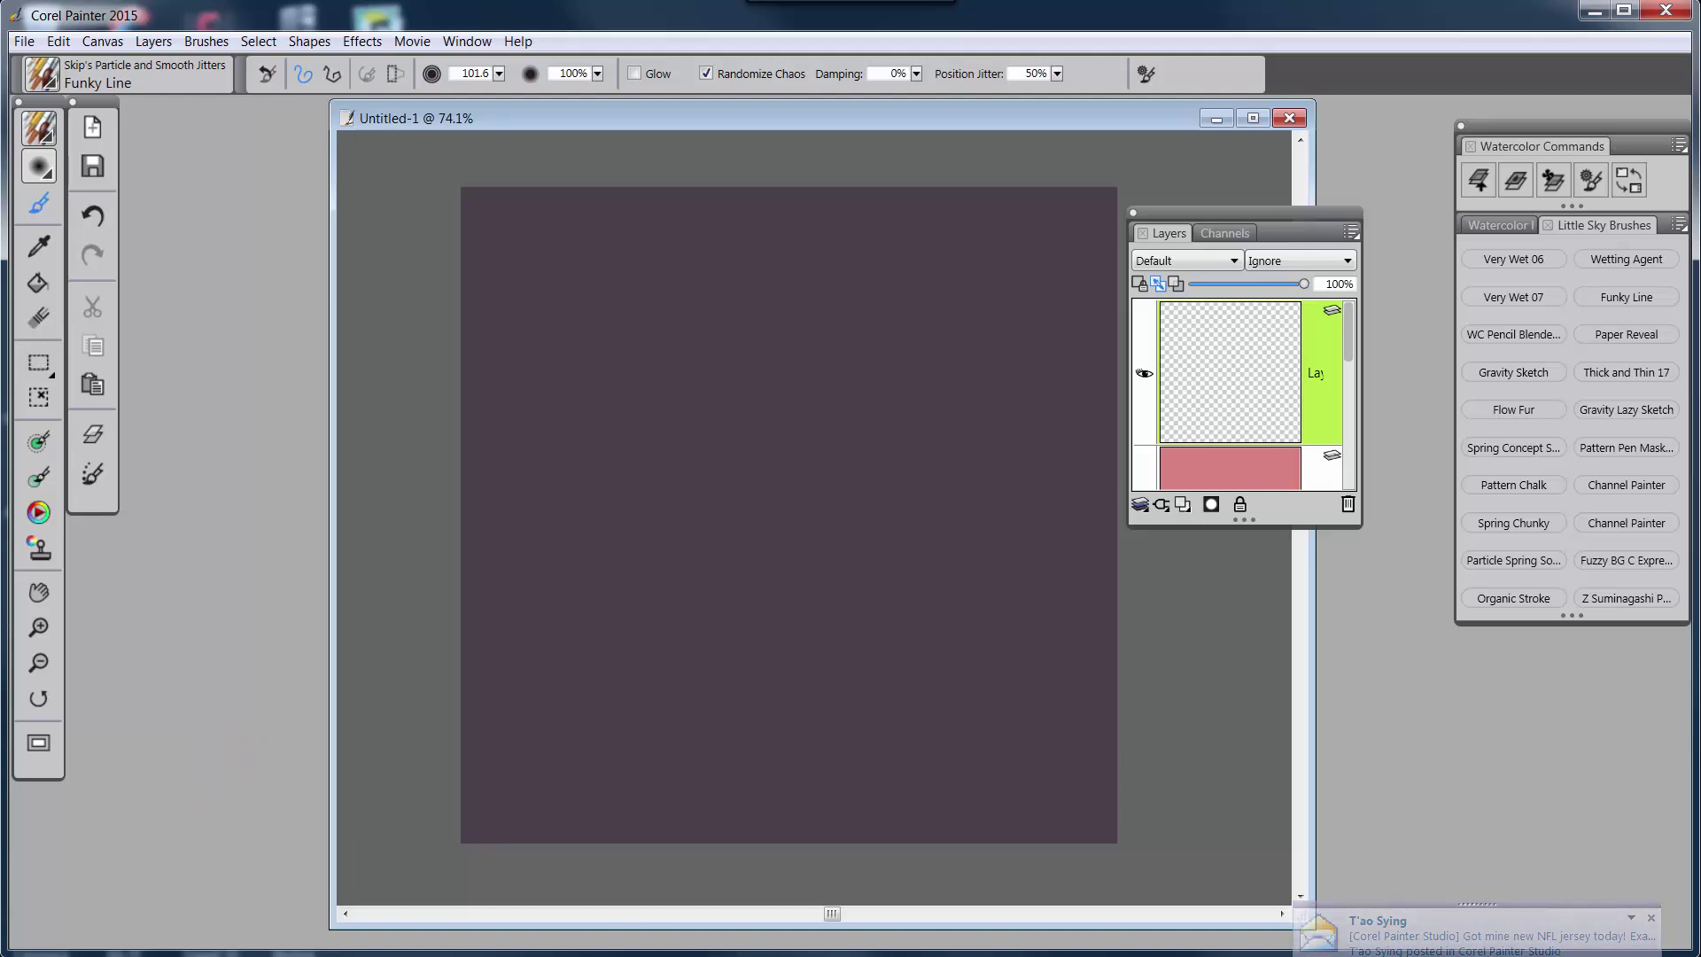
pyautogui.rightClick(465, 954)
pyautogui.press('Escape')
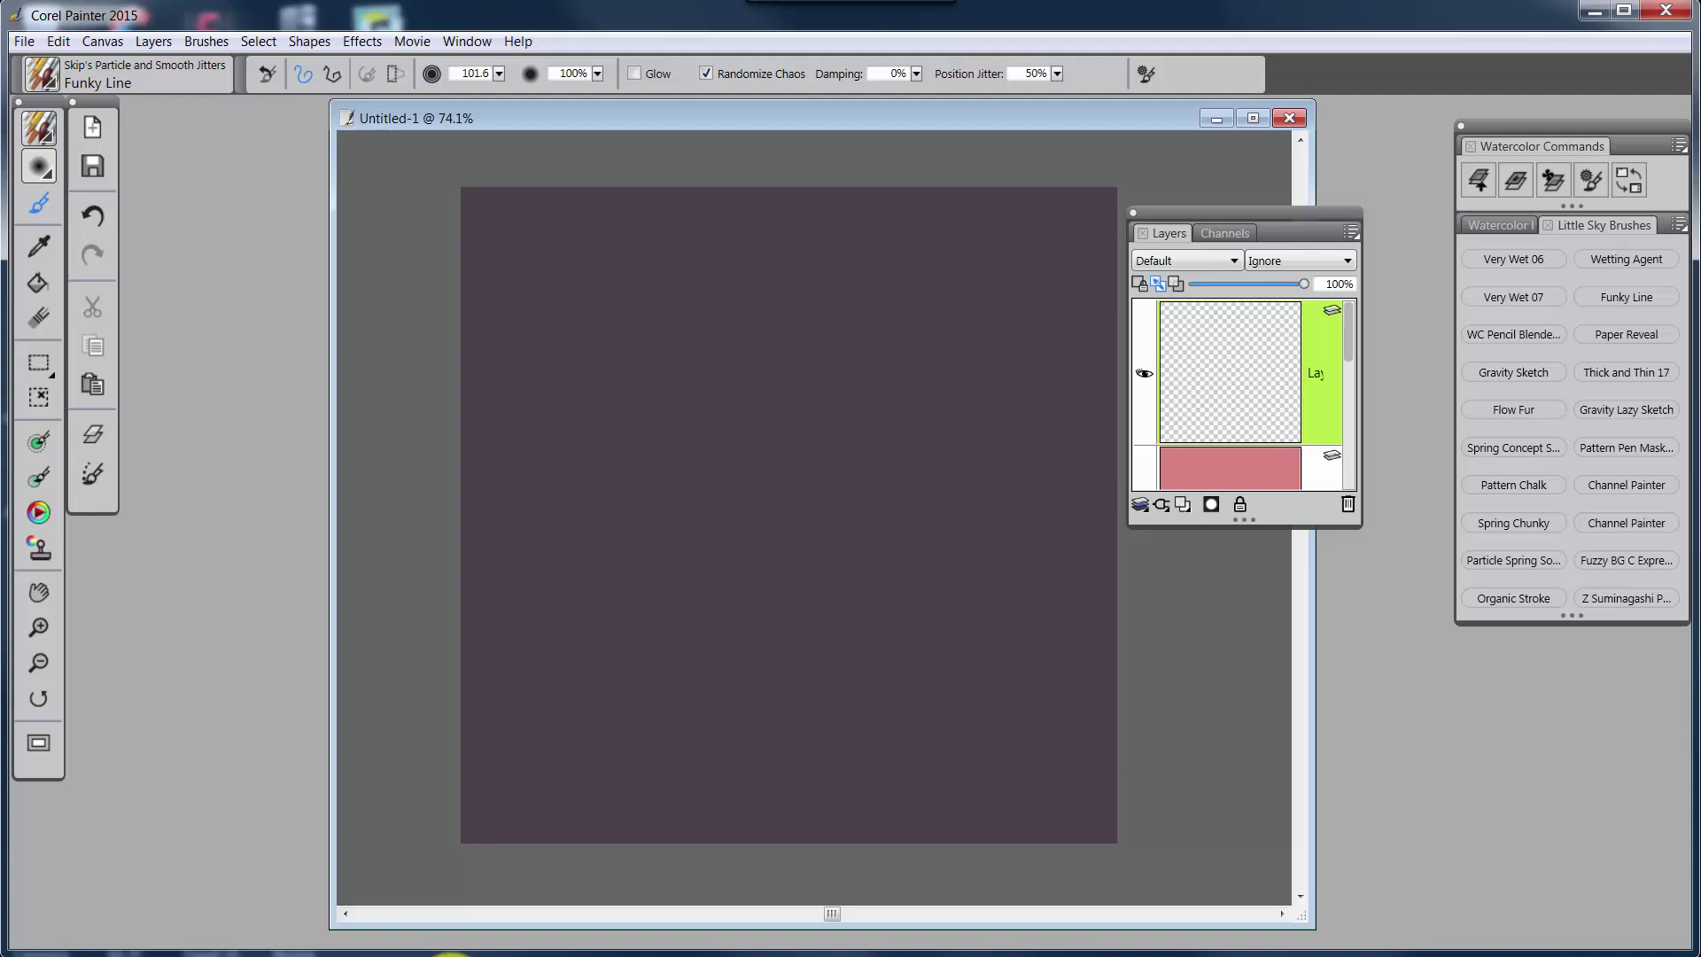
# Step: Paint blue Funky Line strokes across the layer, resetting the brush to size 10.5 for thinner ones
pyautogui.moveTo(553, 689)
pyautogui.mouseDown()
pyautogui.moveTo(569, 501)
pyautogui.moveTo(806, 344)
pyautogui.moveTo(717, 489)
pyautogui.moveTo(908, 505)
pyautogui.mouseUp()
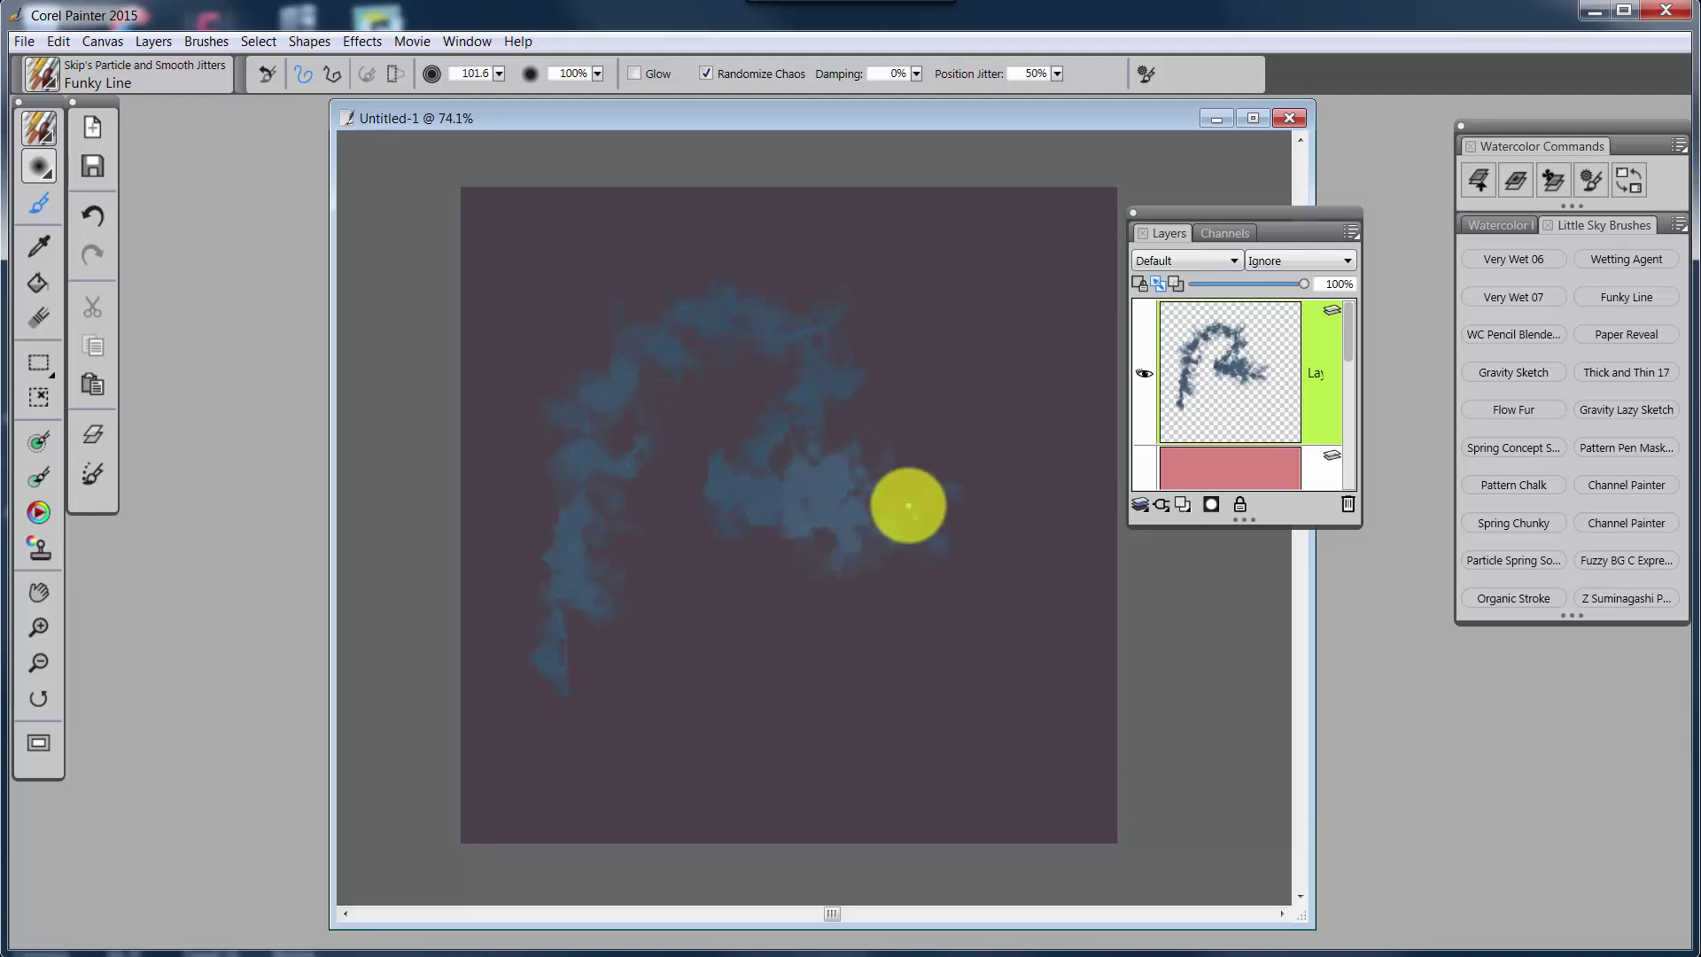
pyautogui.click(274, 72)
pyautogui.moveTo(691, 687)
pyautogui.mouseDown()
pyautogui.moveTo(801, 589)
pyautogui.moveTo(809, 646)
pyautogui.moveTo(961, 704)
pyautogui.mouseUp()
pyautogui.moveTo(983, 638); pyautogui.dragTo(1025, 191)
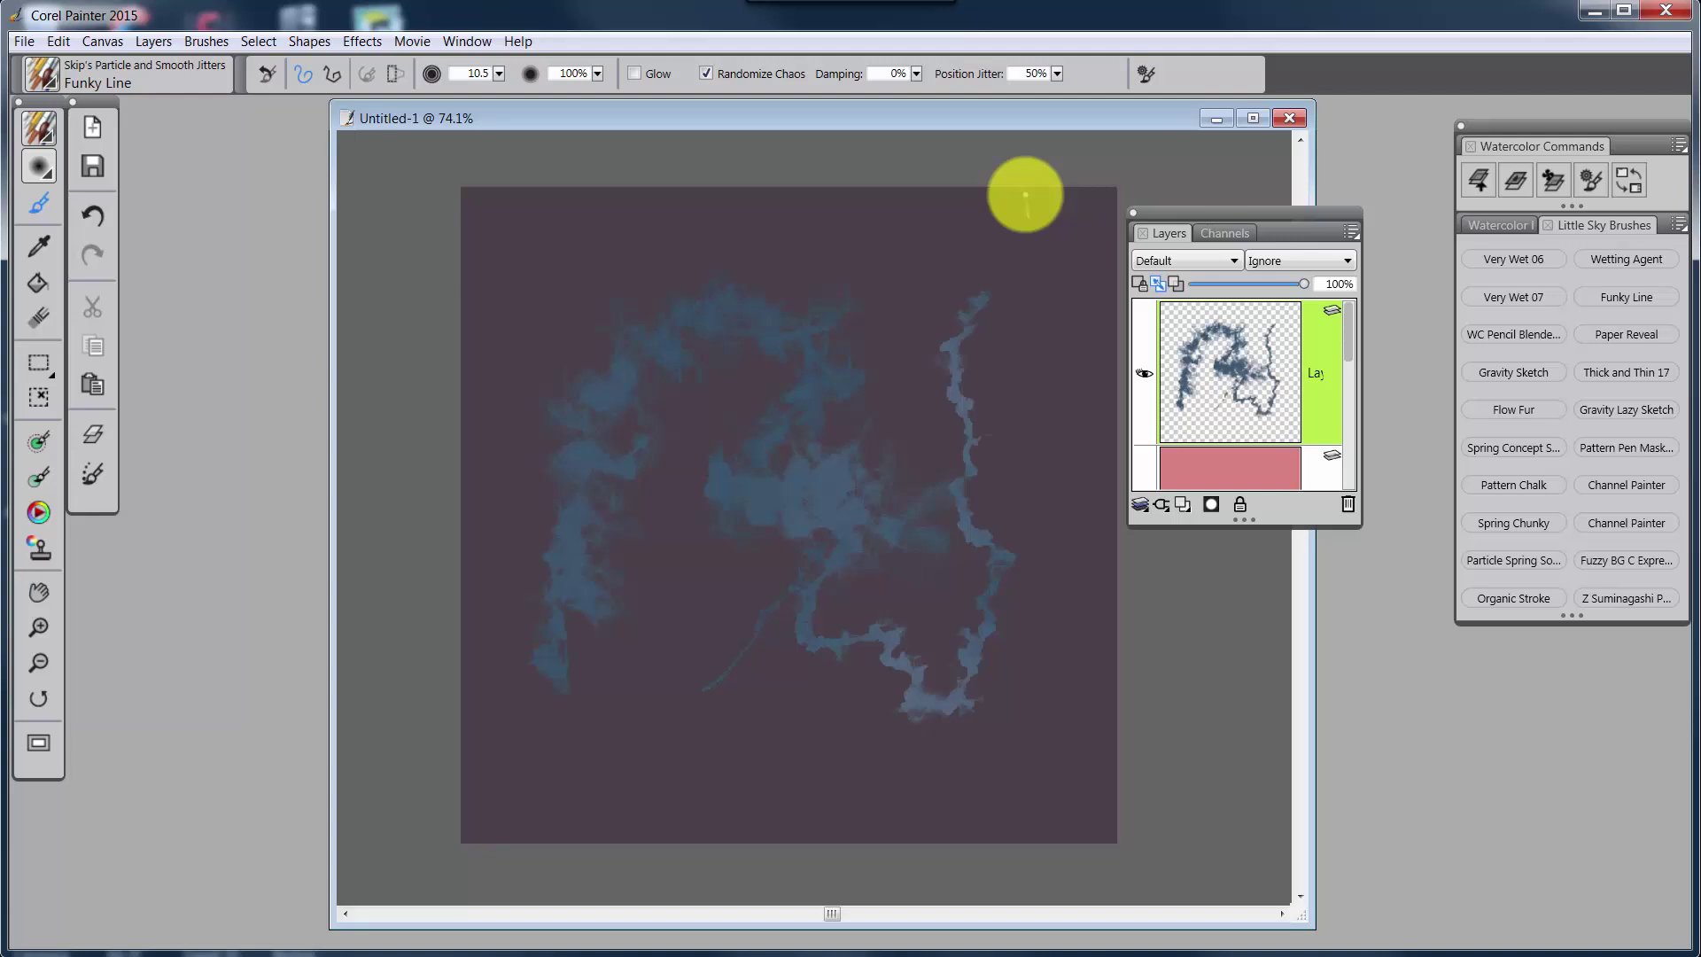
pyautogui.click(333, 74)
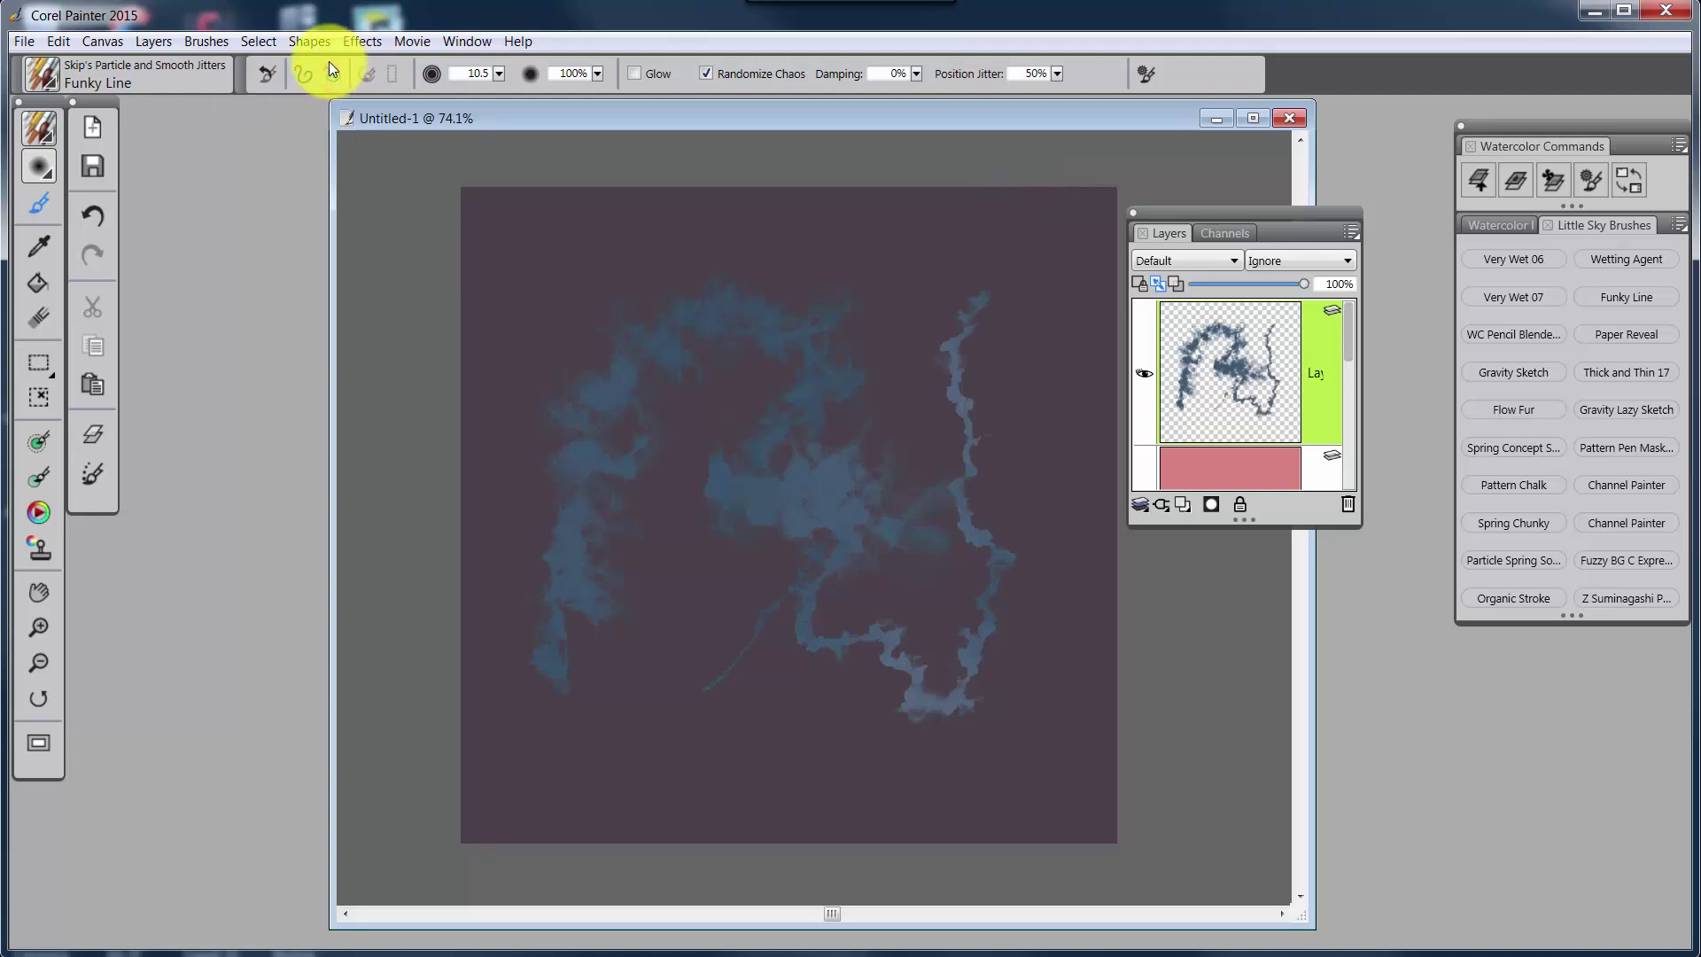
pyautogui.moveTo(558, 733); pyautogui.dragTo(633, 766)
pyautogui.click(893, 287)
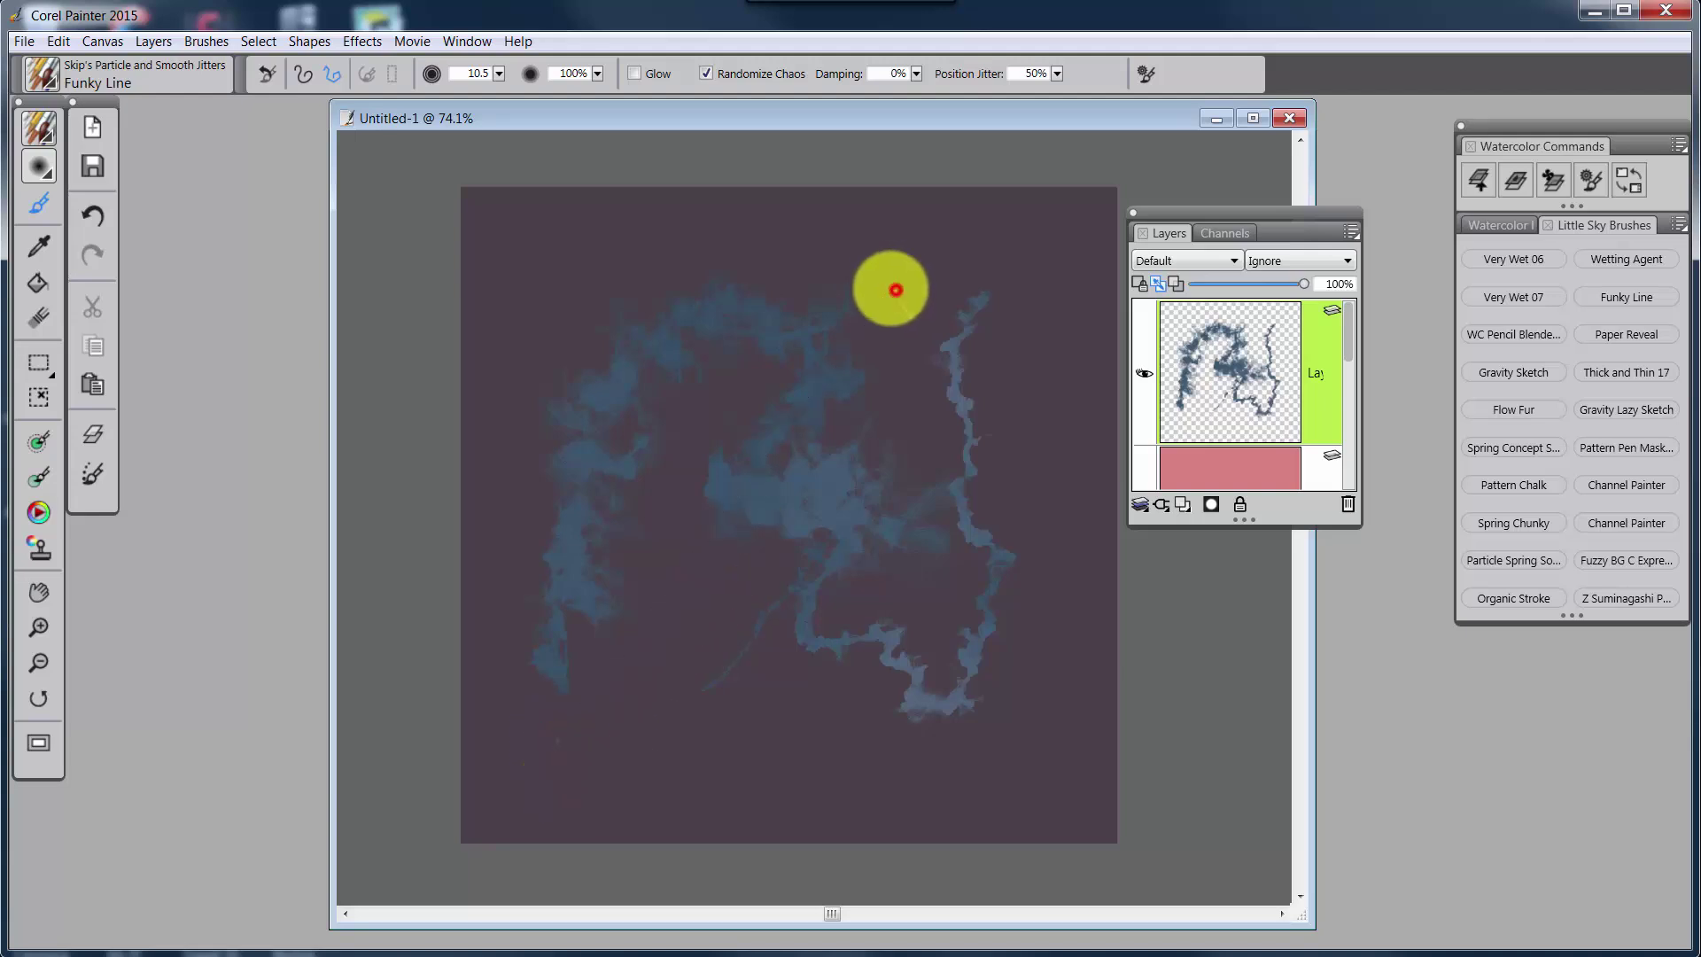
pyautogui.moveTo(926, 585)
pyautogui.mouseDown()
pyautogui.moveTo(934, 676)
pyautogui.moveTo(827, 705)
pyautogui.mouseUp()
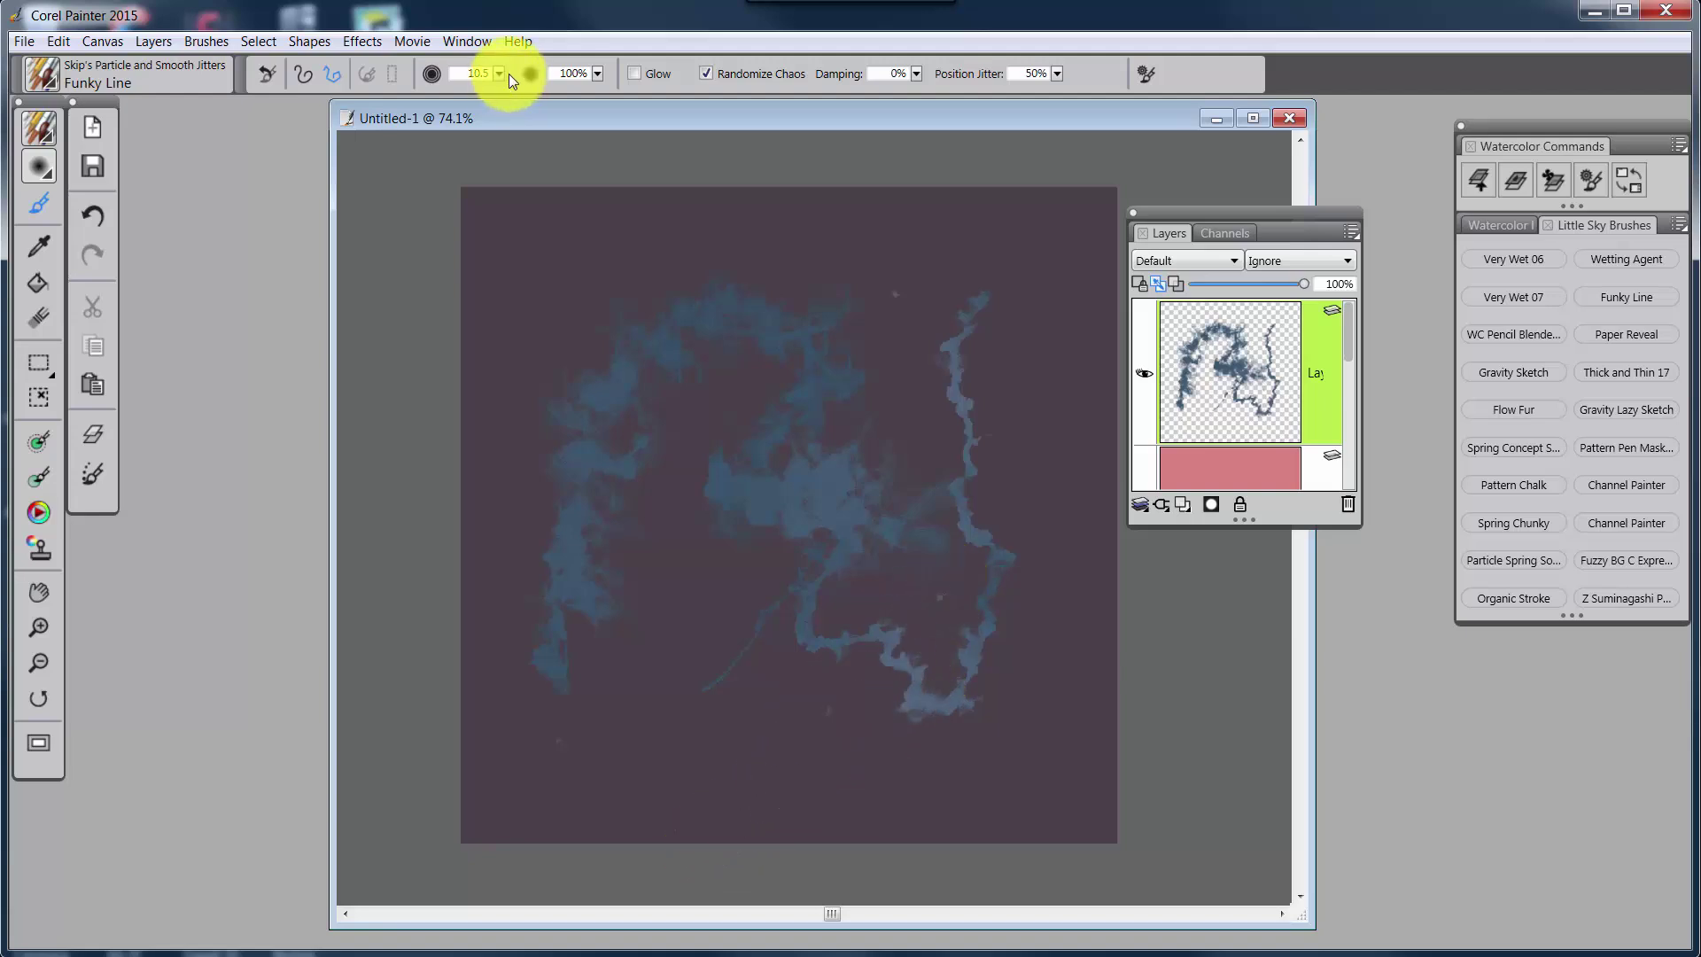
# Step: Raise the brush size to 26.5, then 144.4, painting faint particle strokes at each size
pyautogui.moveTo(507, 75); pyautogui.dragTo(522, 79)
pyautogui.moveTo(535, 343); pyautogui.dragTo(549, 322)
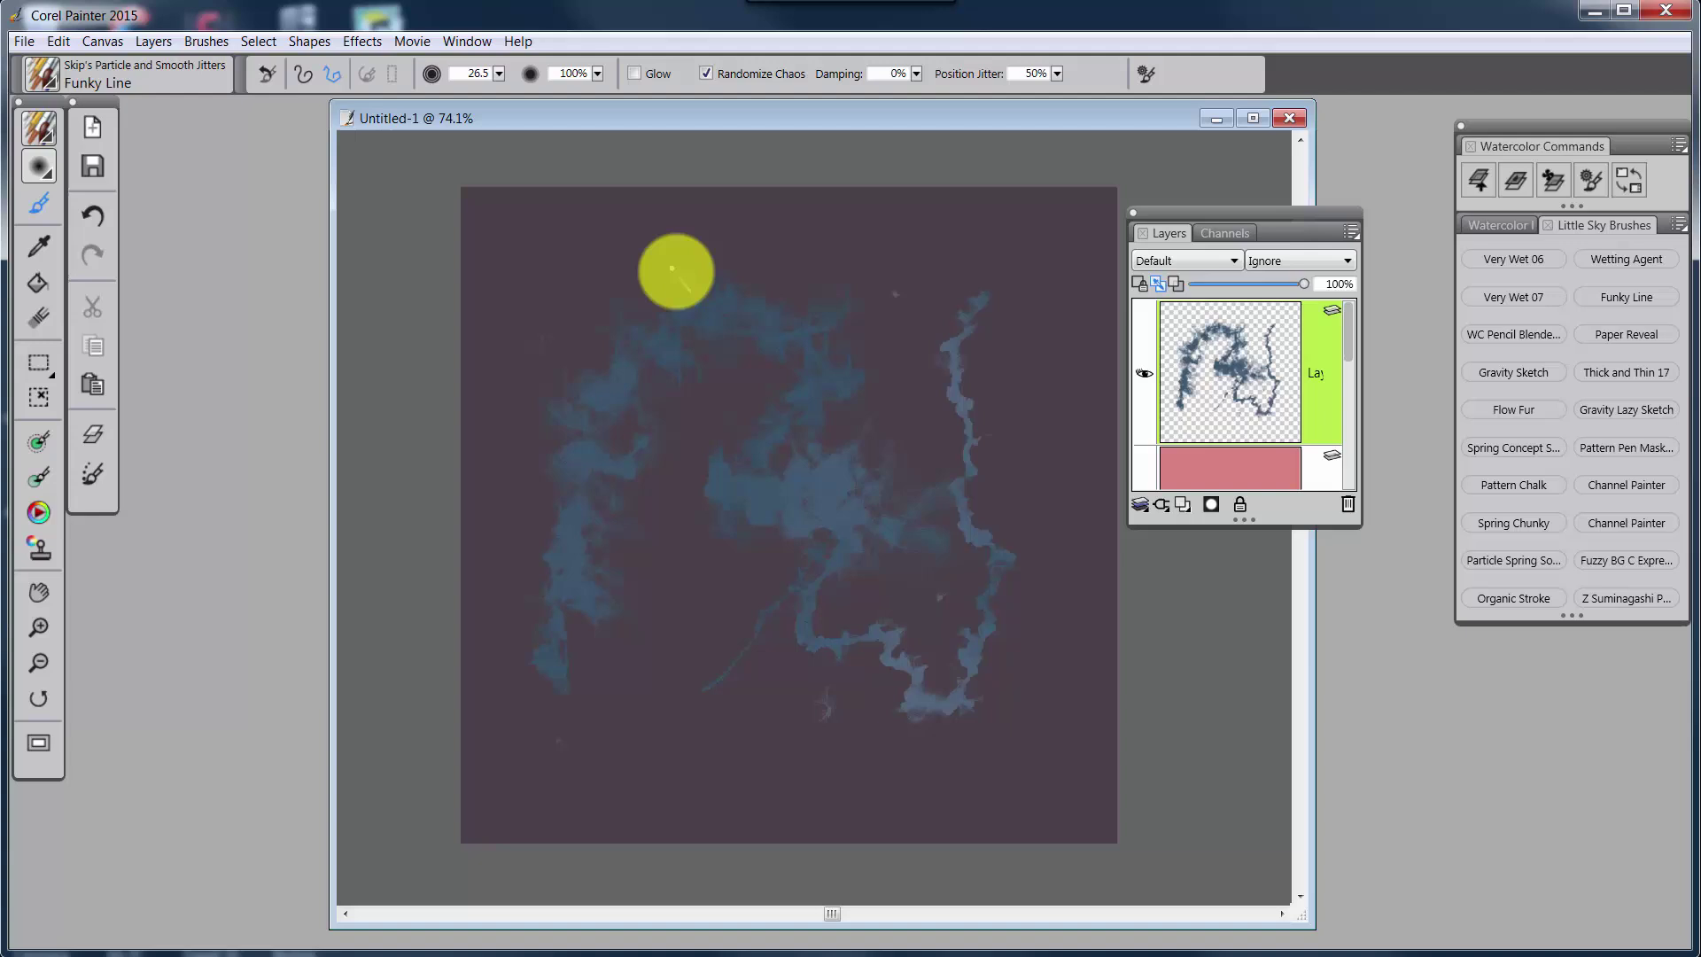
pyautogui.moveTo(687, 265)
pyautogui.mouseDown()
pyautogui.moveTo(814, 256)
pyautogui.moveTo(800, 708)
pyautogui.moveTo(780, 775)
pyautogui.moveTo(941, 747)
pyautogui.moveTo(948, 786)
pyautogui.moveTo(941, 709)
pyautogui.mouseUp()
pyautogui.click(500, 74)
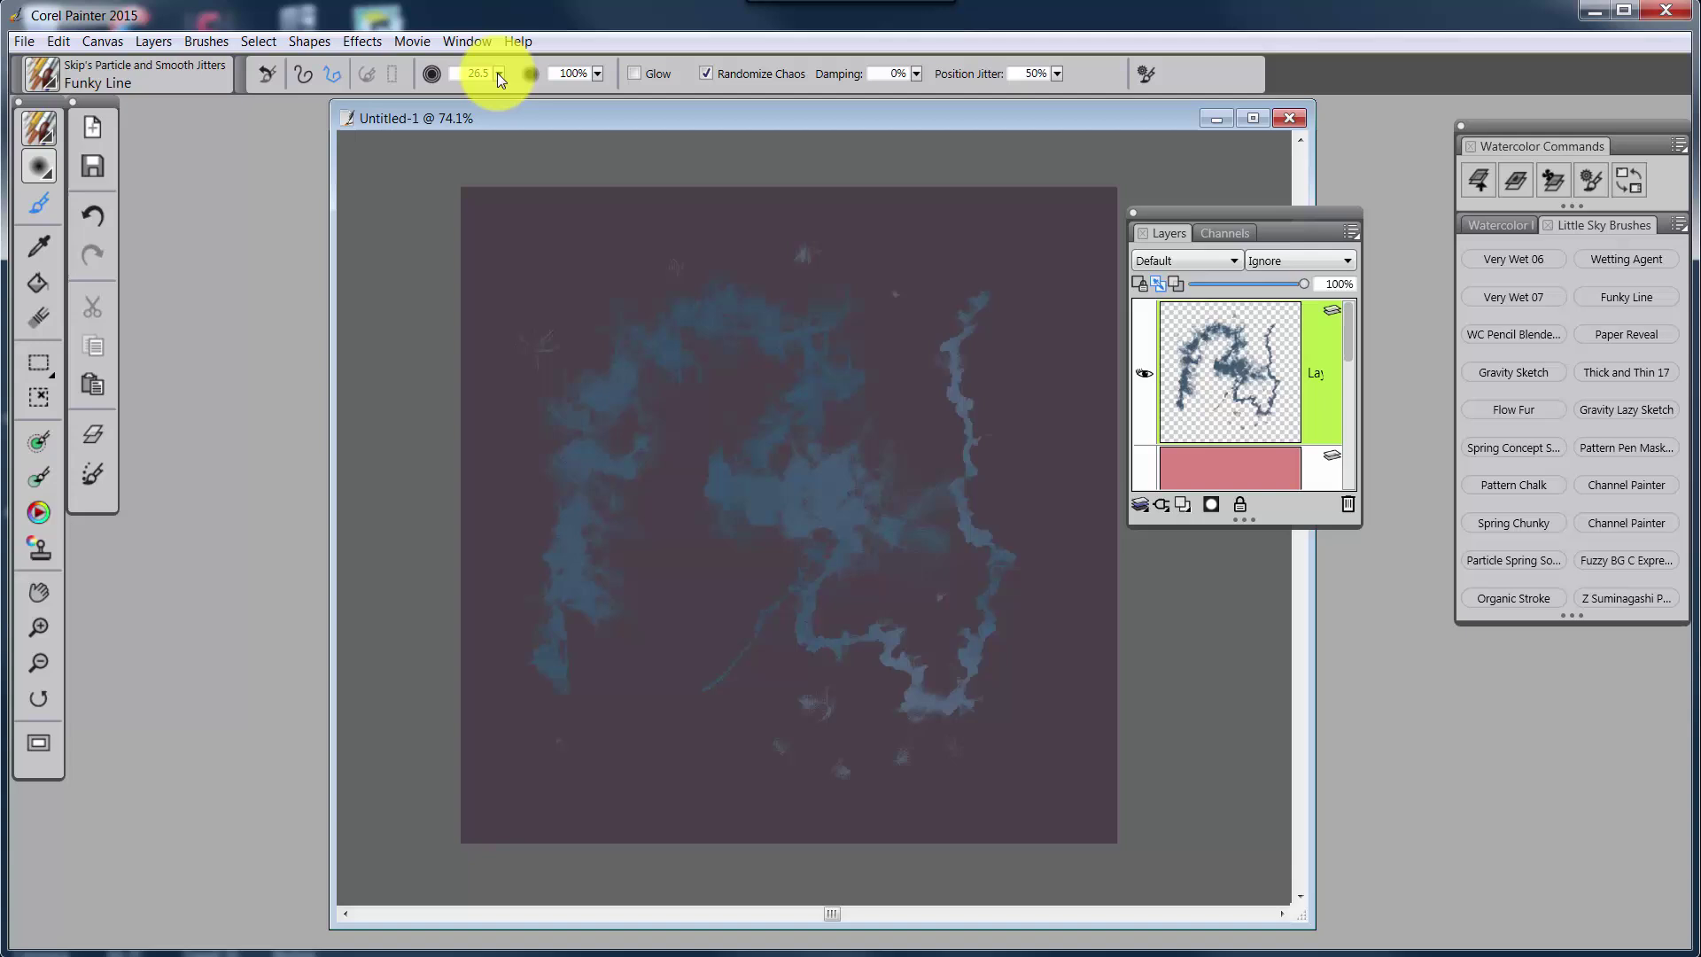
pyautogui.moveTo(497, 72); pyautogui.dragTo(562, 75)
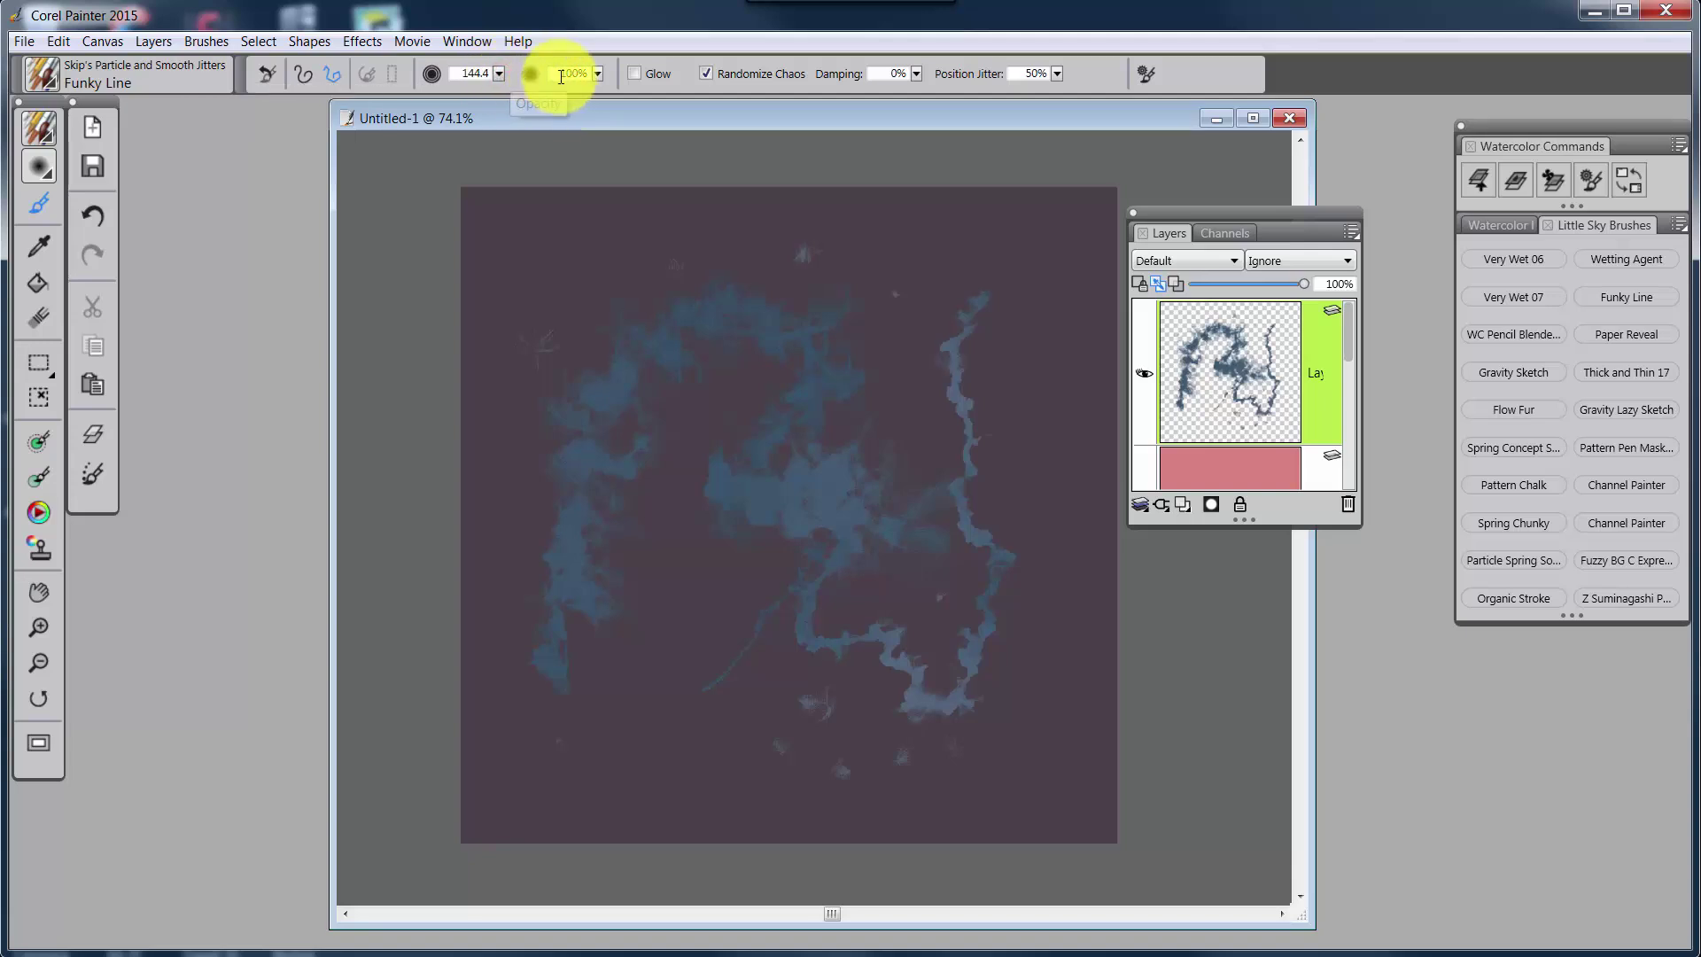
pyautogui.click(676, 561)
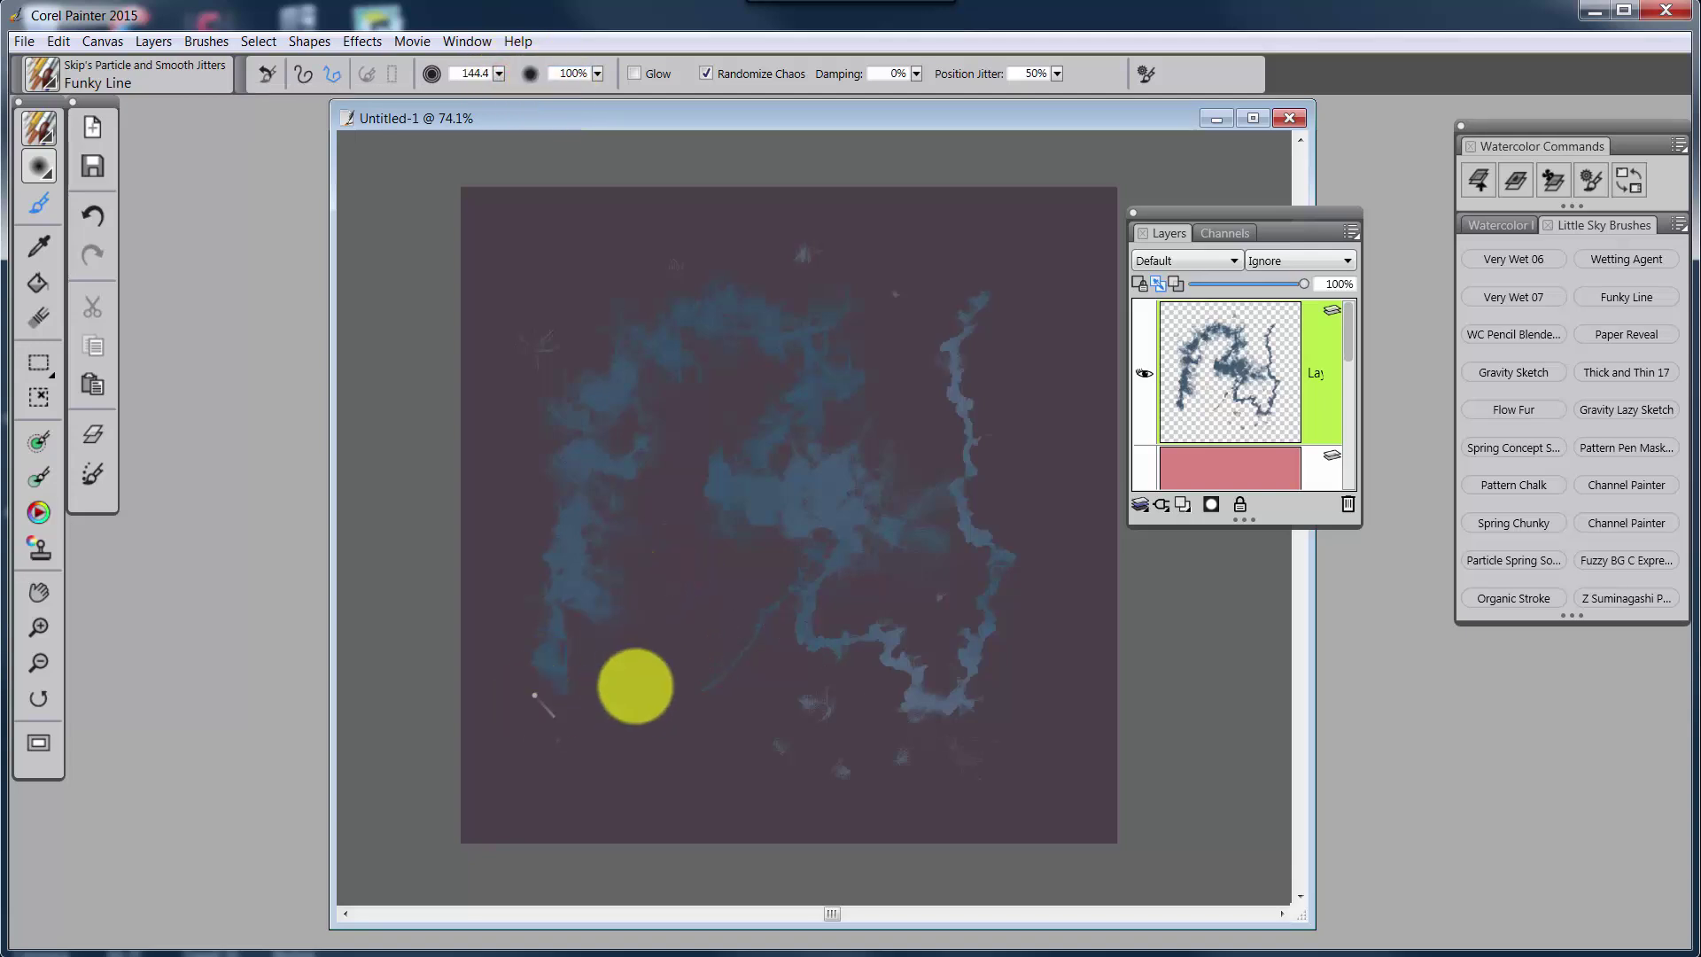
pyautogui.moveTo(635, 687)
pyautogui.mouseDown()
pyautogui.moveTo(699, 726)
pyautogui.moveTo(688, 815)
pyautogui.mouseUp()
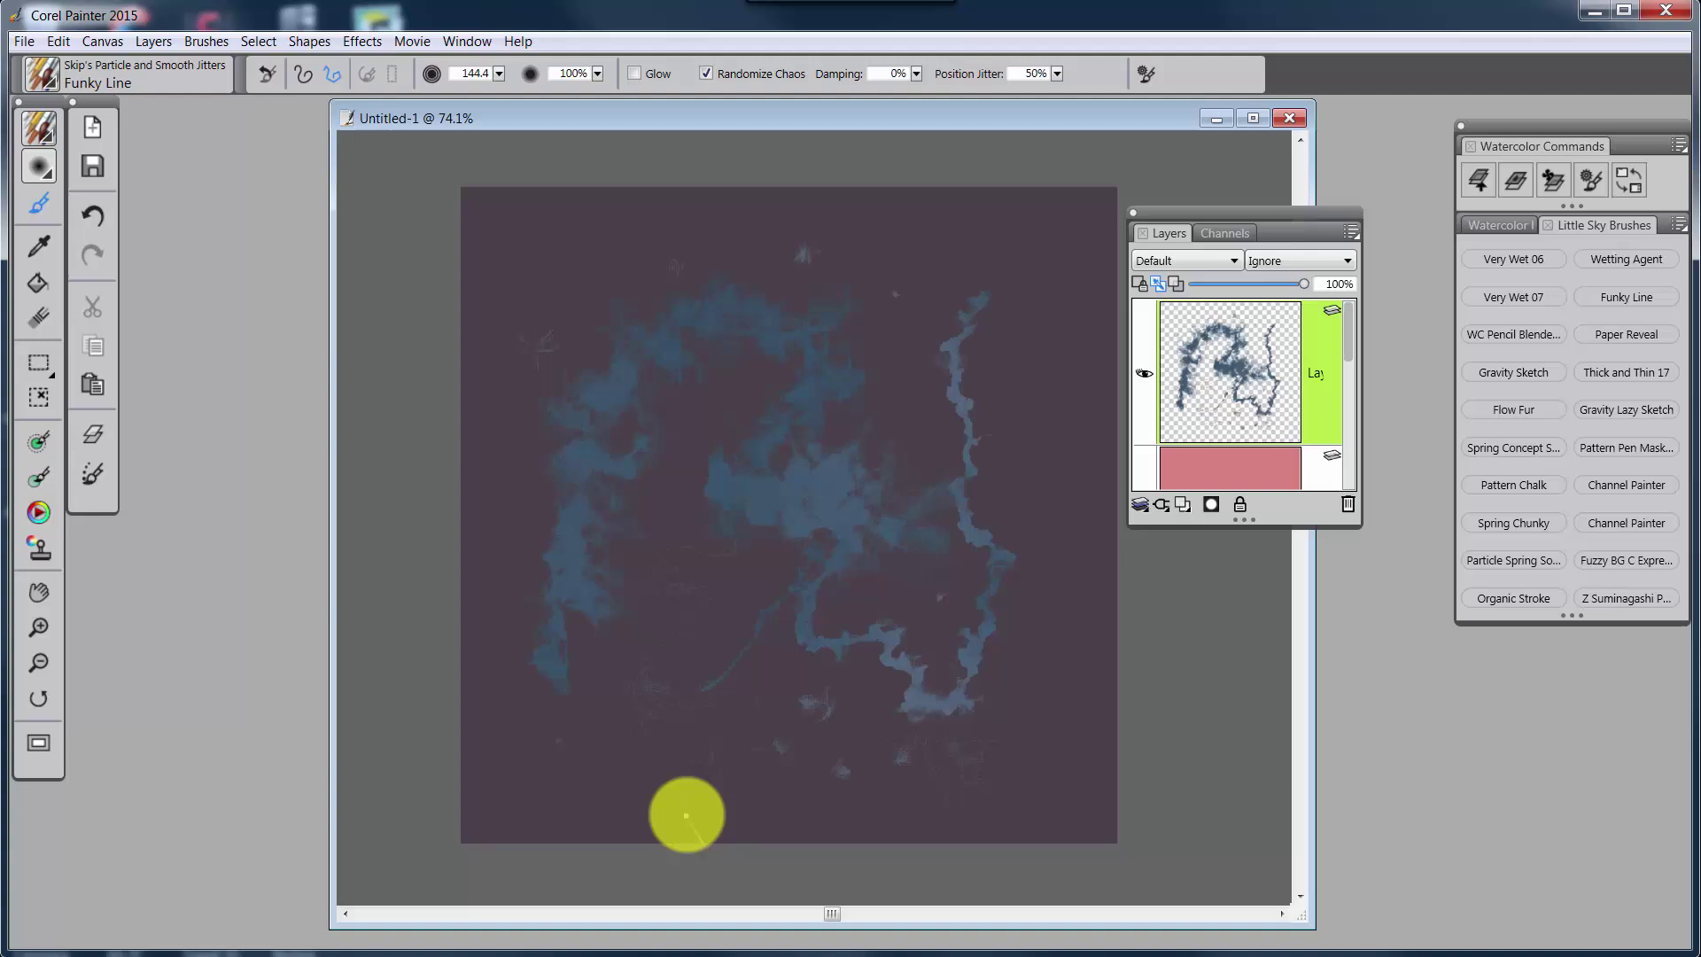
# Step: Switch to a lighter blue and scatter fine particle strokes across the lower right
pyautogui.hotkey('ctrl', '1')
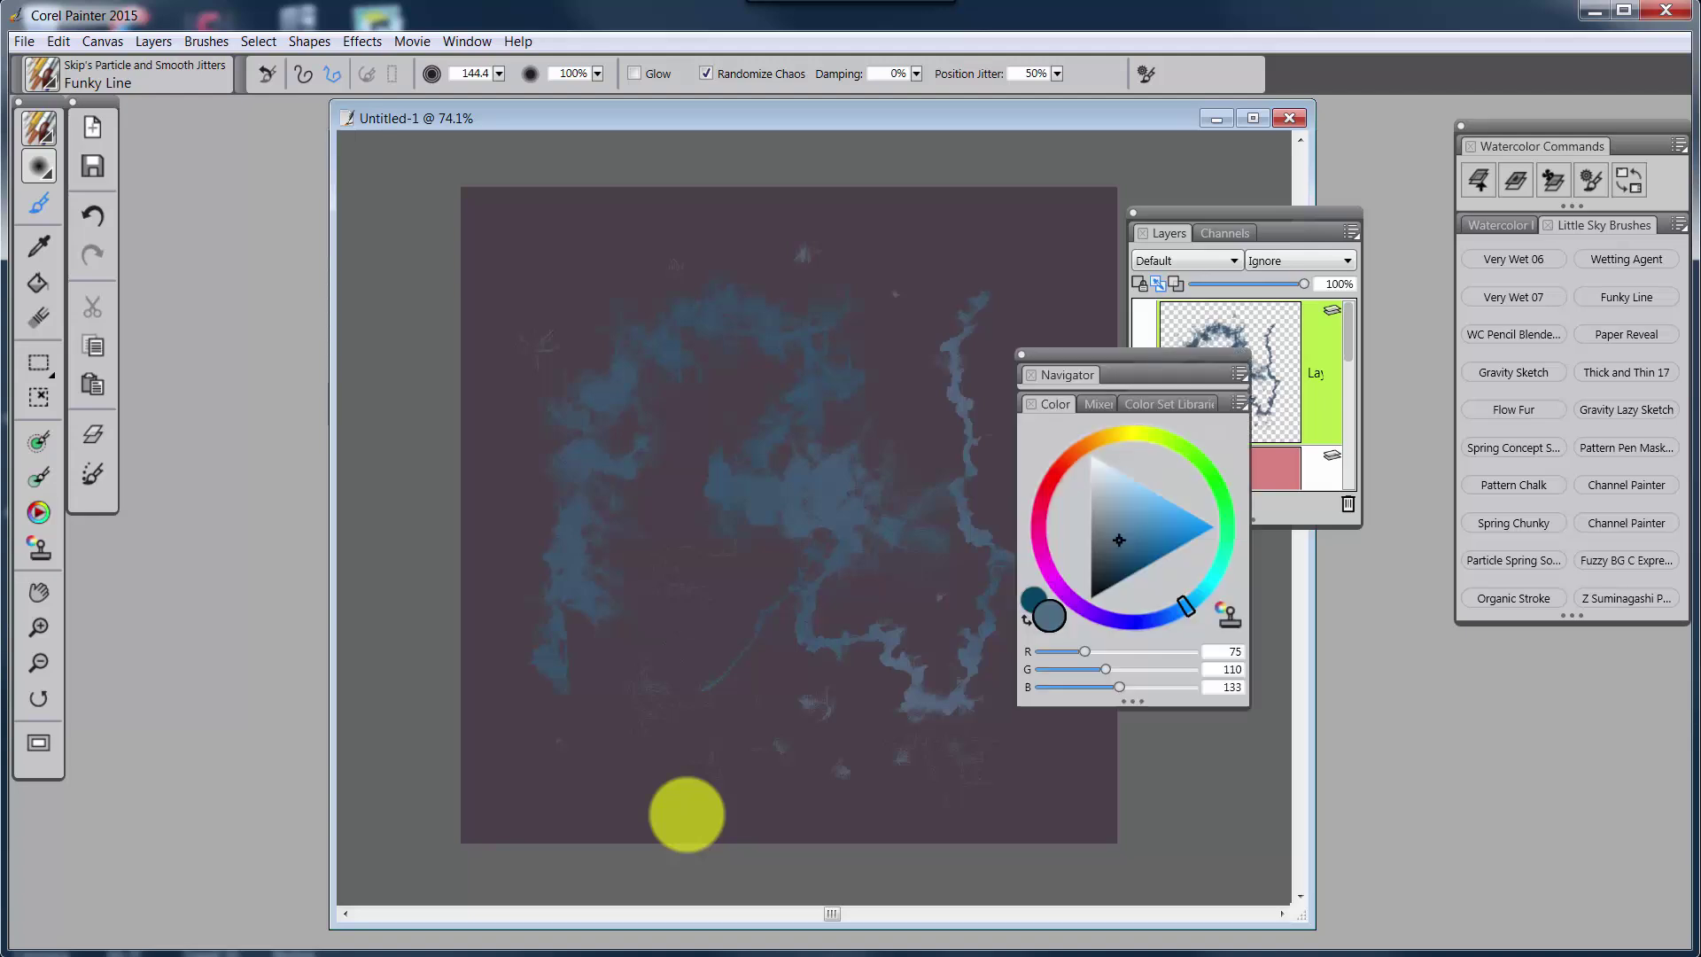
pyautogui.moveTo(1146, 498); pyautogui.dragTo(1137, 436)
pyautogui.hotkey('ctrl', '1')
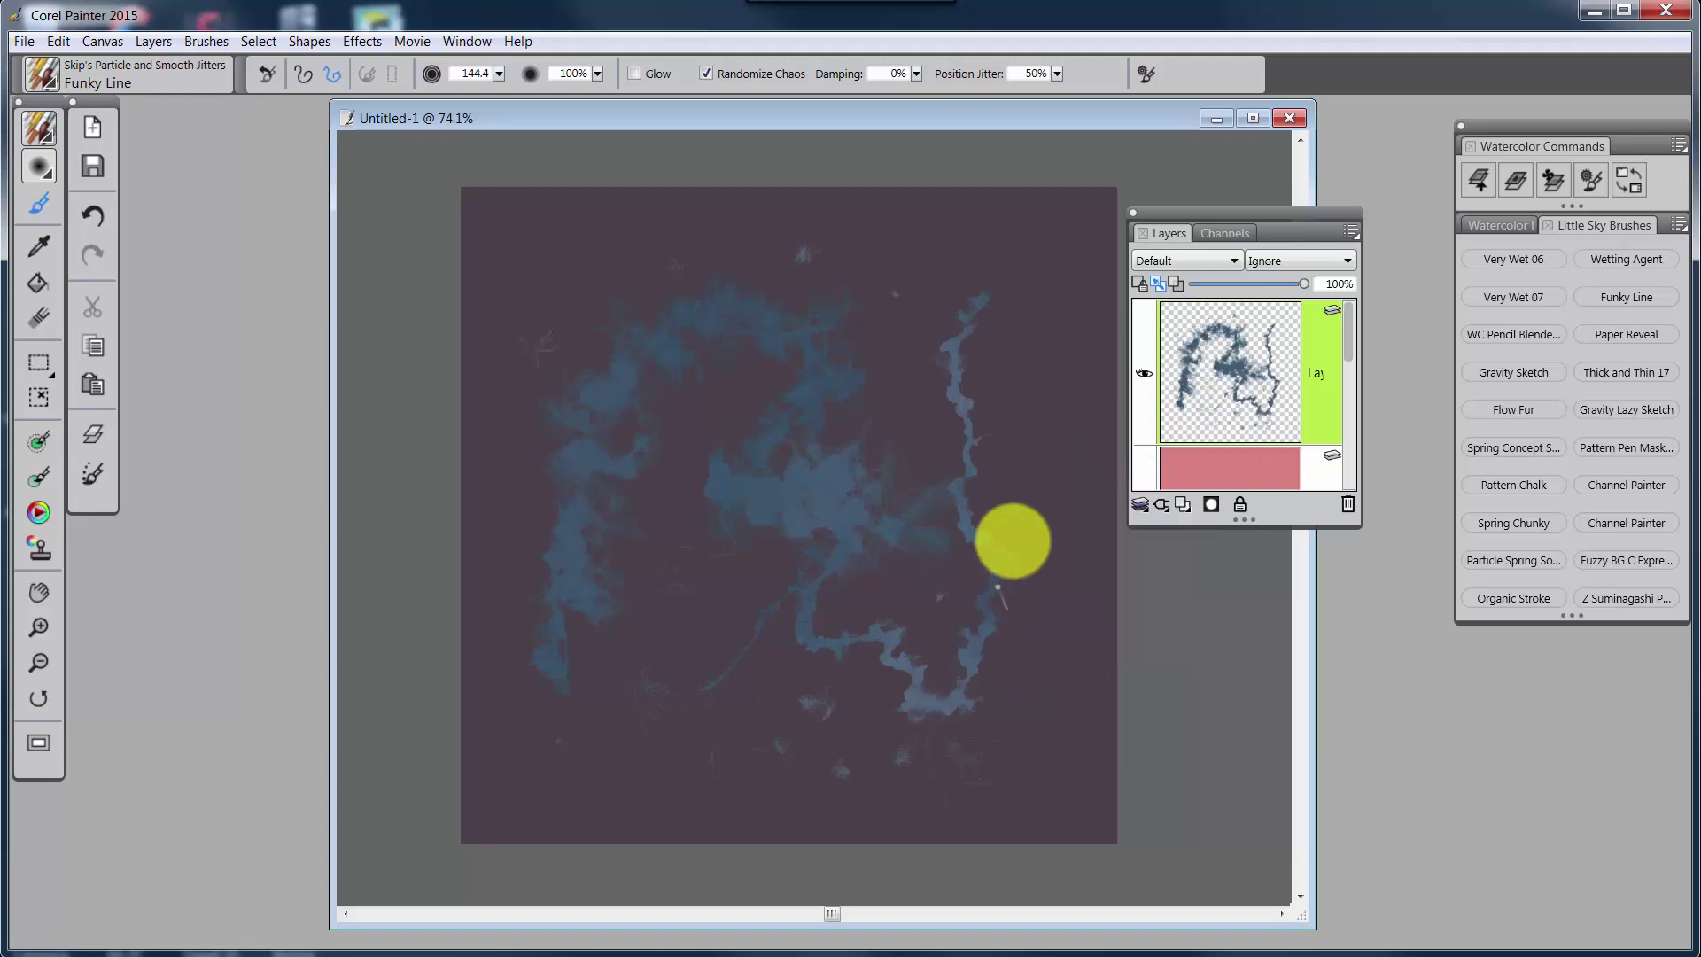
pyautogui.click(1025, 464)
pyautogui.click(1049, 615)
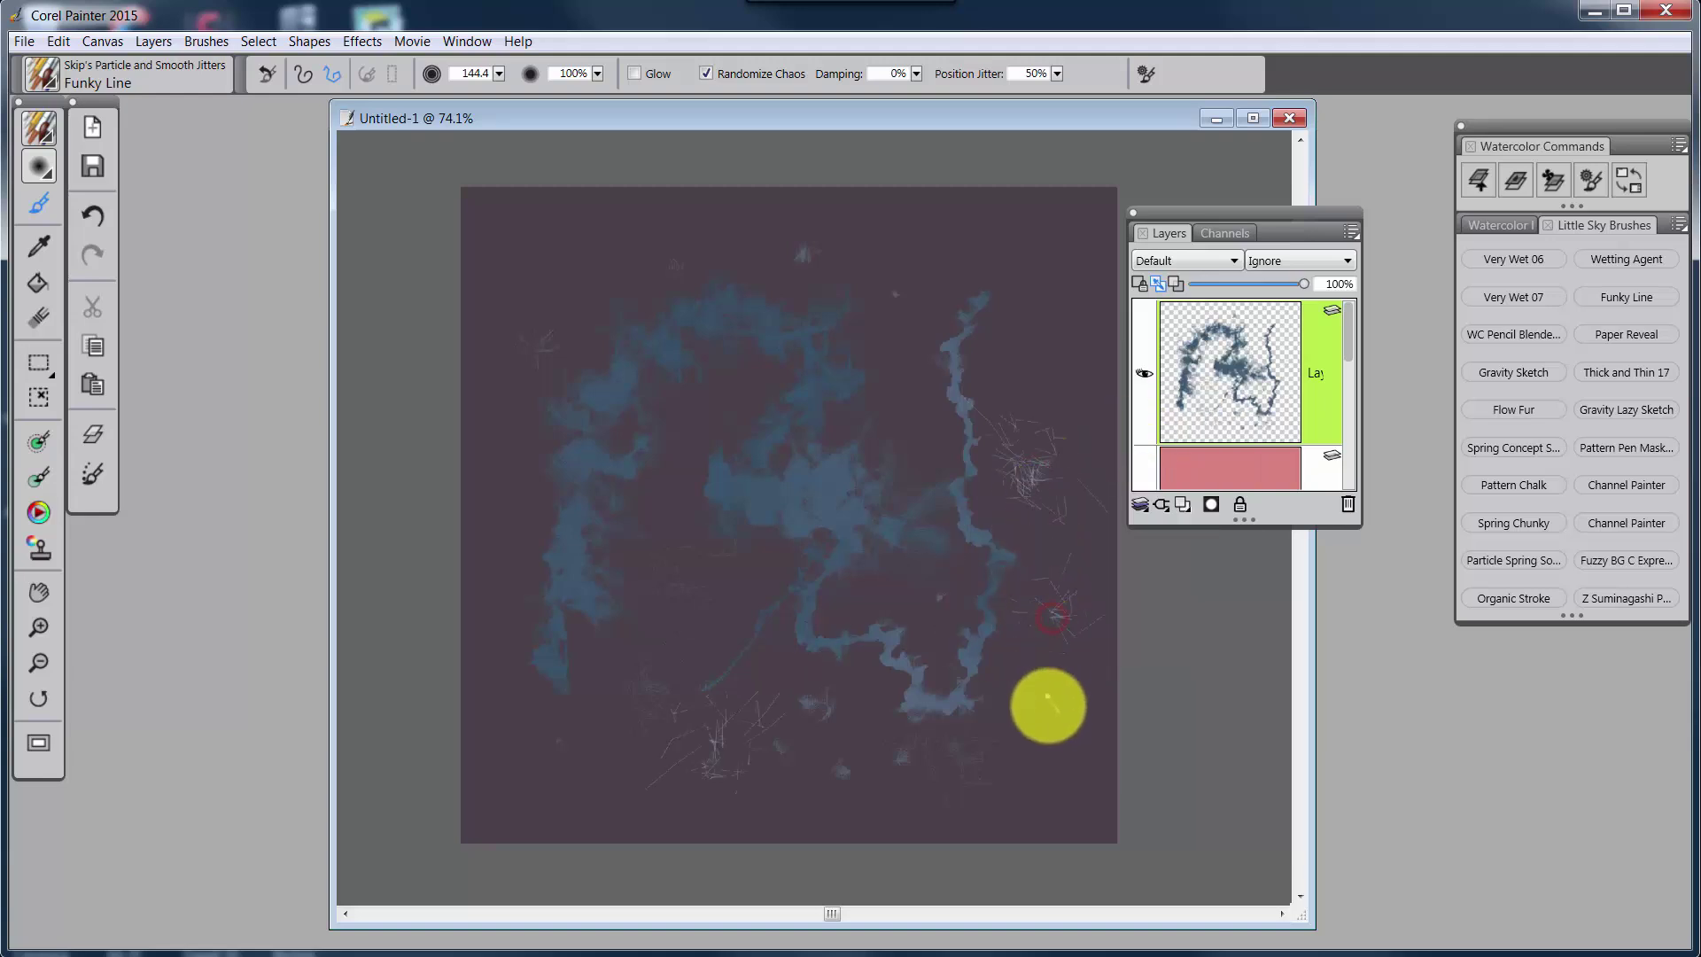
pyautogui.moveTo(1048, 706)
pyautogui.mouseDown()
pyautogui.moveTo(979, 770)
pyautogui.moveTo(721, 797)
pyautogui.moveTo(797, 683)
pyautogui.moveTo(884, 636)
pyautogui.moveTo(868, 644)
pyautogui.mouseUp()
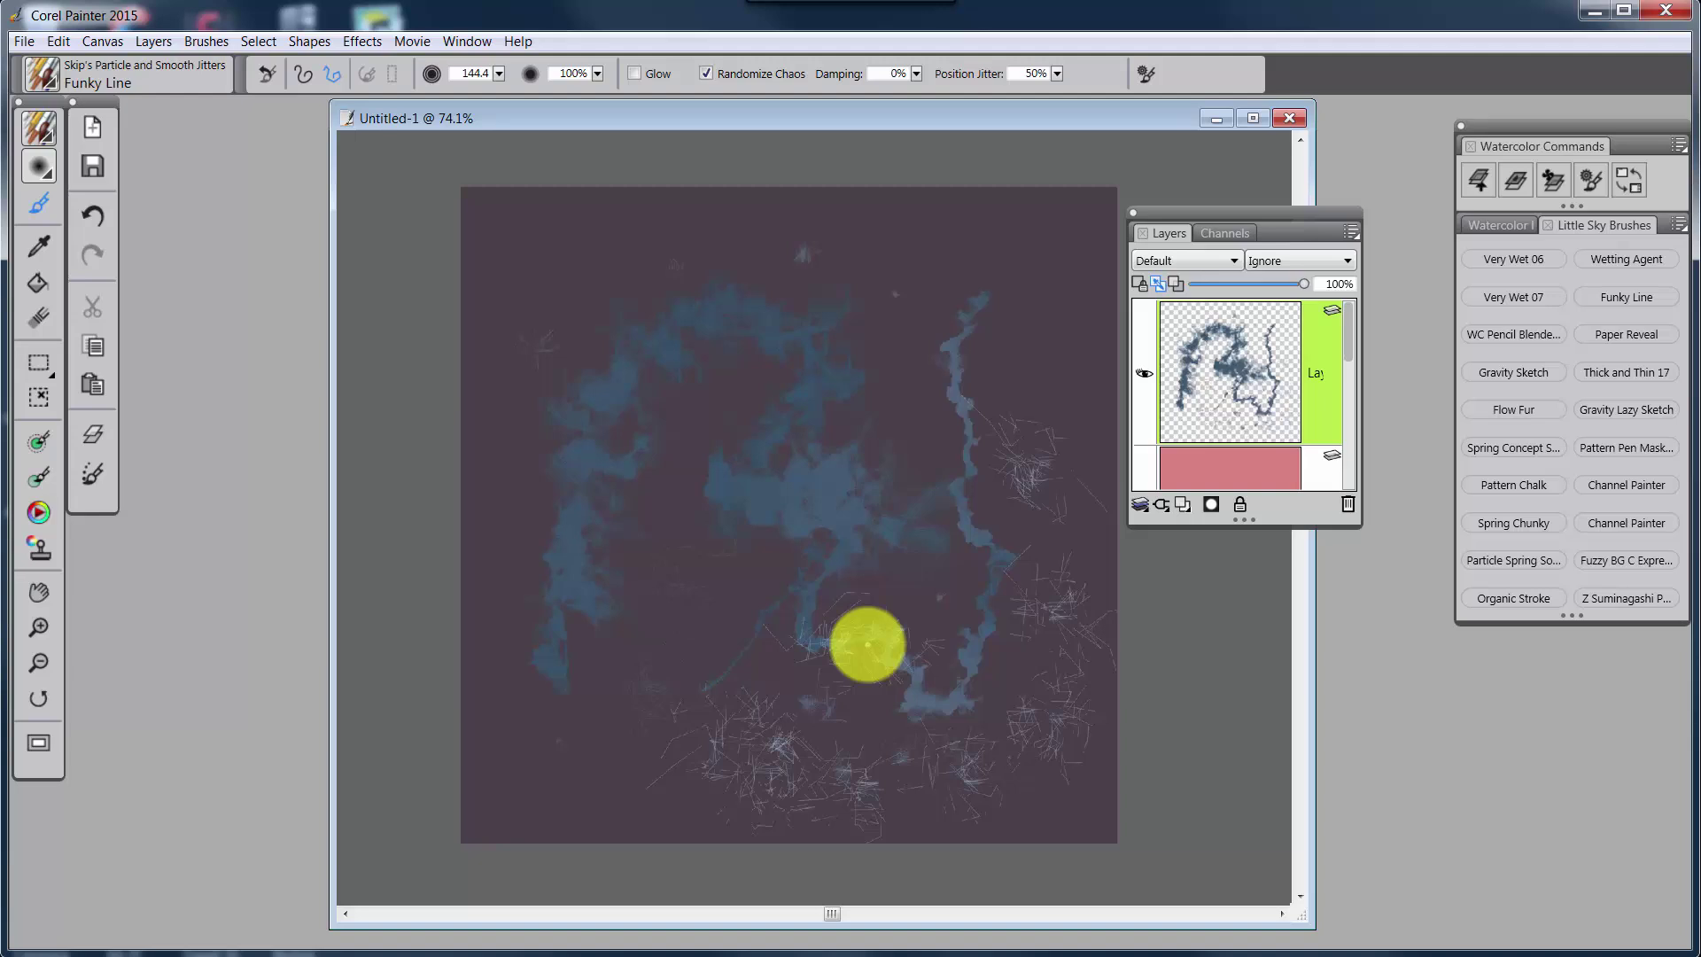
# Step: Clear all strokes from the layer and make the Pens > Thick n Thin Pen the active brush
pyautogui.hotkey('ctrl', 'a')
pyautogui.press('Delete')
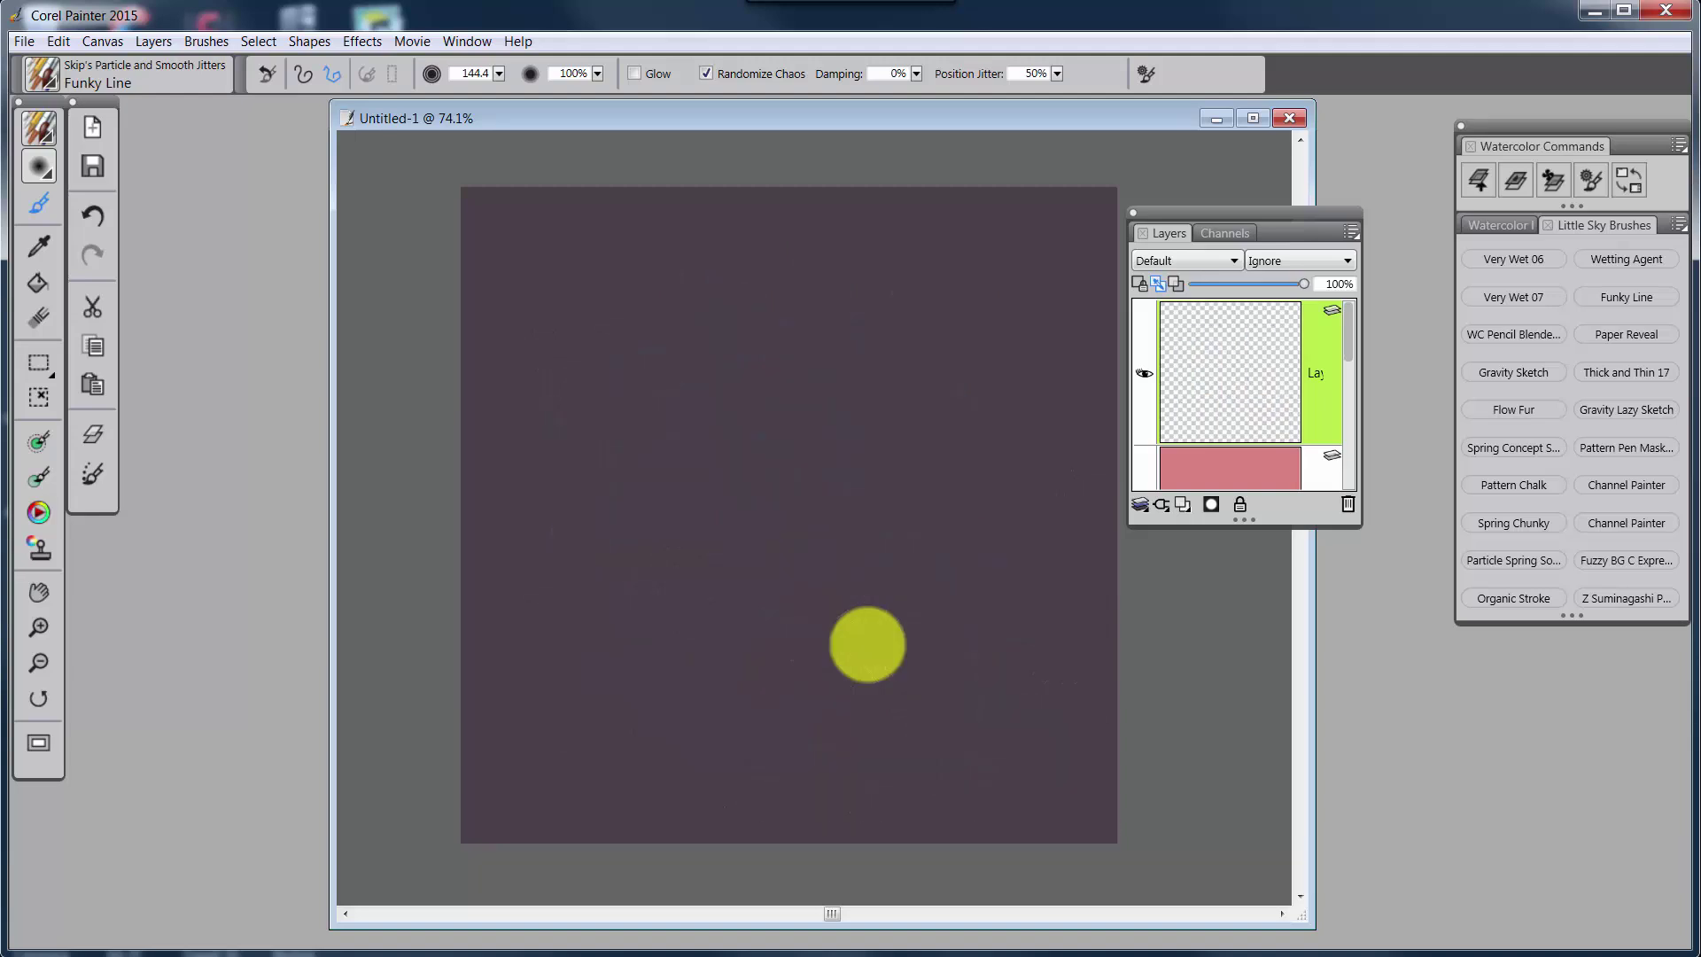
pyautogui.click(64, 77)
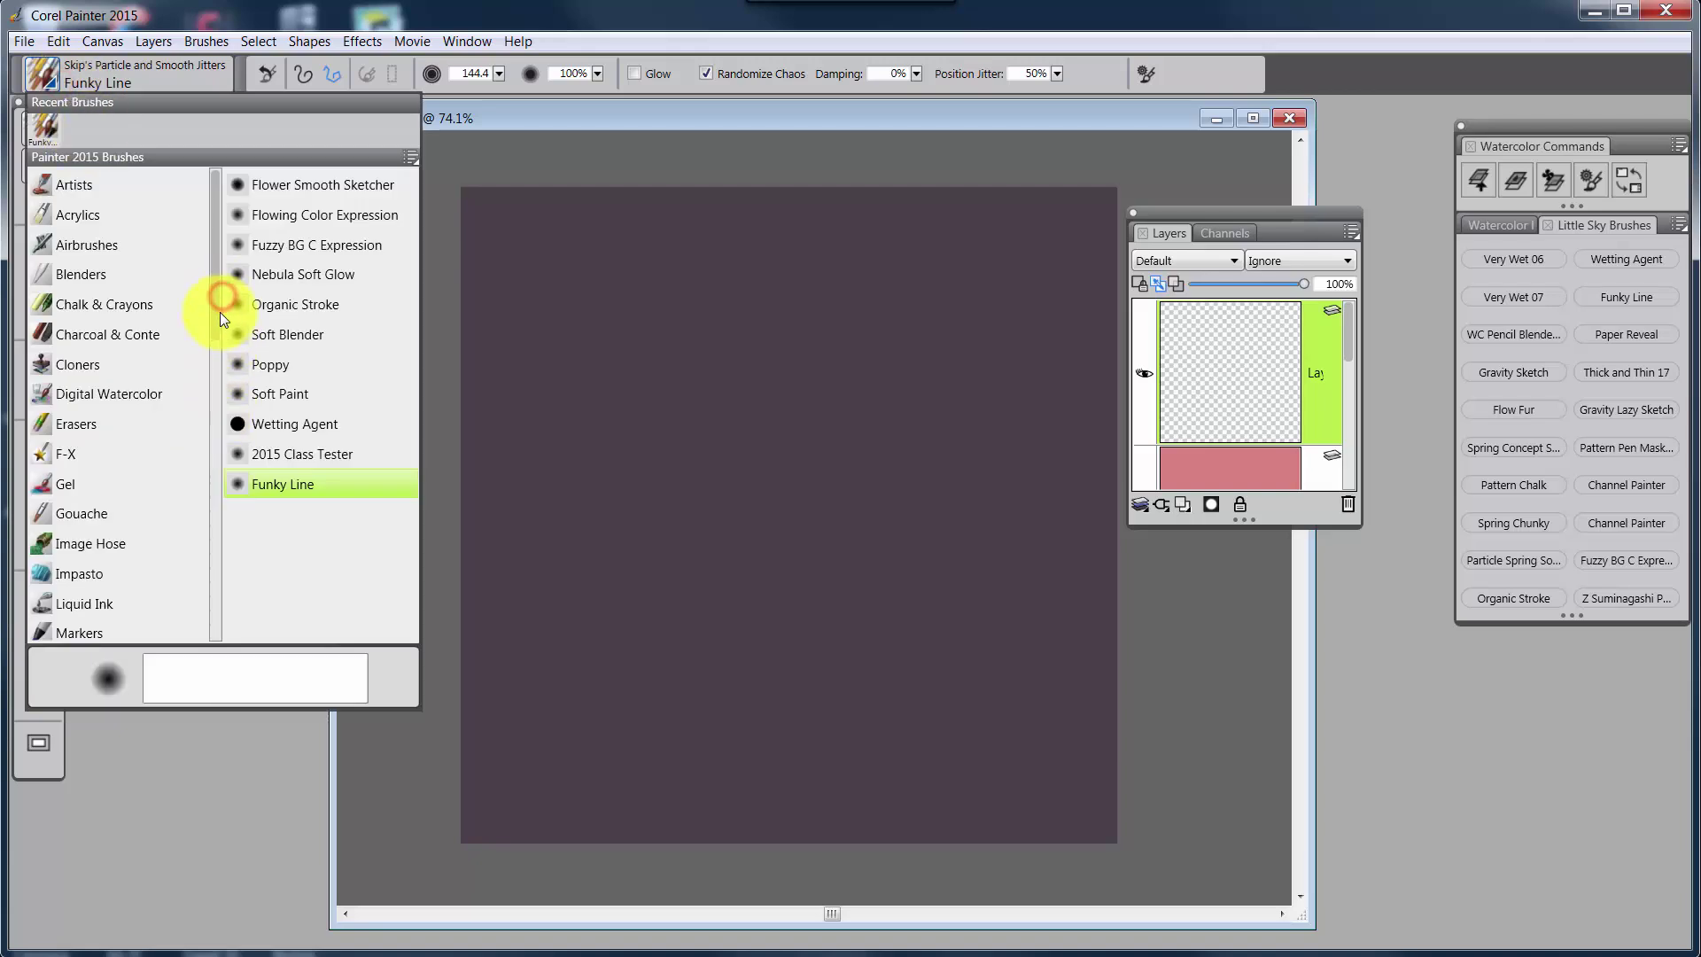
pyautogui.moveTo(220, 311)
pyautogui.mouseDown()
pyautogui.moveTo(216, 441)
pyautogui.moveTo(187, 459)
pyautogui.mouseUp()
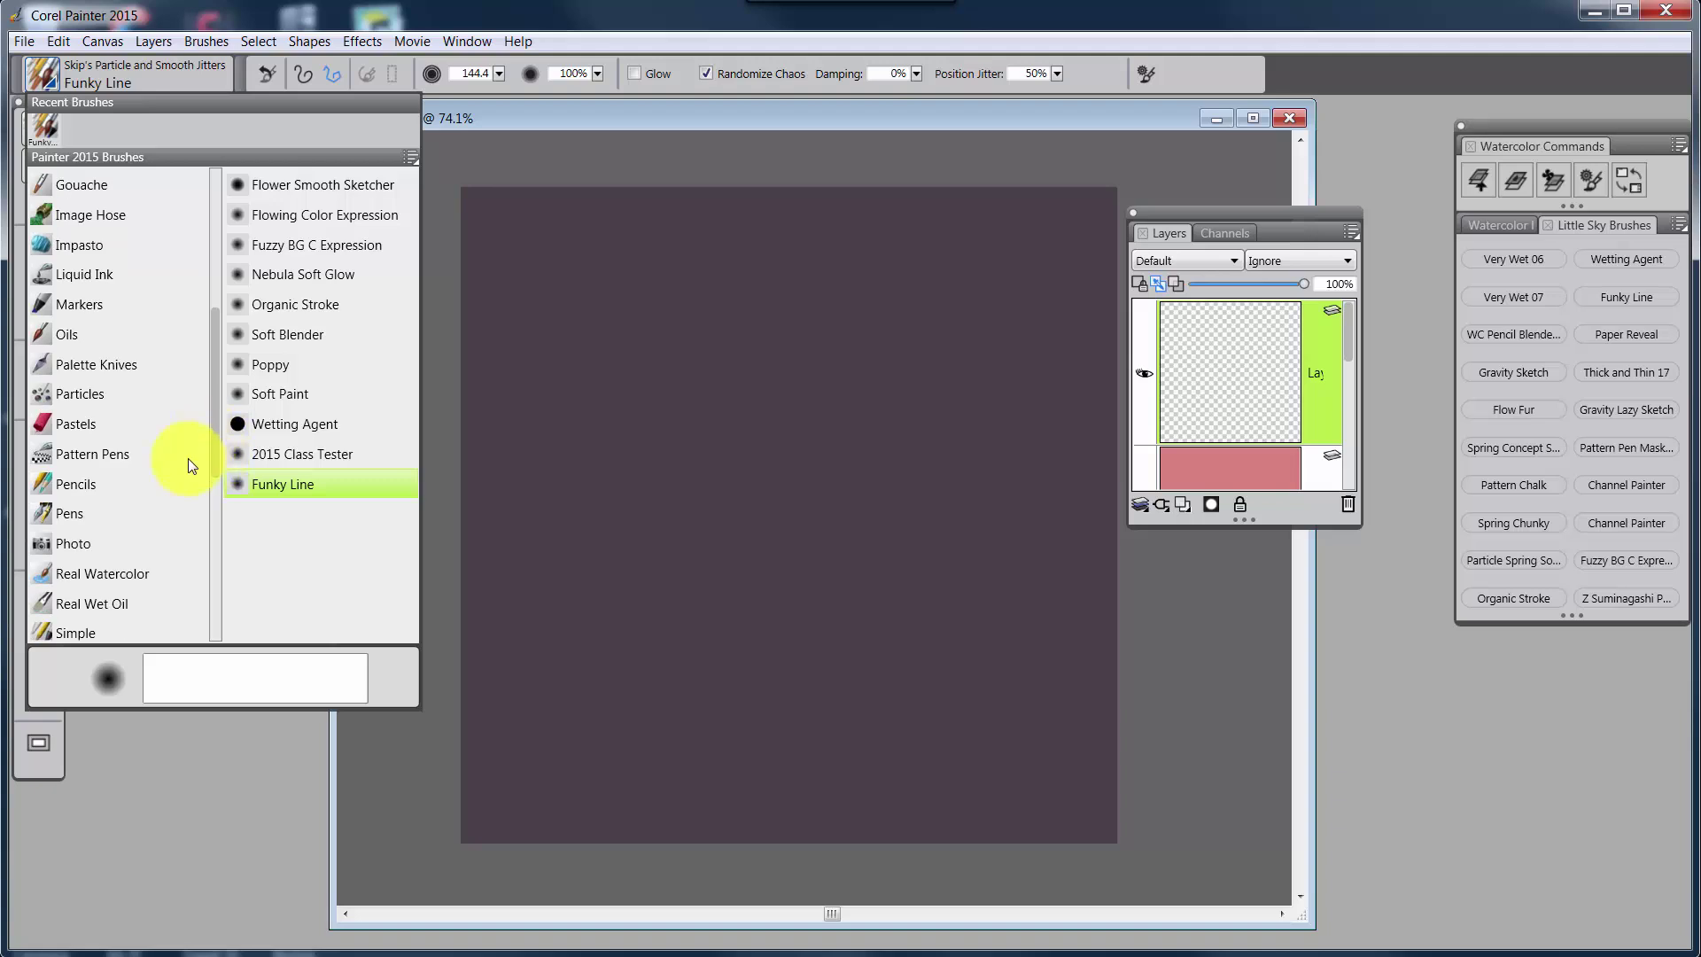
pyautogui.click(87, 514)
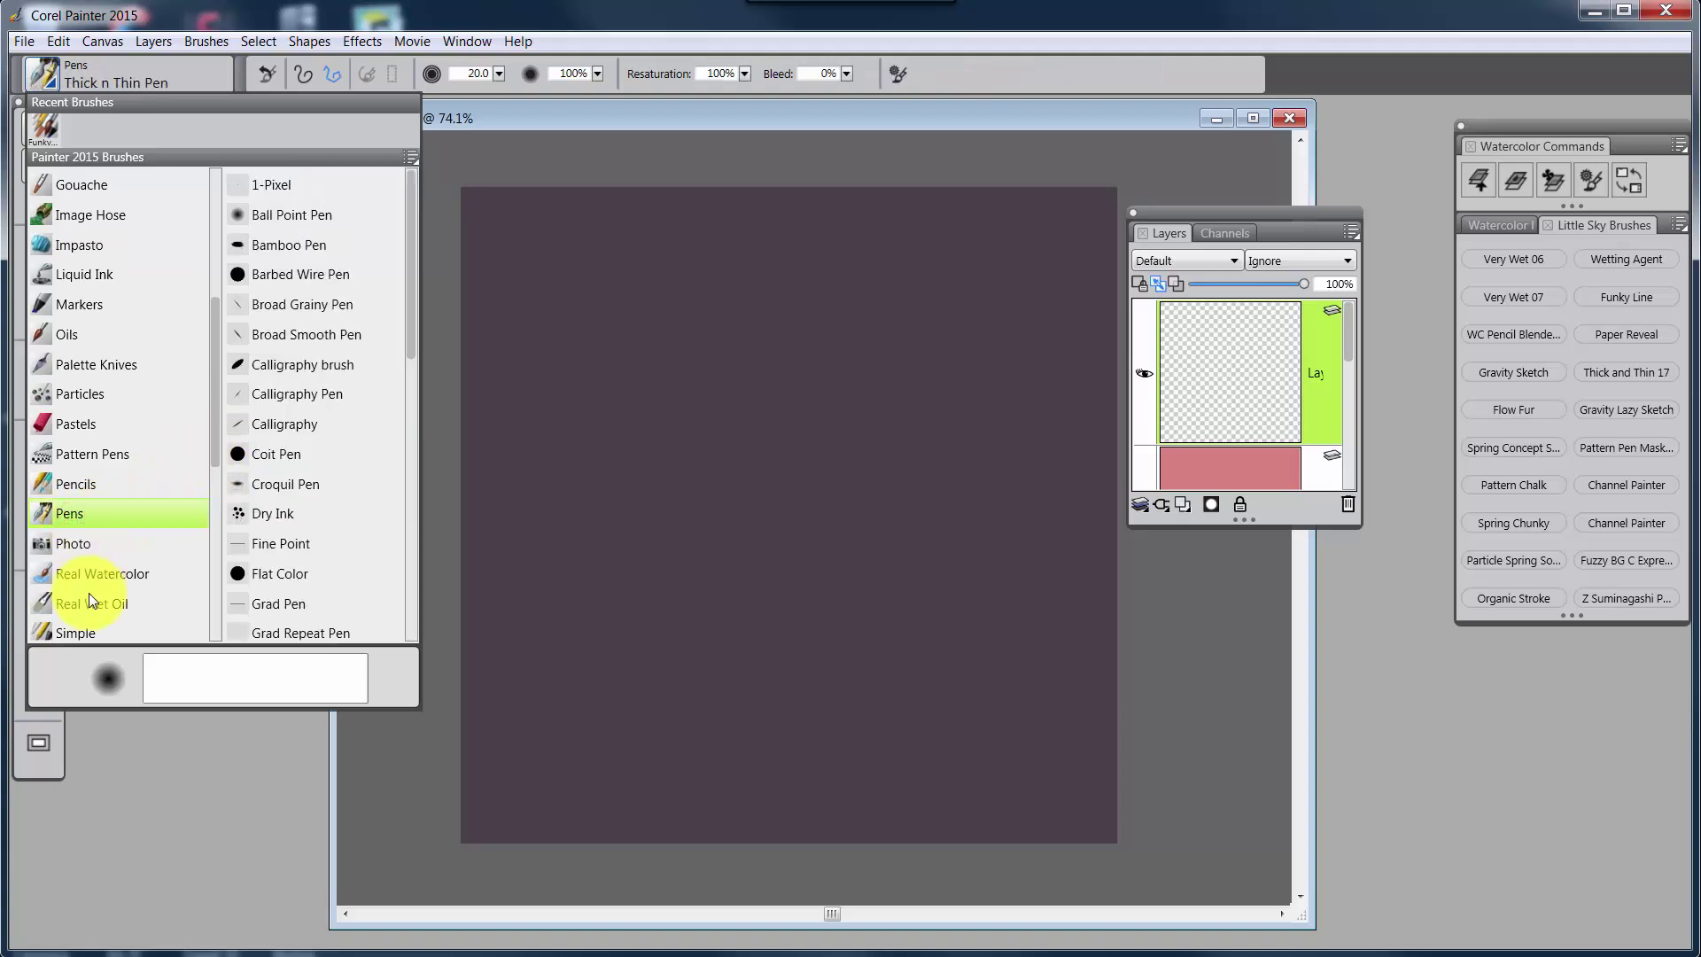
pyautogui.click(195, 79)
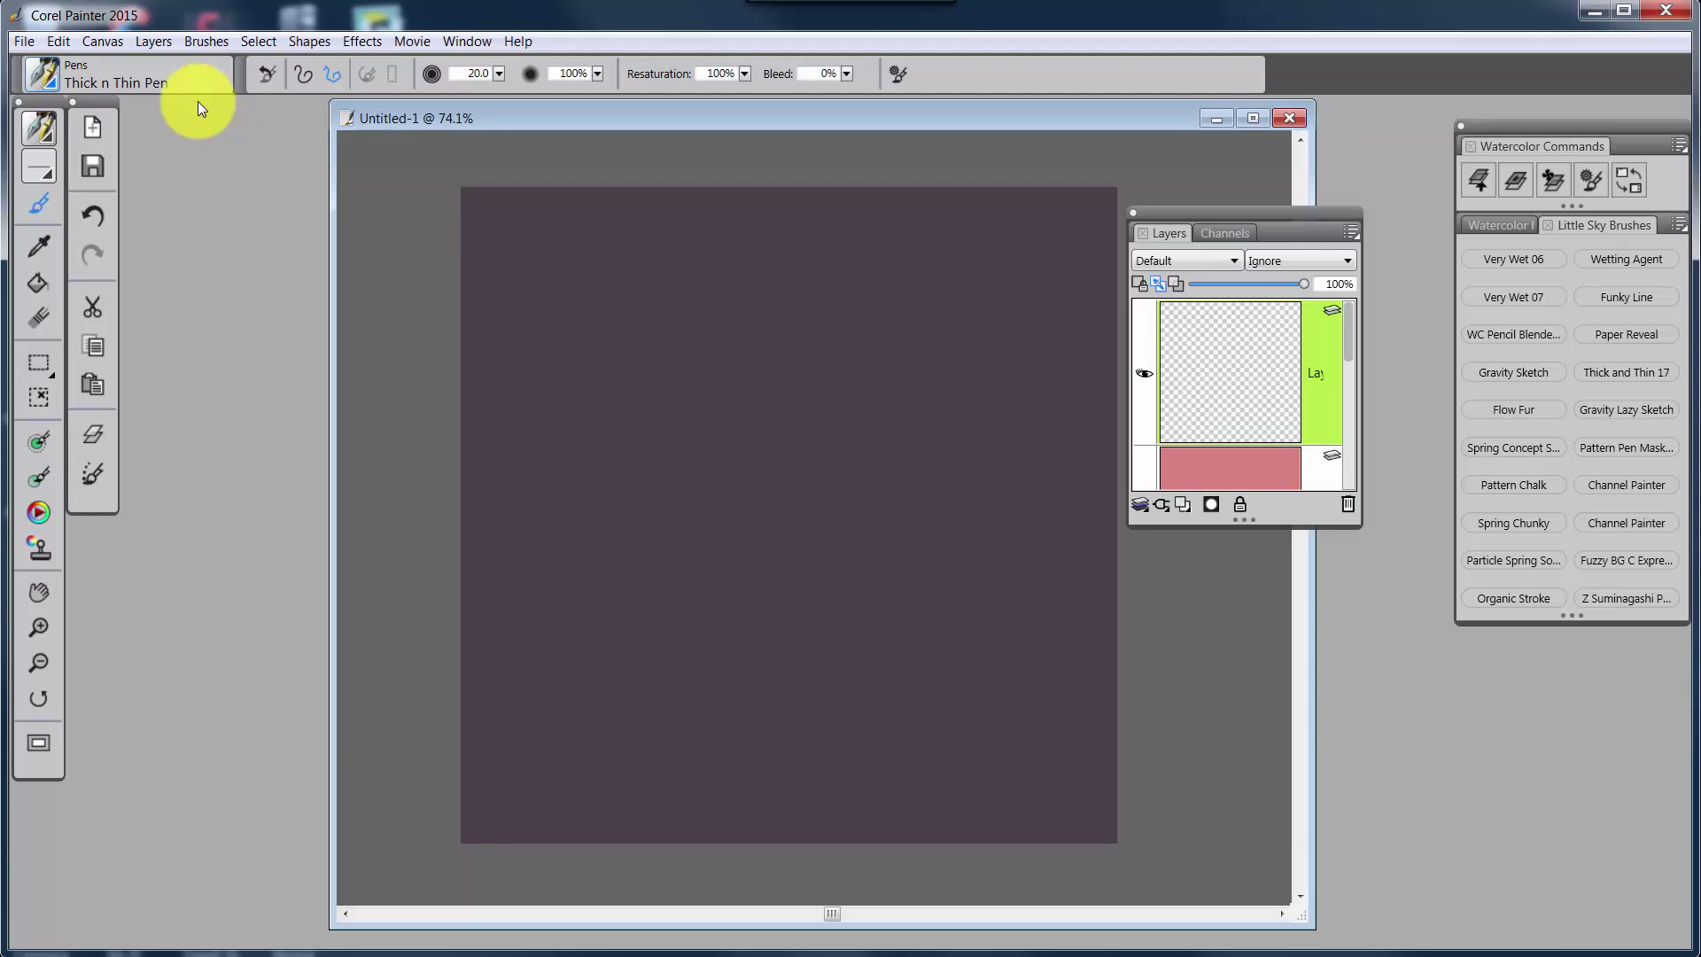
# Step: Draw a tapered stroke along the bottom, then five connected straight segments forming an angular outline
pyautogui.moveTo(577, 620); pyautogui.dragTo(890, 639)
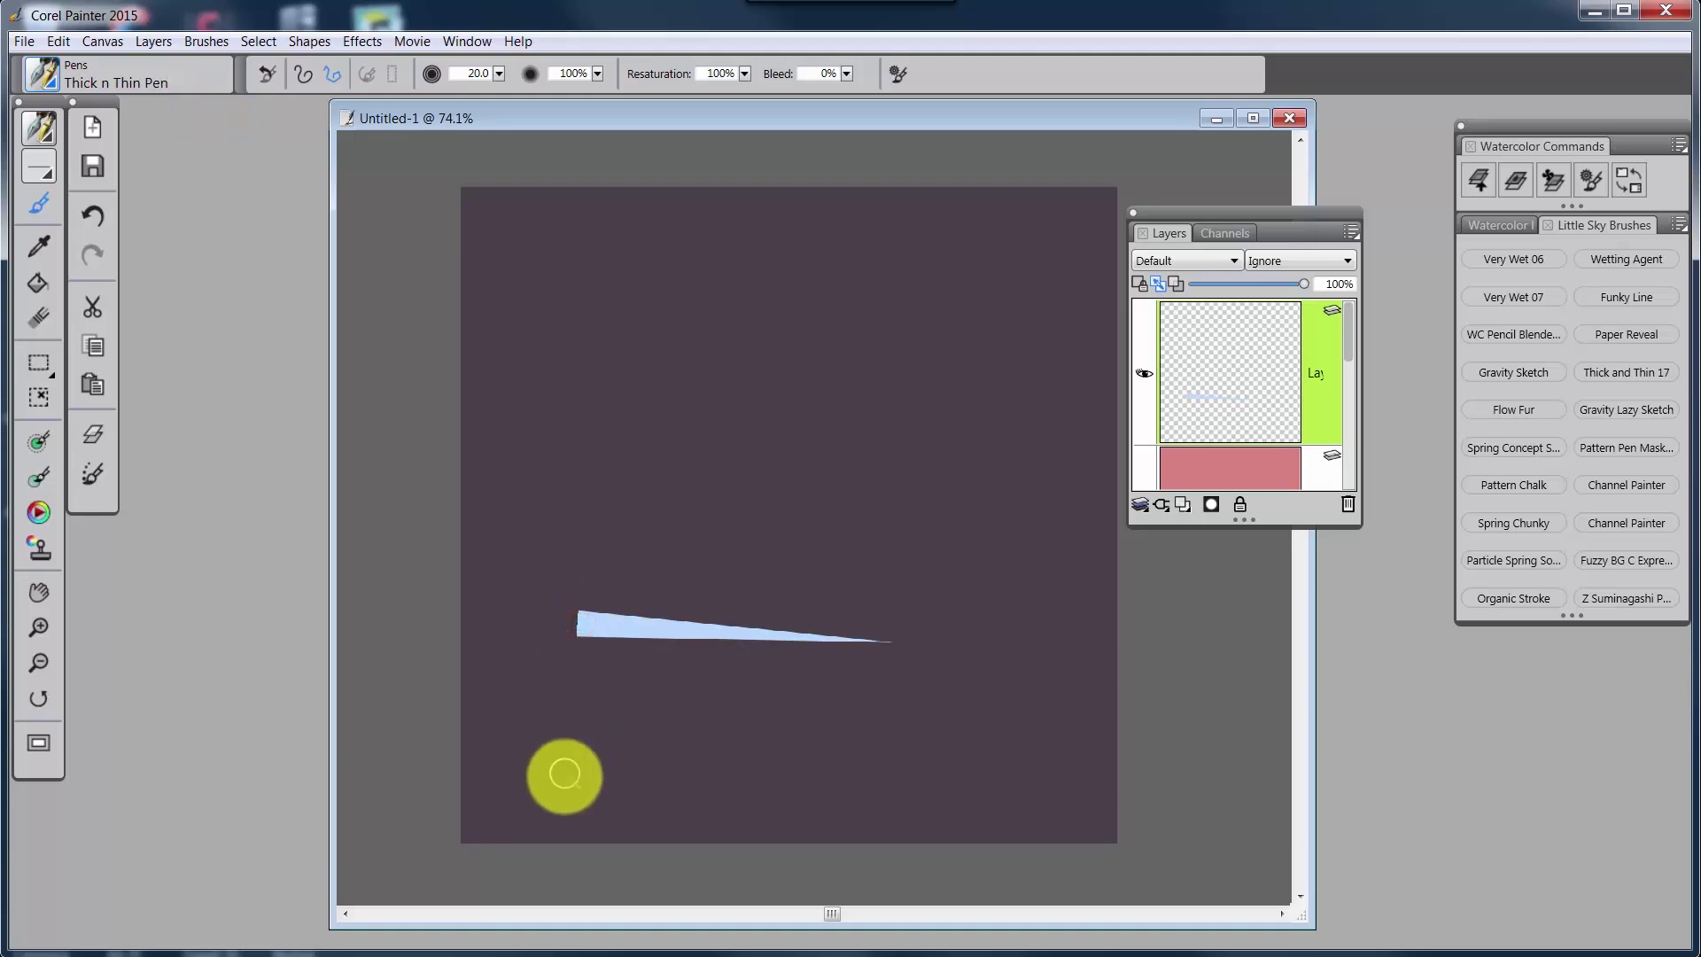
pyautogui.keyDown('shift'); pyautogui.click(904, 395); pyautogui.keyUp('shift')
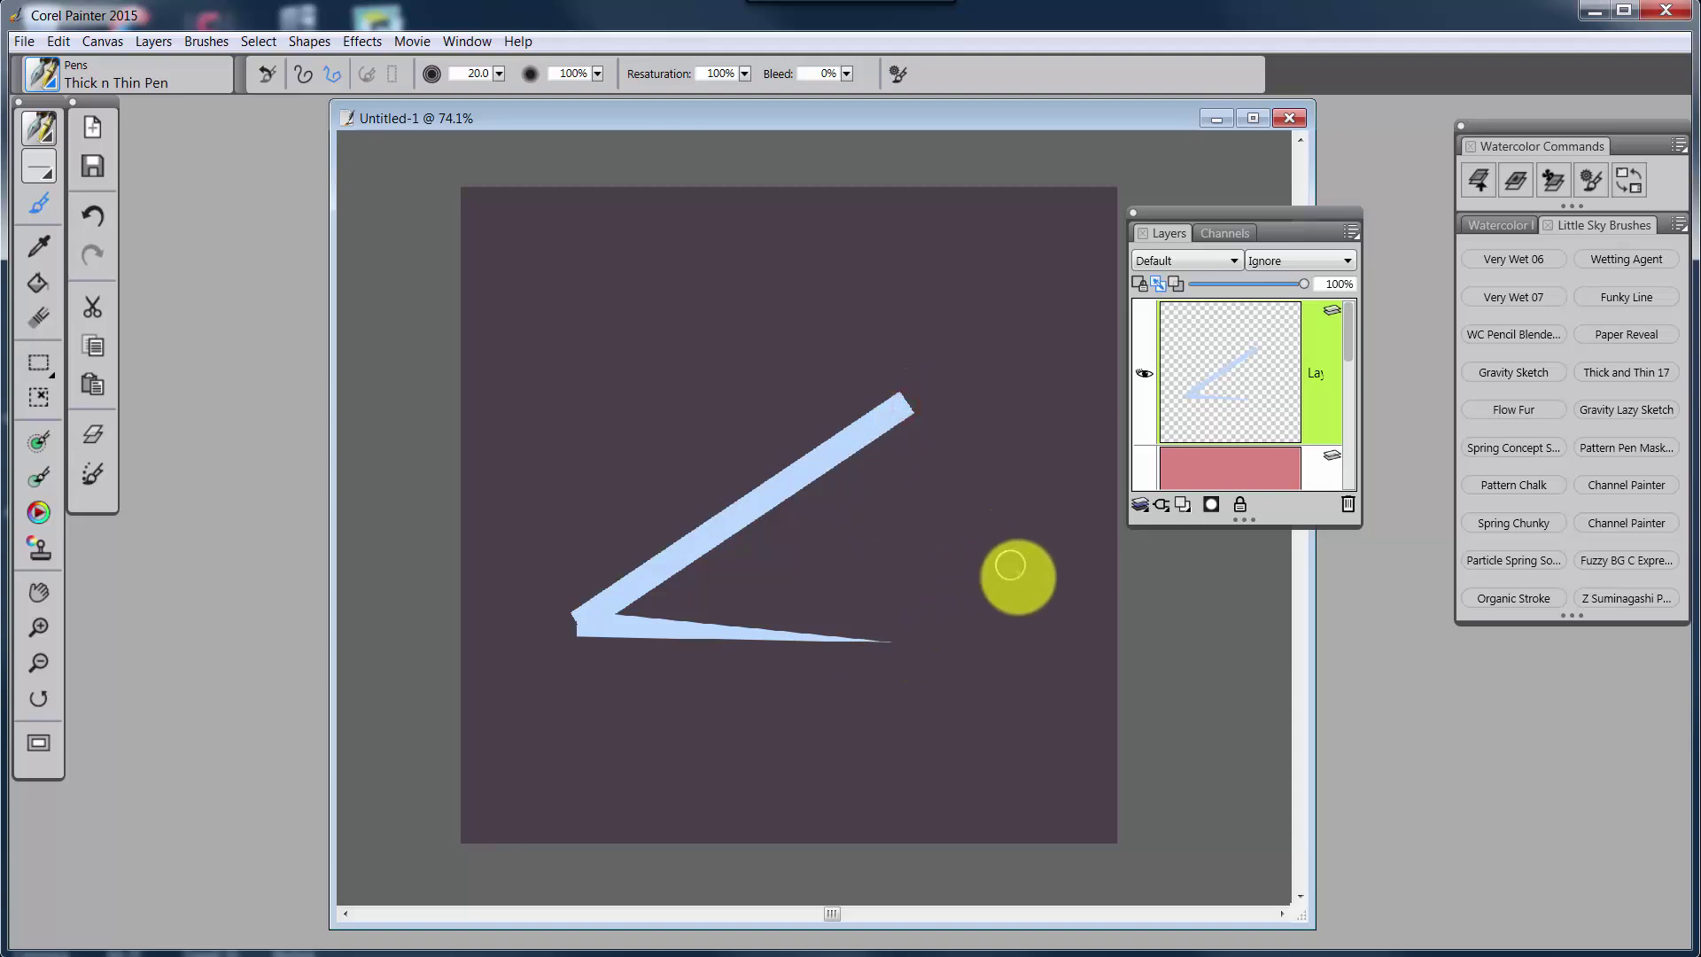
pyautogui.keyDown('shift'); pyautogui.click(1018, 577); pyautogui.keyUp('shift')
pyautogui.keyDown('shift'); pyautogui.click(958, 741); pyautogui.keyUp('shift')
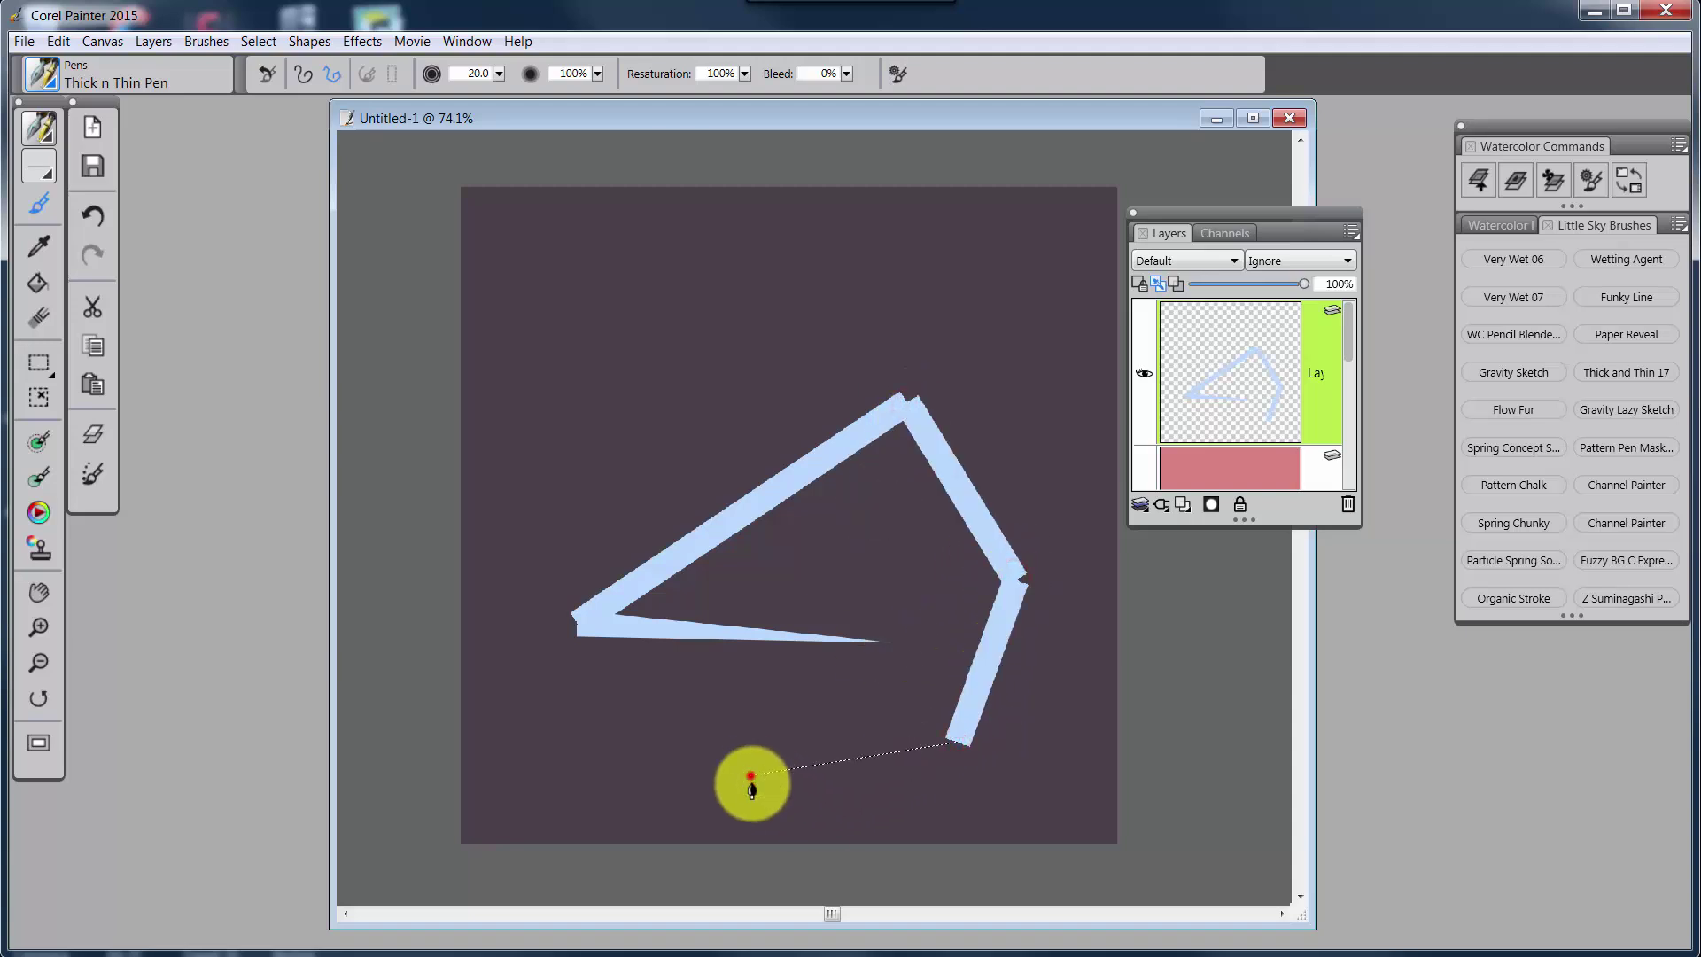
pyautogui.keyDown('shift'); pyautogui.click(751, 777); pyautogui.keyUp('shift')
pyautogui.keyDown('shift'); pyautogui.click(639, 707); pyautogui.keyUp('shift')
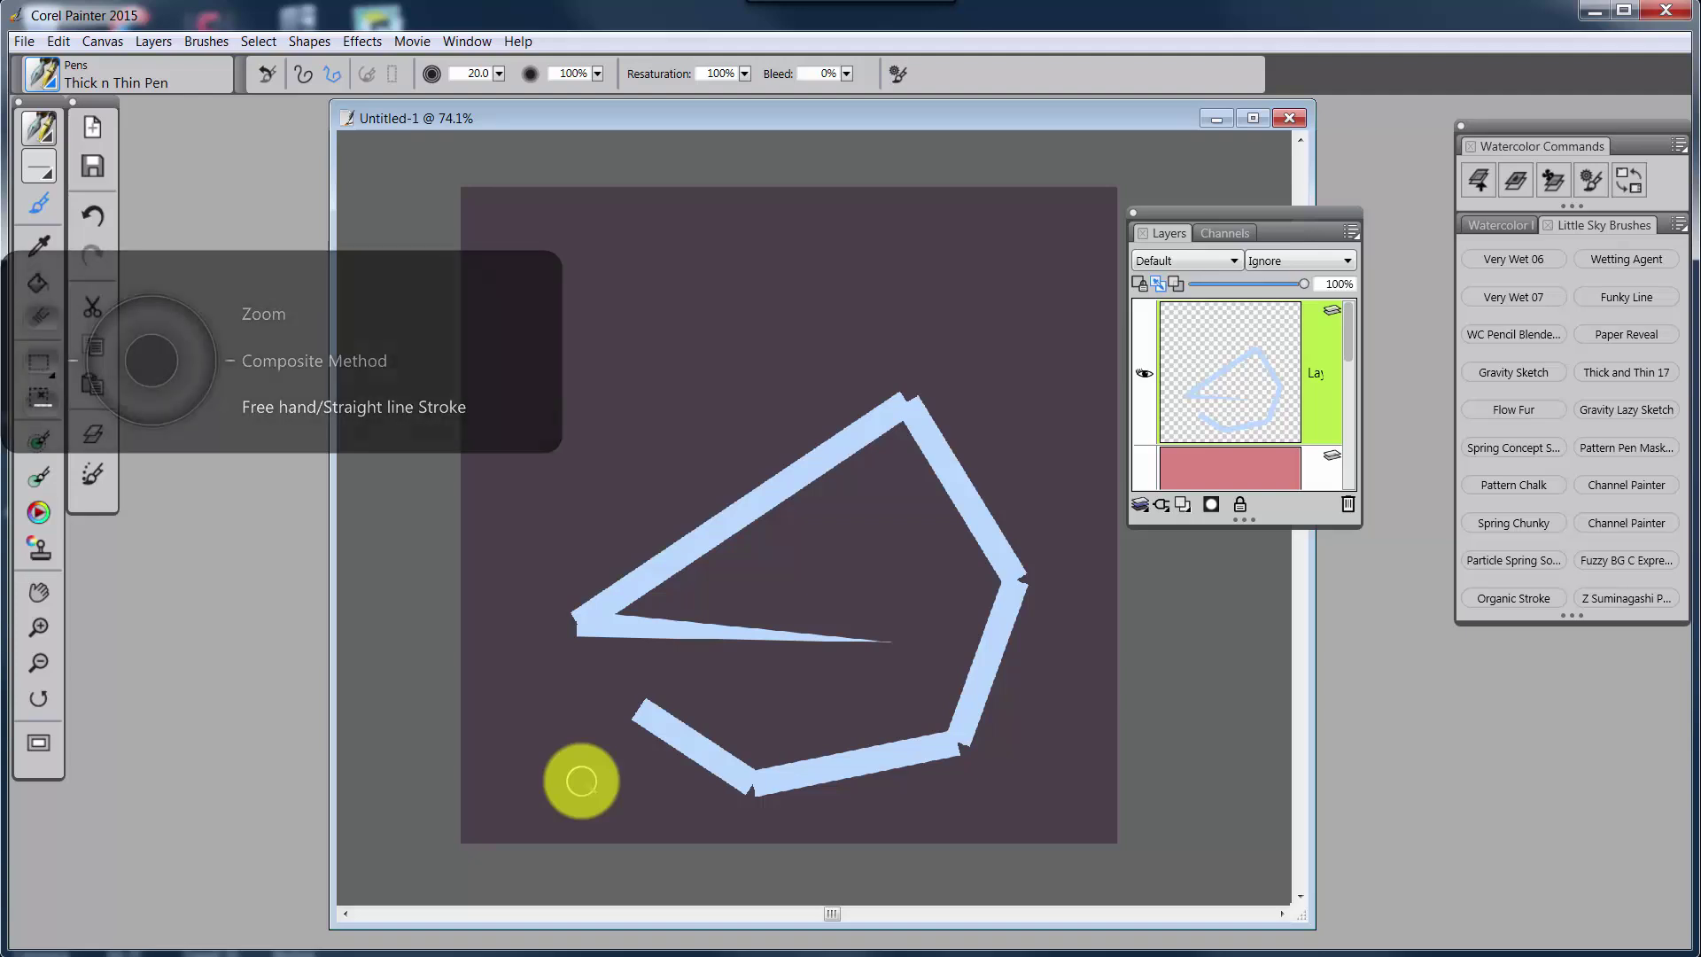
# Step: Draw a looping freehand stroke above the outline
pyautogui.press('b')
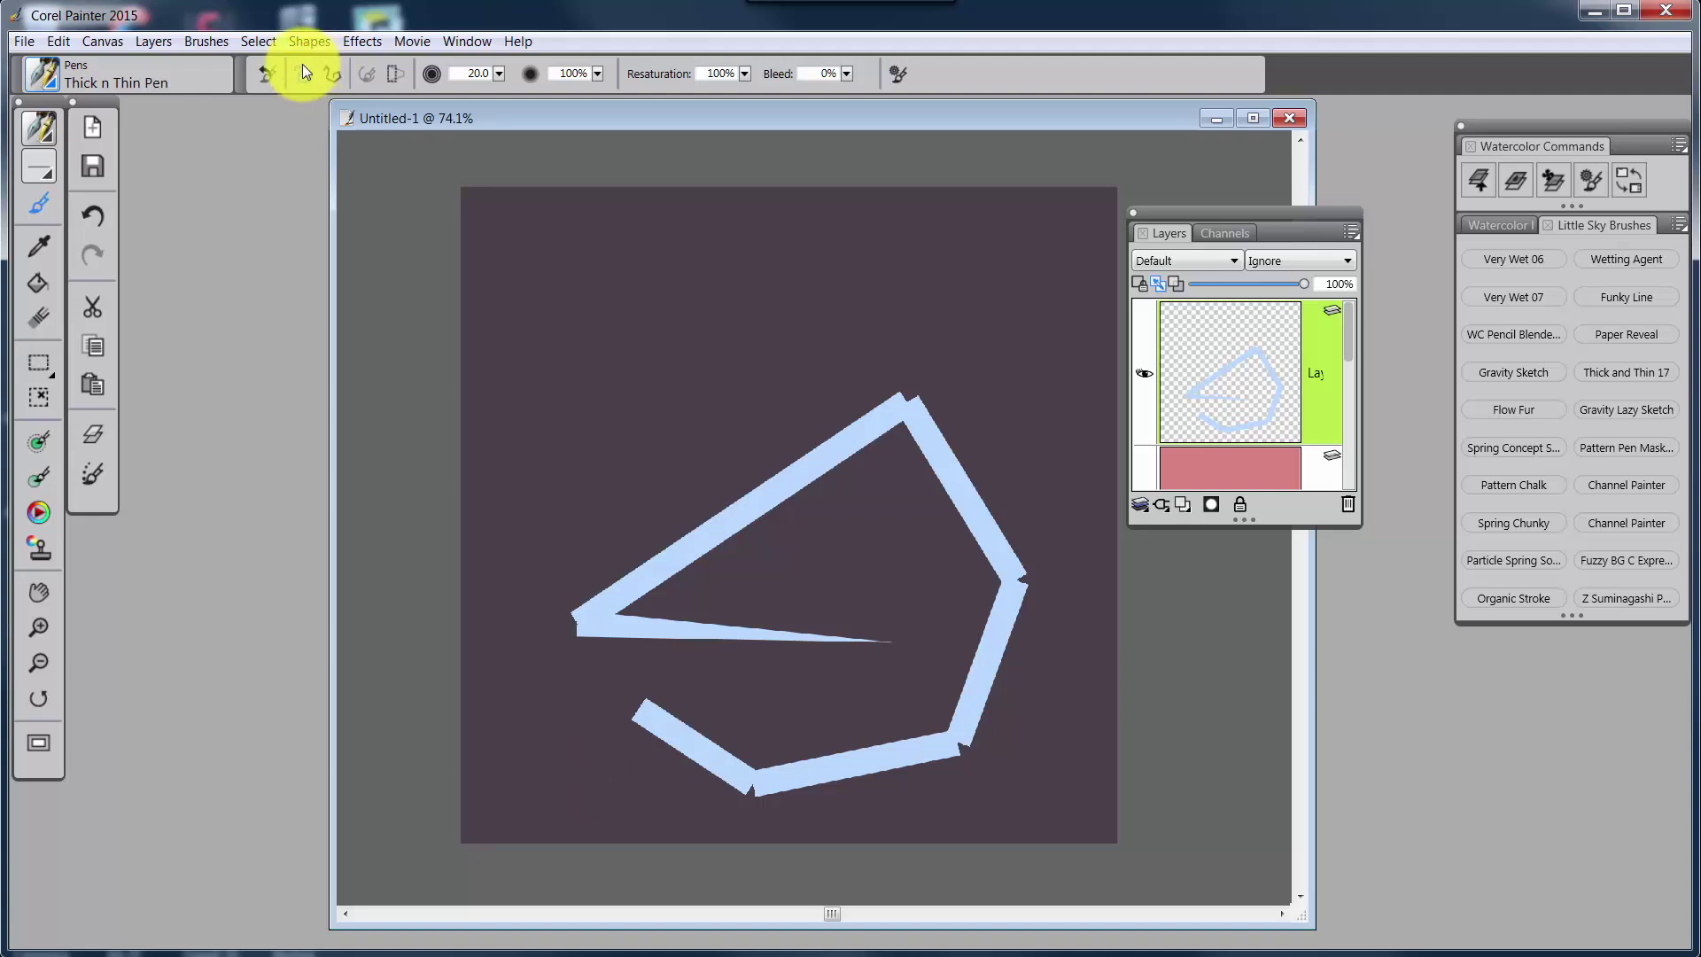
pyautogui.moveTo(566, 548)
pyautogui.mouseDown()
pyautogui.moveTo(570, 486)
pyautogui.moveTo(756, 319)
pyautogui.moveTo(739, 411)
pyautogui.moveTo(927, 364)
pyautogui.moveTo(959, 392)
pyautogui.mouseUp()
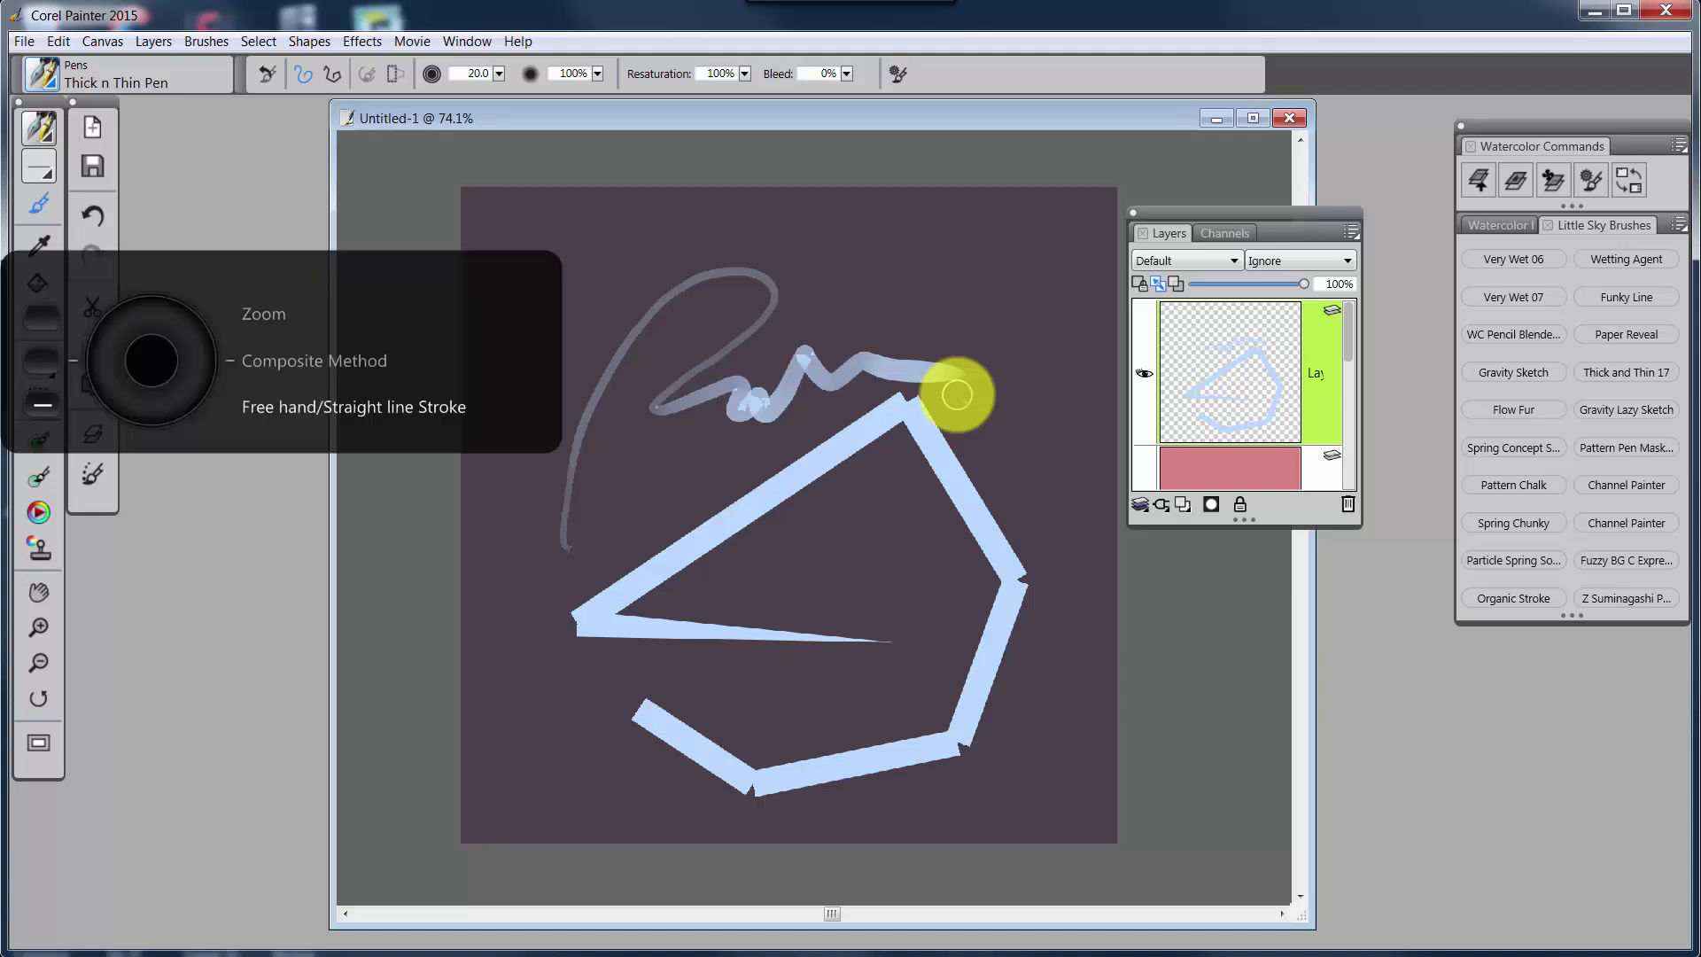
pyautogui.press('v')
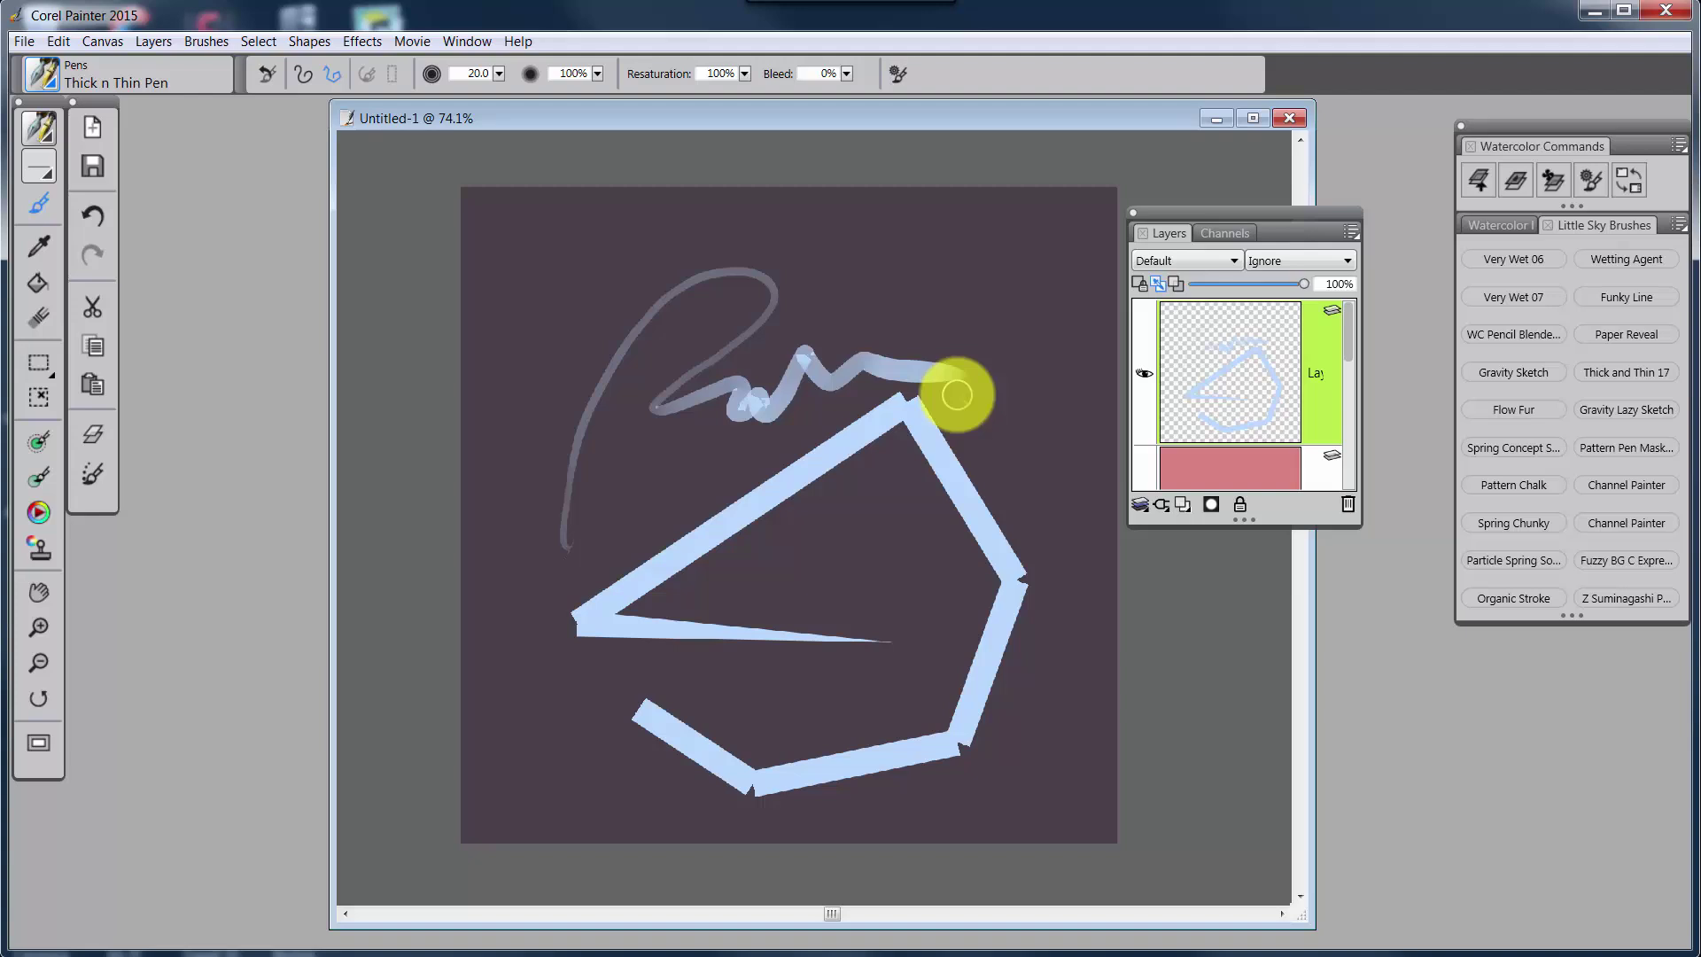
# Step: Draw a six-point straight-edged shape on the right, then a squiggly freehand stroke through the middle
pyautogui.click(982, 267)
pyautogui.click(1036, 476)
pyautogui.click(926, 617)
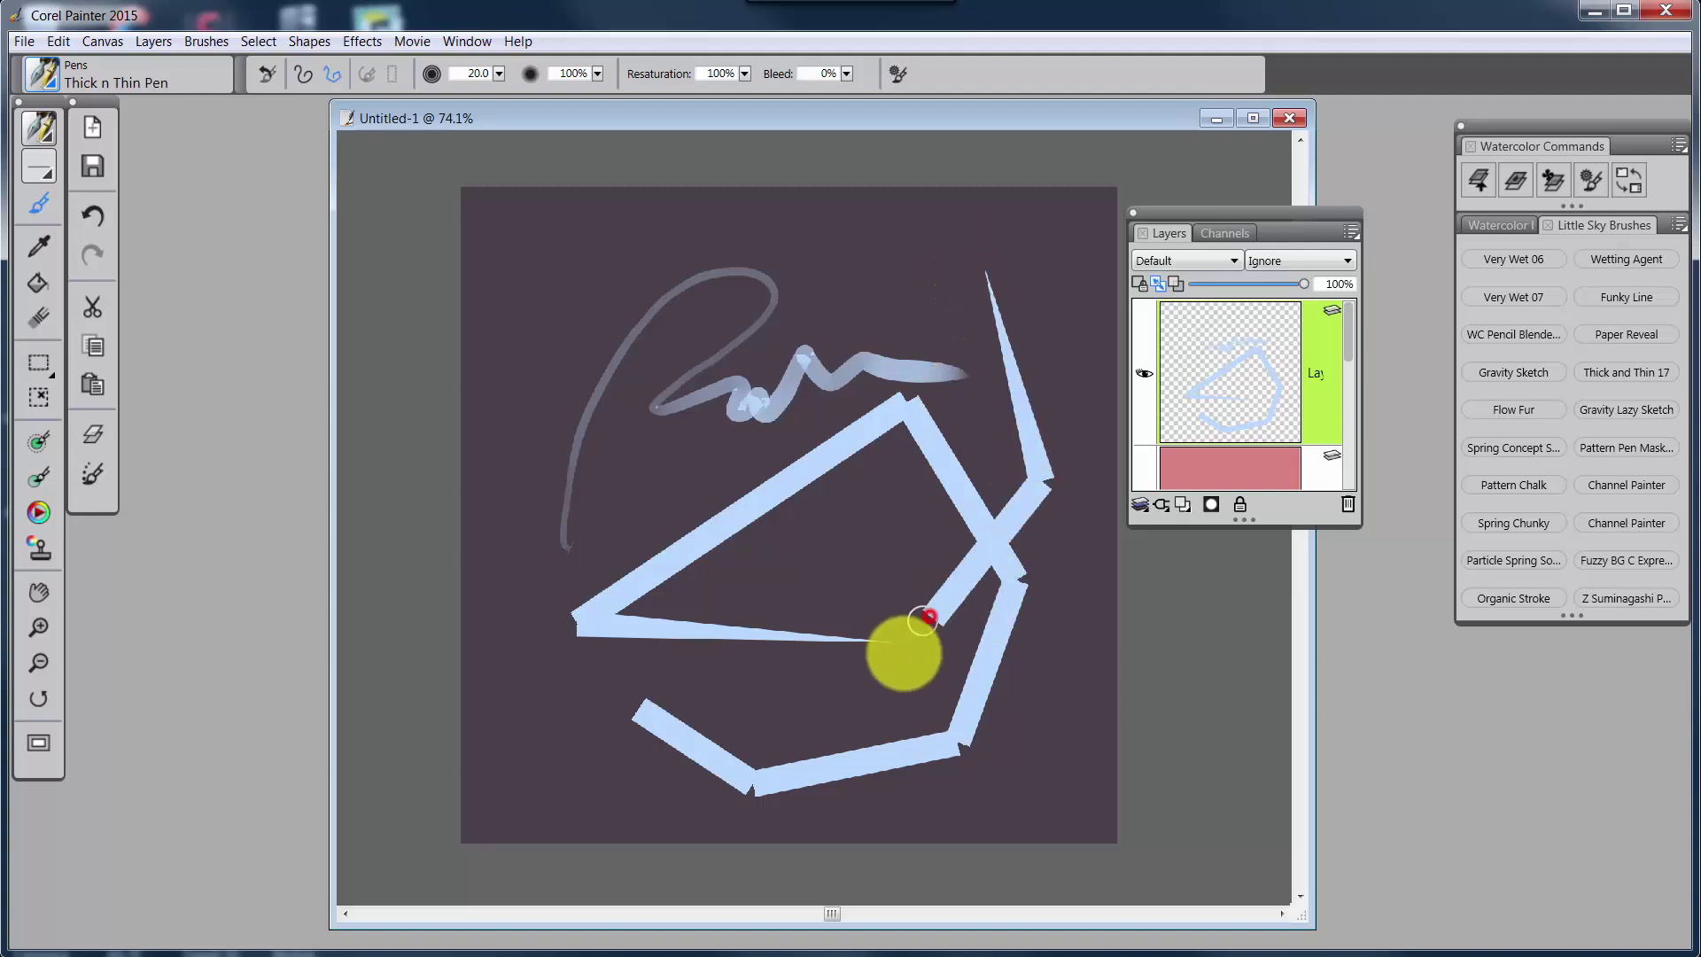
pyautogui.click(795, 715)
pyautogui.click(694, 588)
pyautogui.click(666, 462)
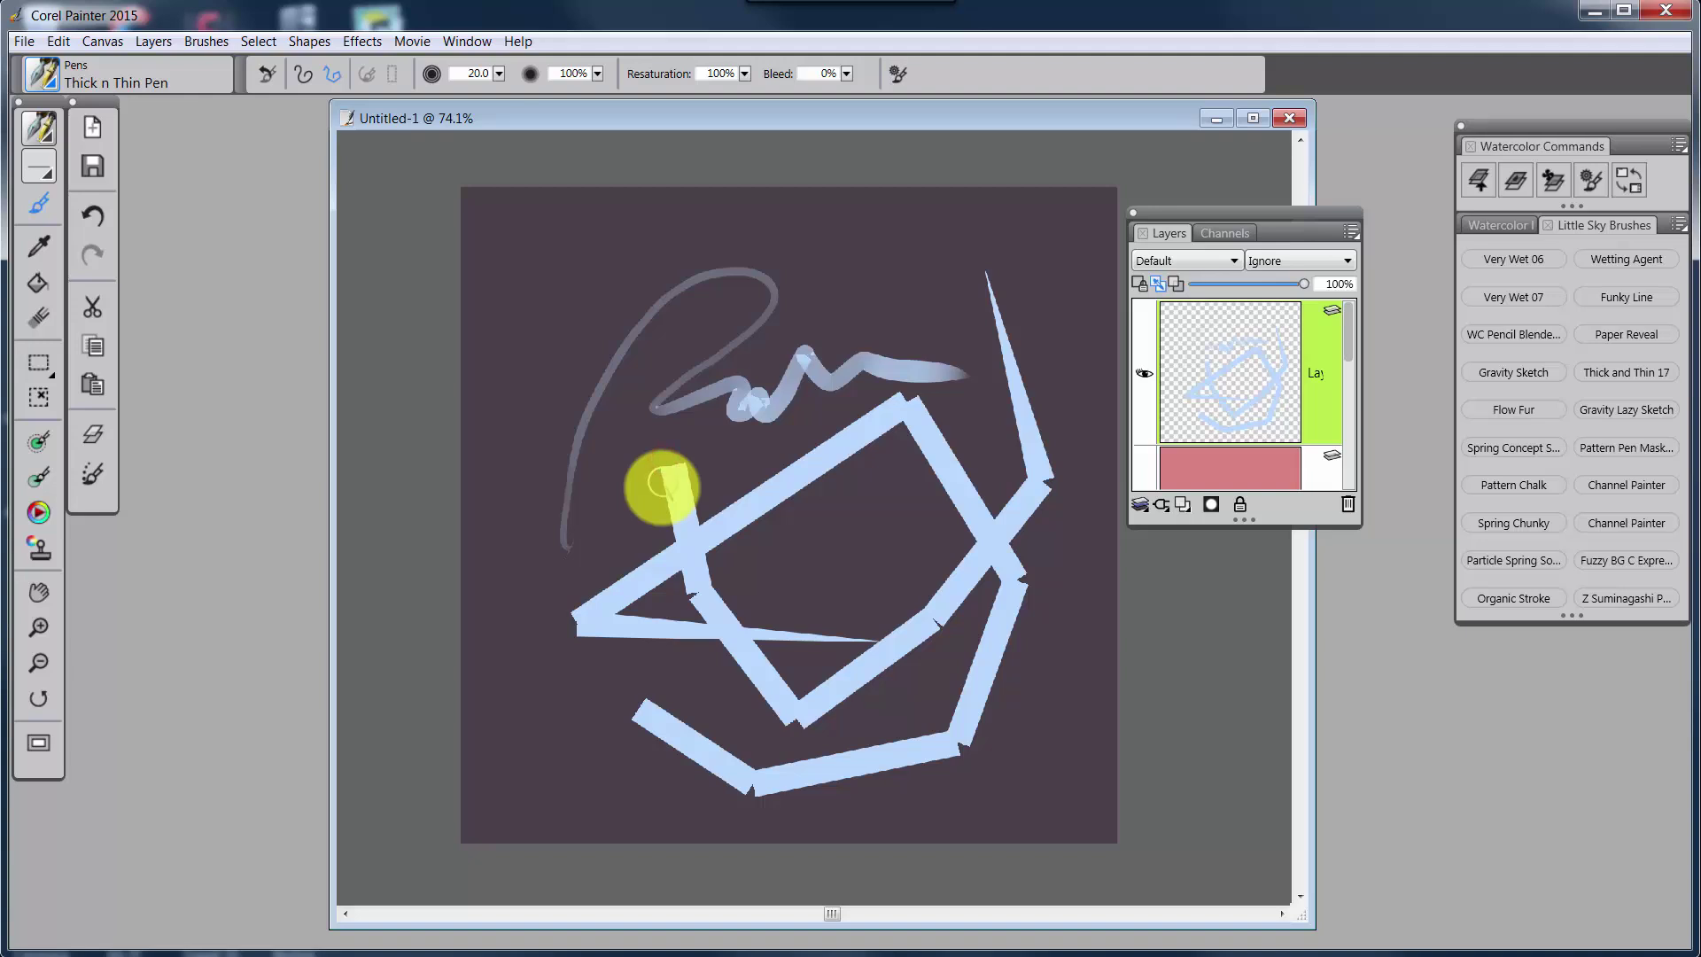
pyautogui.press('b')
pyautogui.moveTo(806, 602)
pyautogui.mouseDown()
pyautogui.moveTo(804, 334)
pyautogui.moveTo(886, 625)
pyautogui.mouseUp()
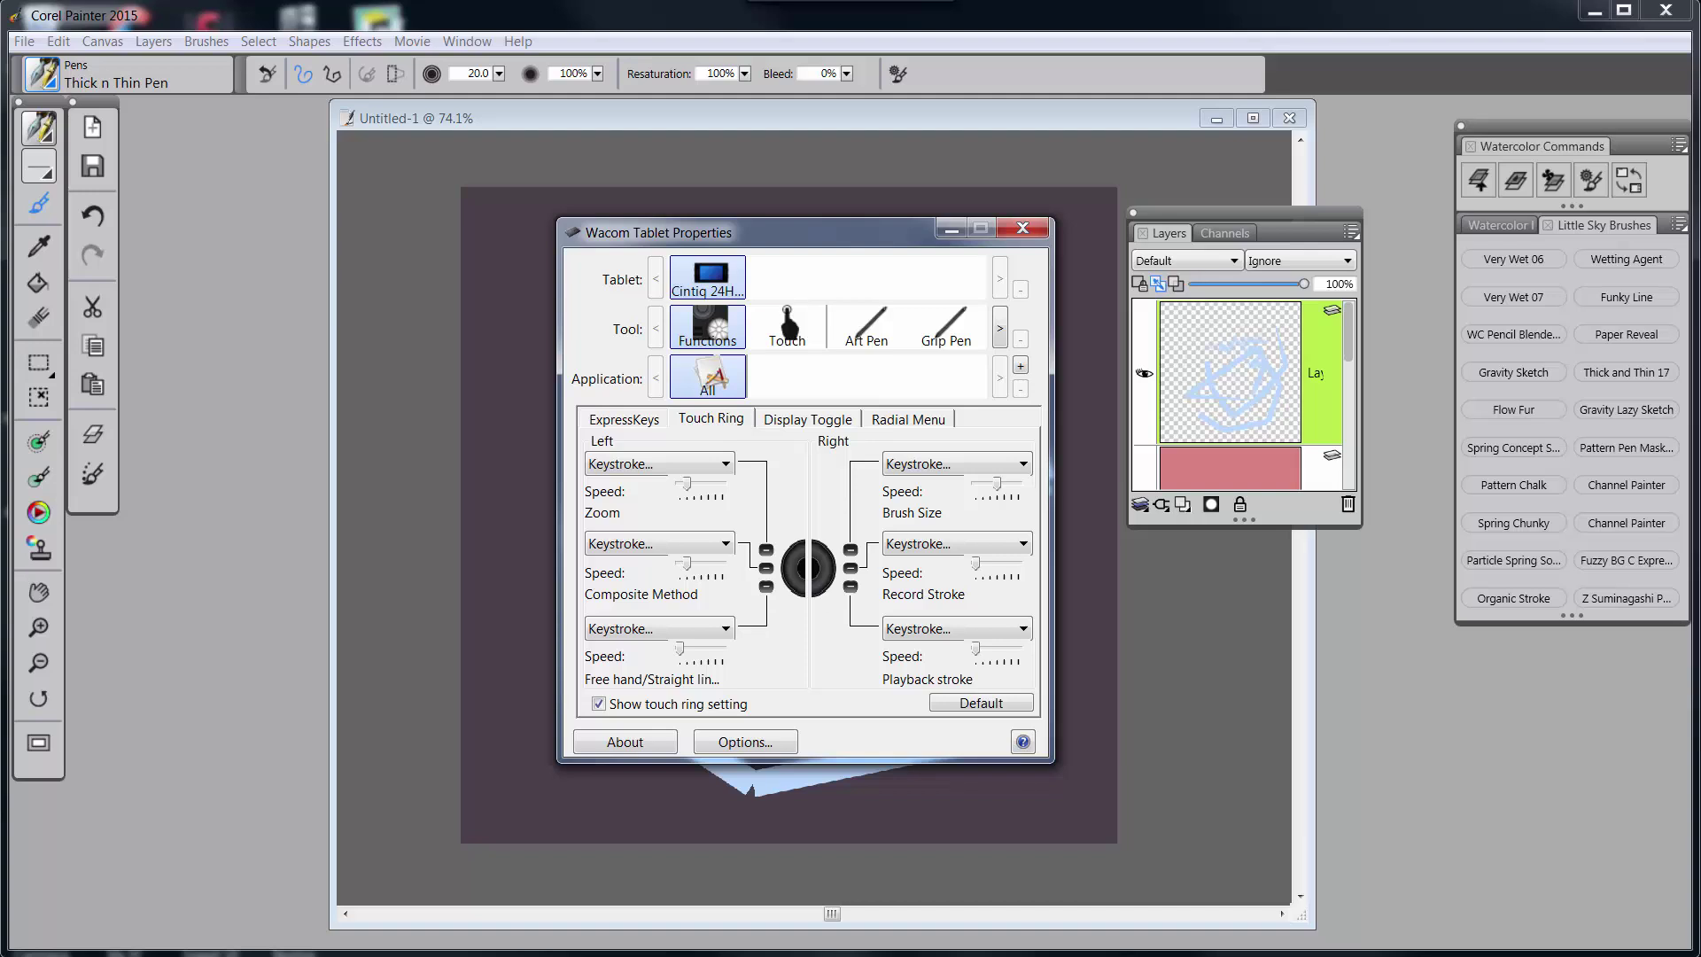
# Step: Map the right touch ring's top position to Brush Size keystrokes using [ and ]
pyautogui.click(1024, 464)
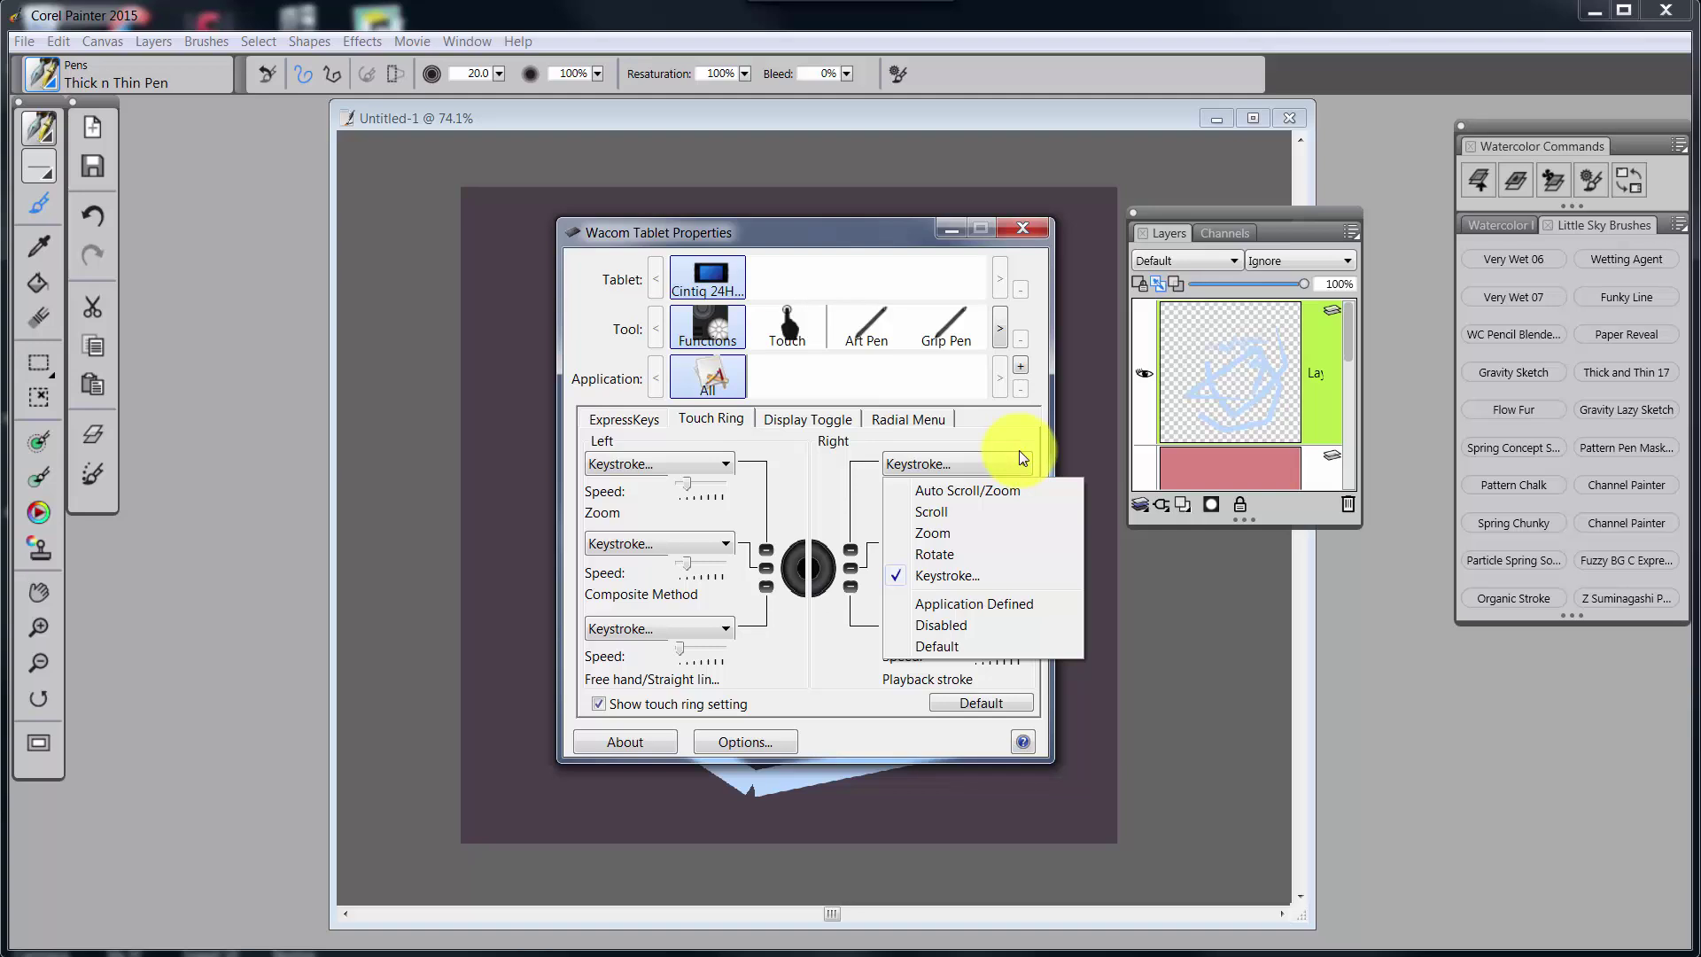
pyautogui.click(942, 575)
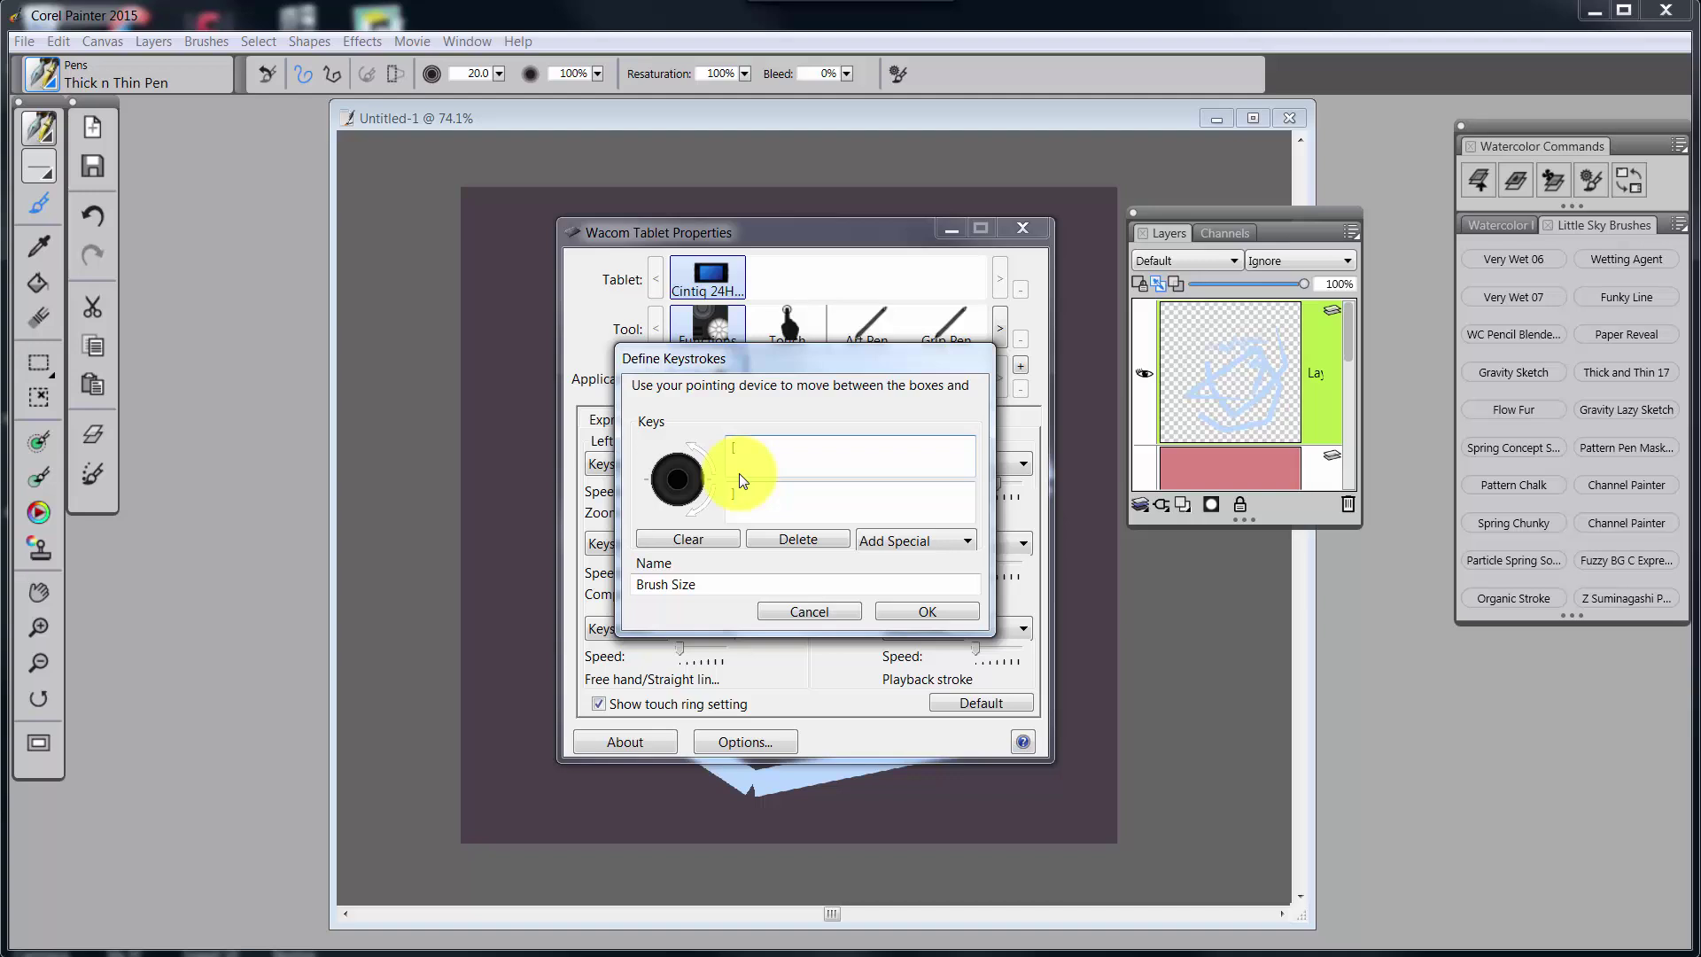
pyautogui.click(925, 611)
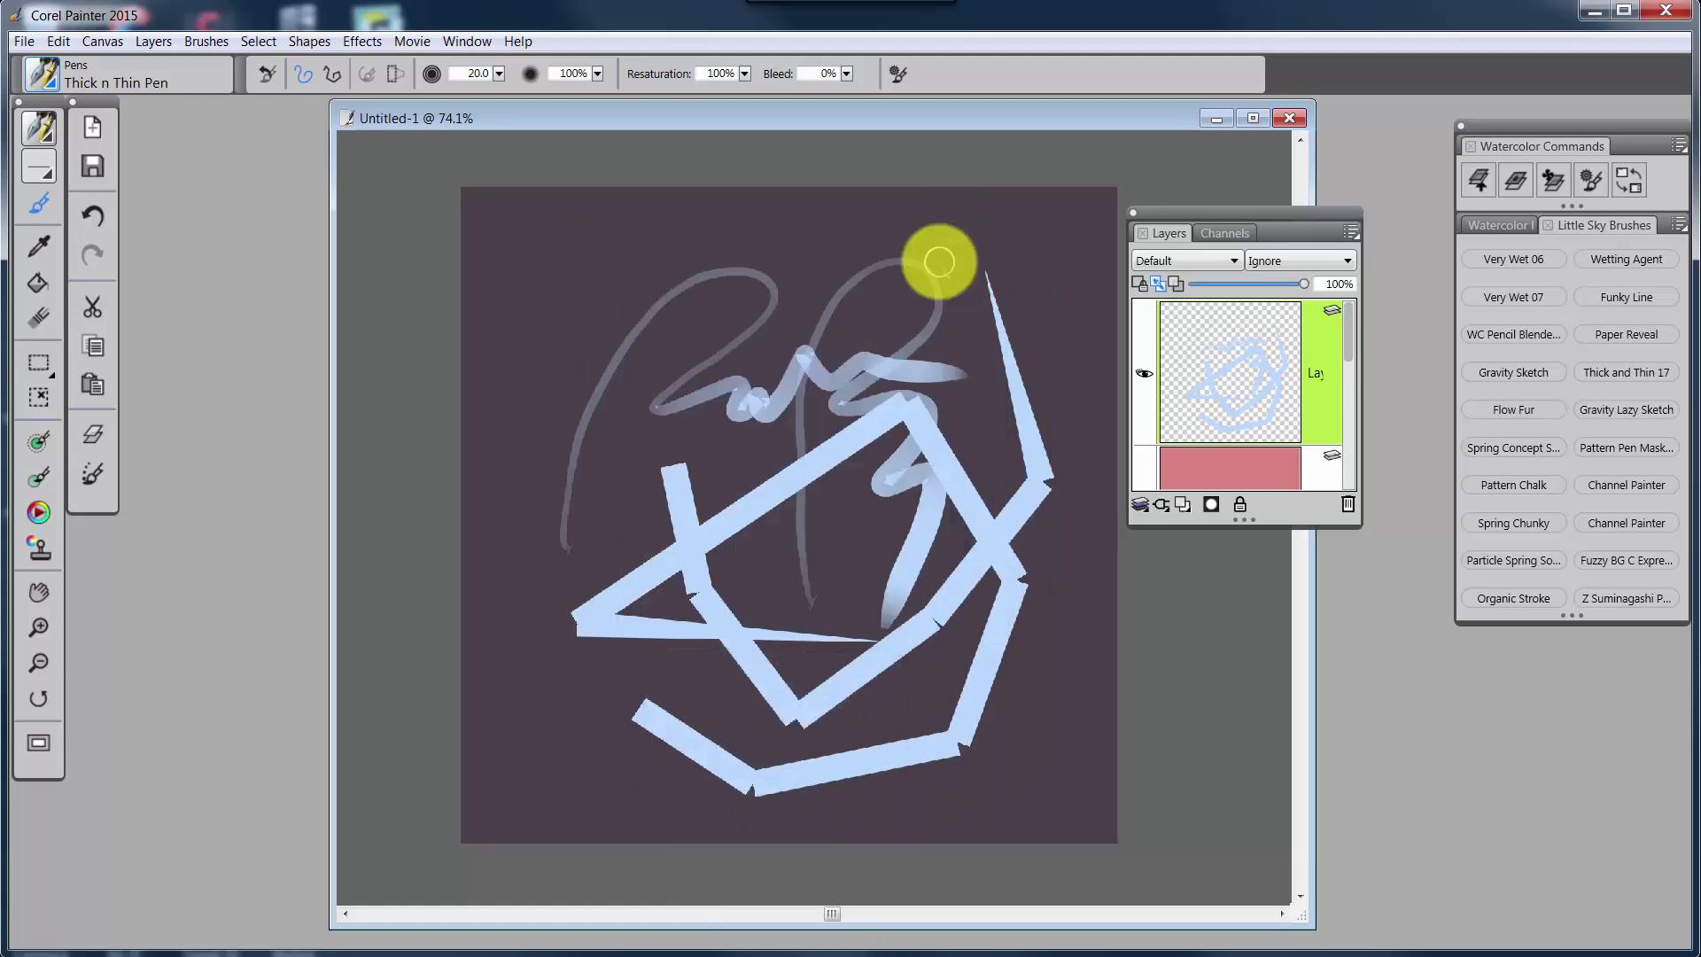
# Step: Resize the brush to a radius of about 84
pyautogui.moveTo(749, 453); pyautogui.dragTo(778, 498)
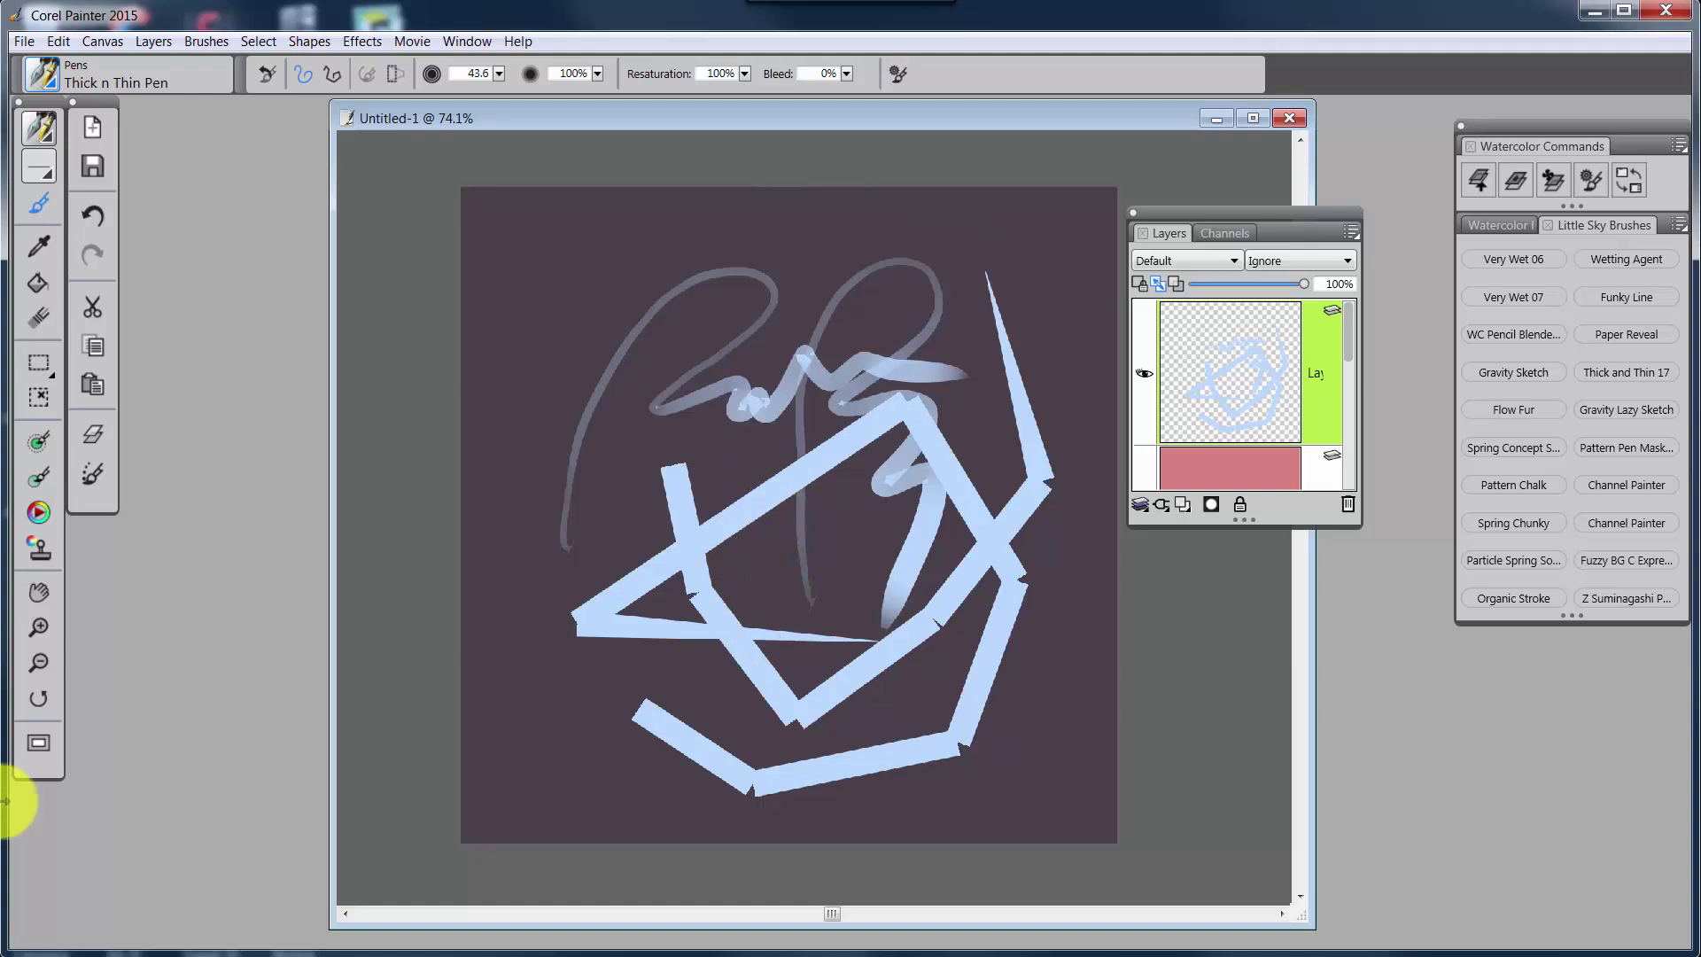
pyautogui.press('super+d')
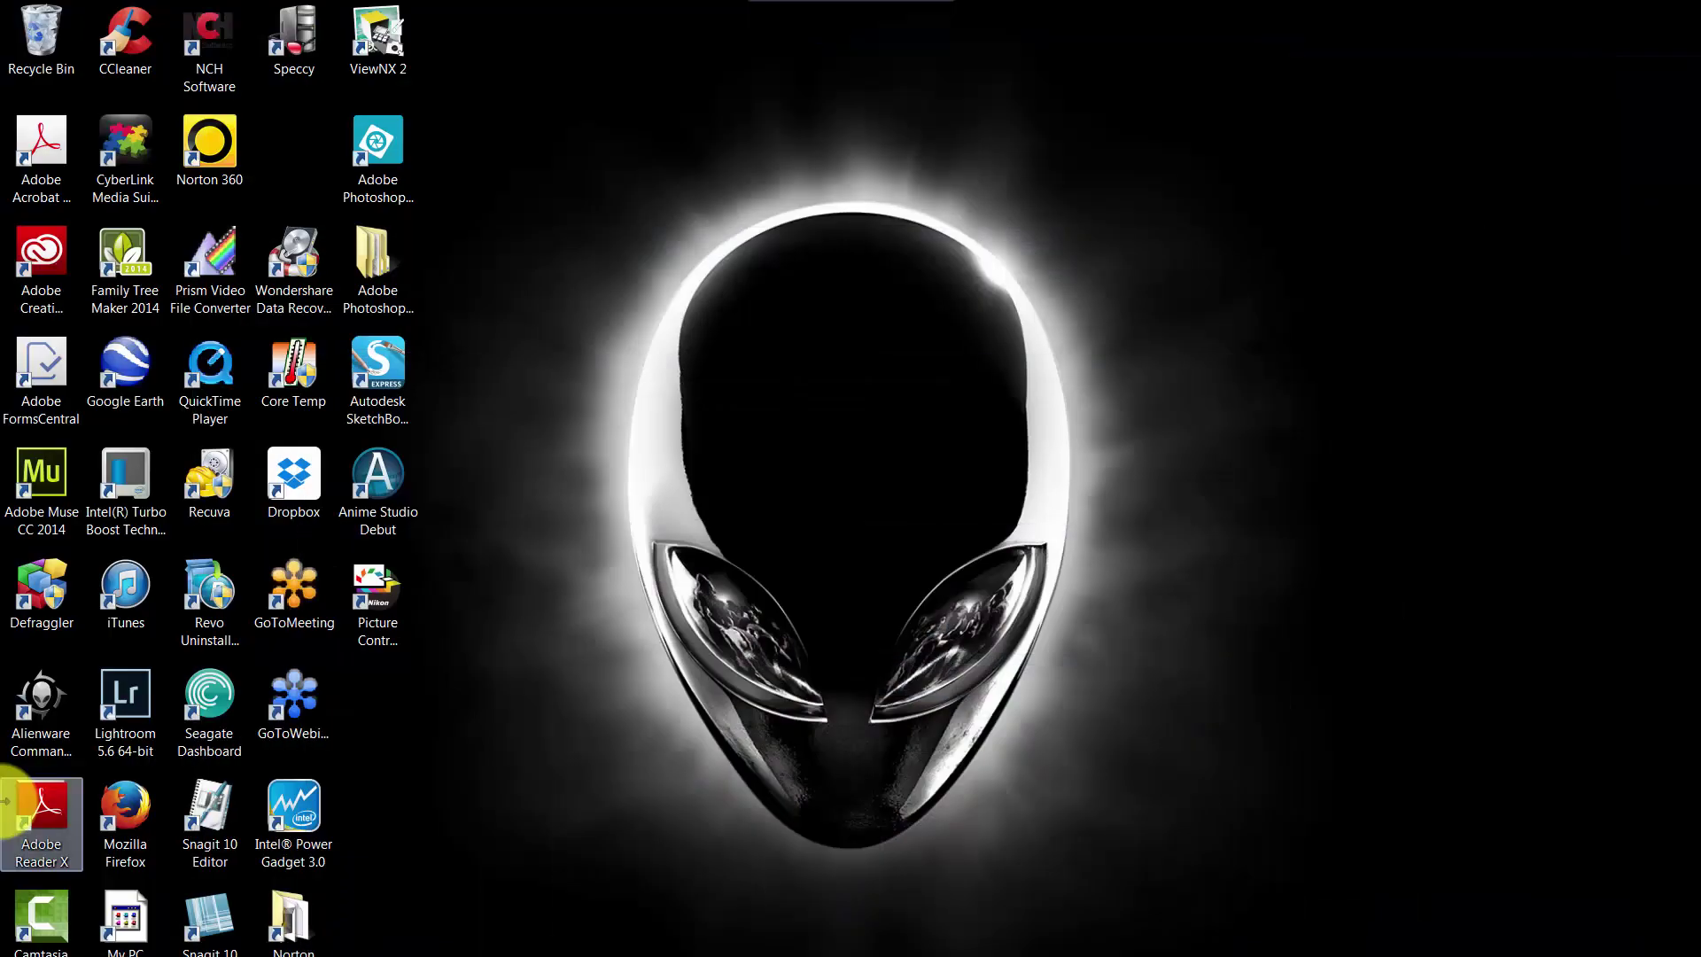
pyautogui.press('super+d')
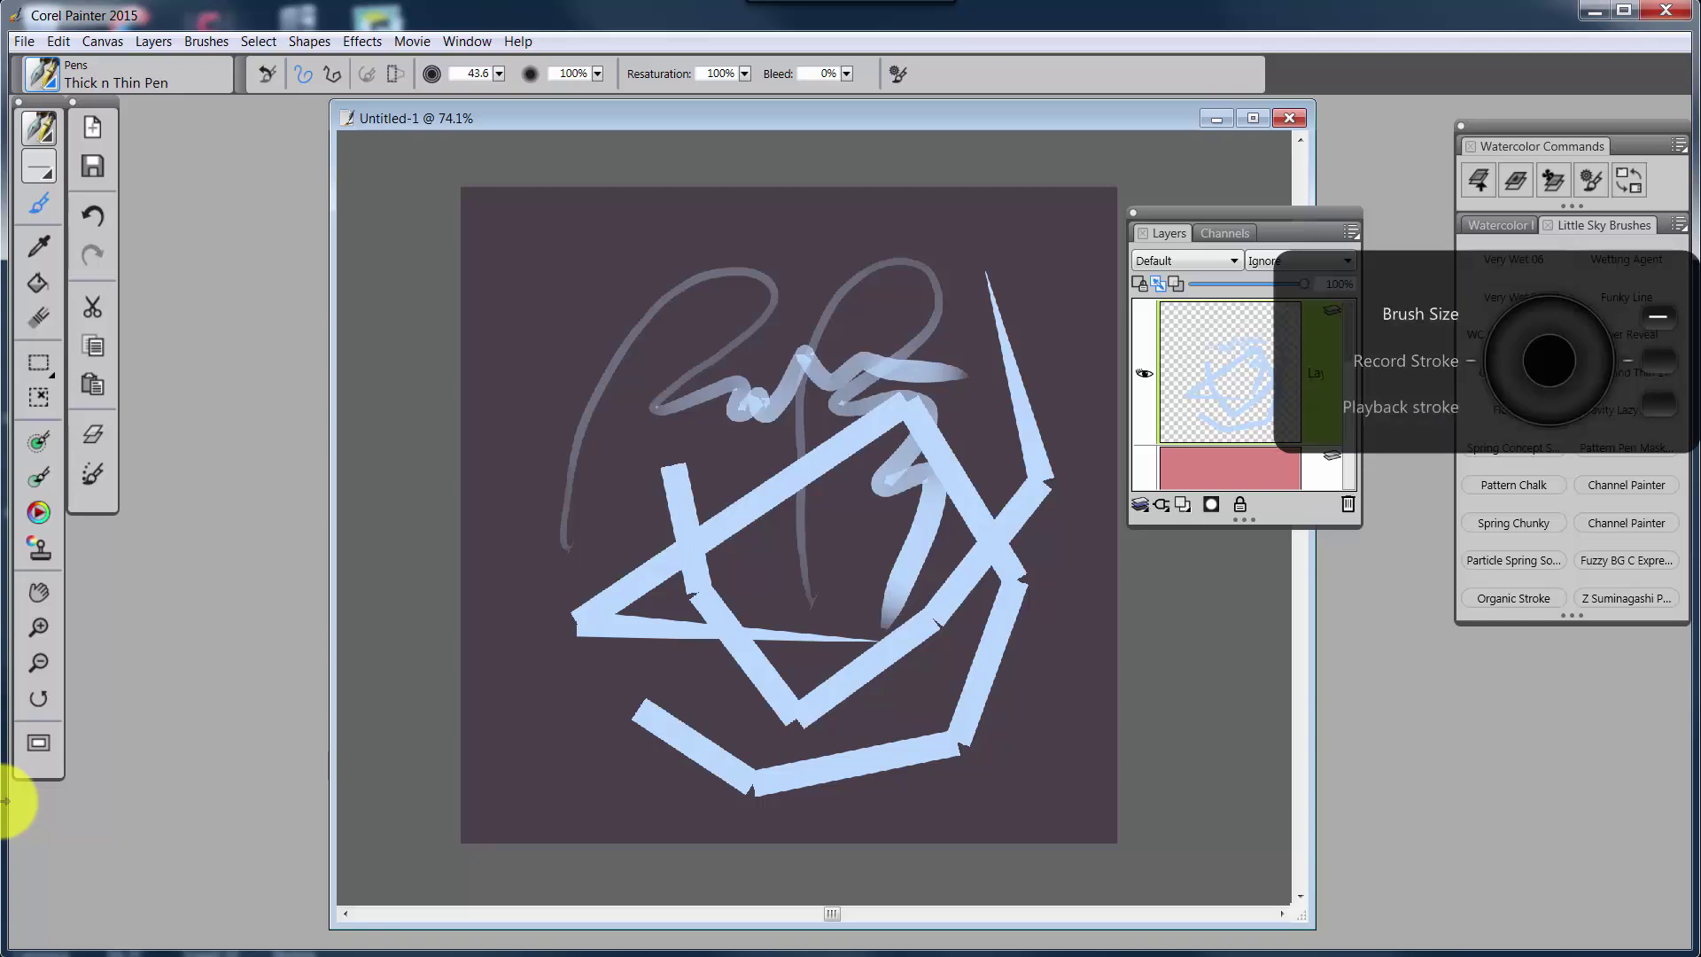
# Step: Raise the brush to 104.6, paint a broad pale stroke down the centre, then shrink it to 1.3
pyautogui.press(']')
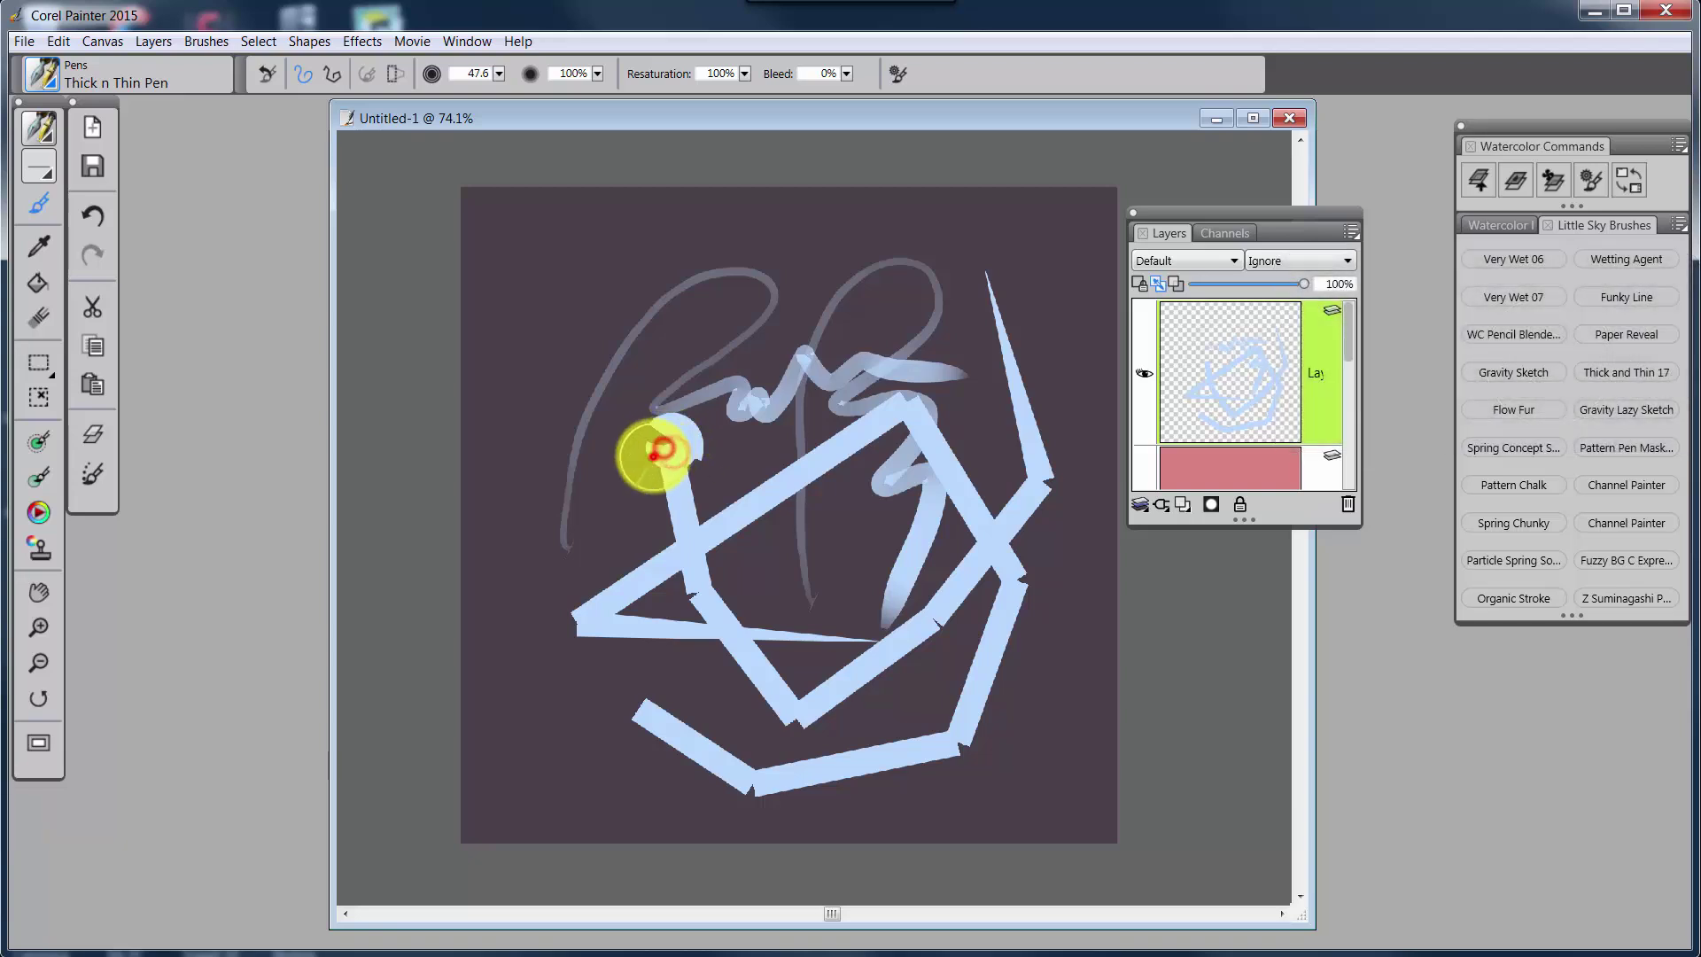
pyautogui.press(']')
pyautogui.press(']')
pyautogui.press(']')
pyautogui.press(']')
pyautogui.press(']')
pyautogui.press(']')
pyautogui.press(']')
pyautogui.press(']')
pyautogui.press(']')
pyautogui.press(']')
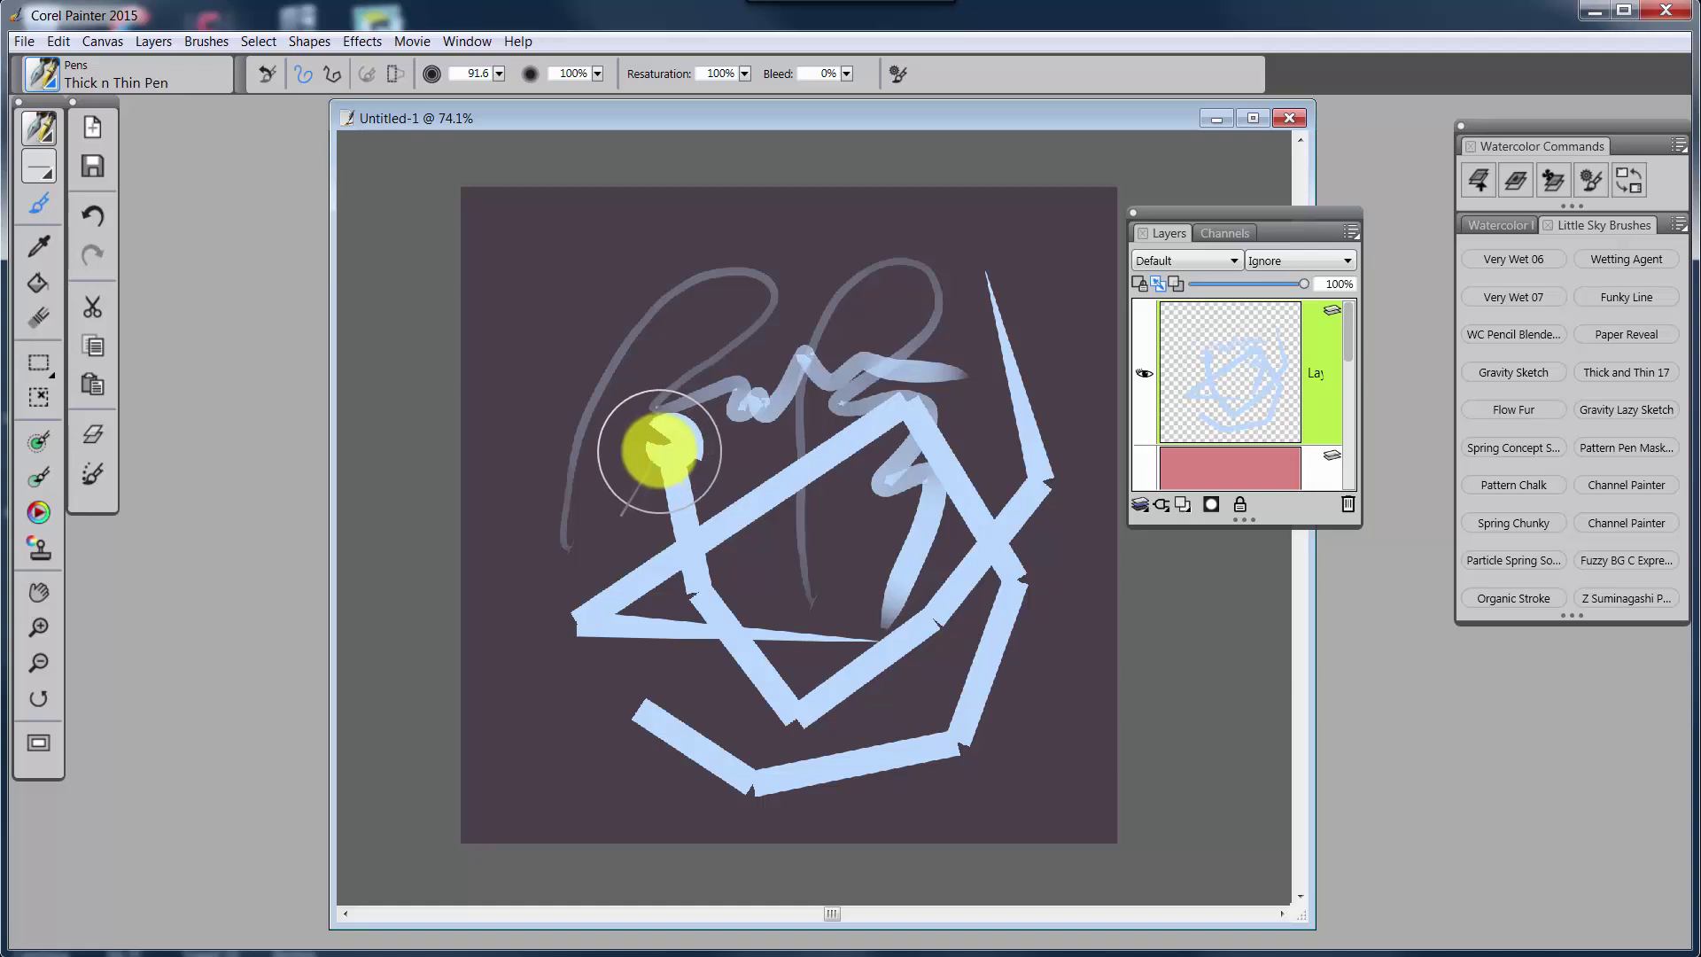
pyautogui.press('[')
pyautogui.press('[')
pyautogui.press('[')
pyautogui.press('[')
pyautogui.press('[')
pyautogui.press('[')
pyautogui.press('[')
pyautogui.press('[')
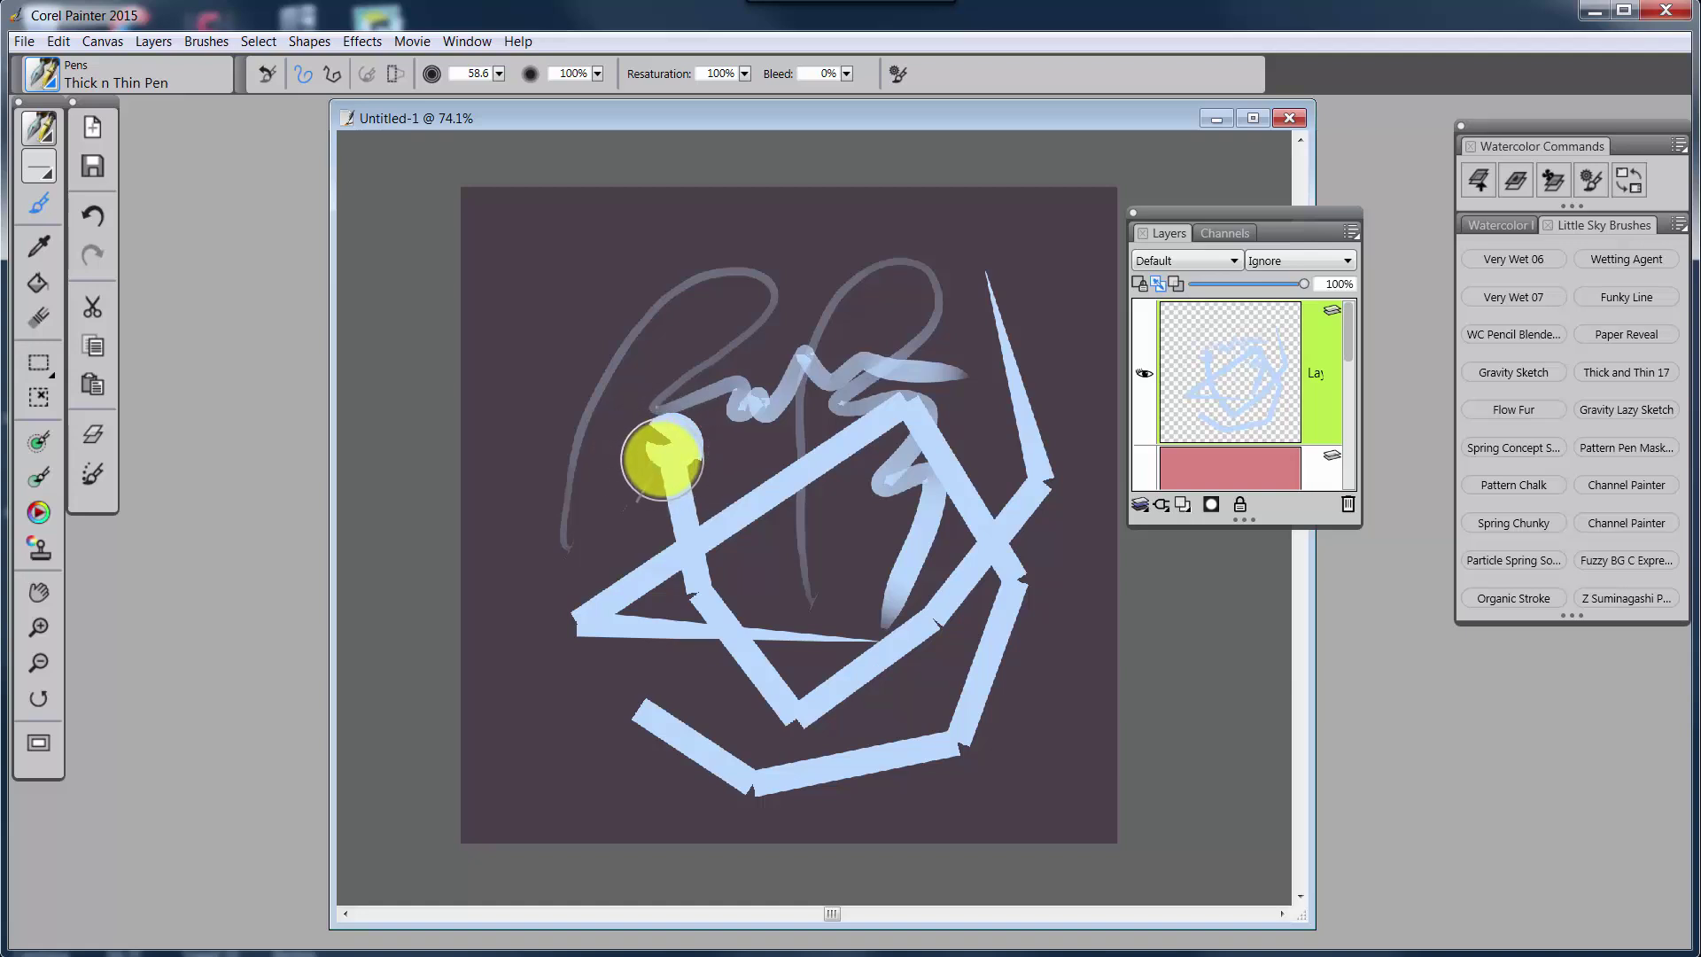
pyautogui.press(']')
pyautogui.press(']')
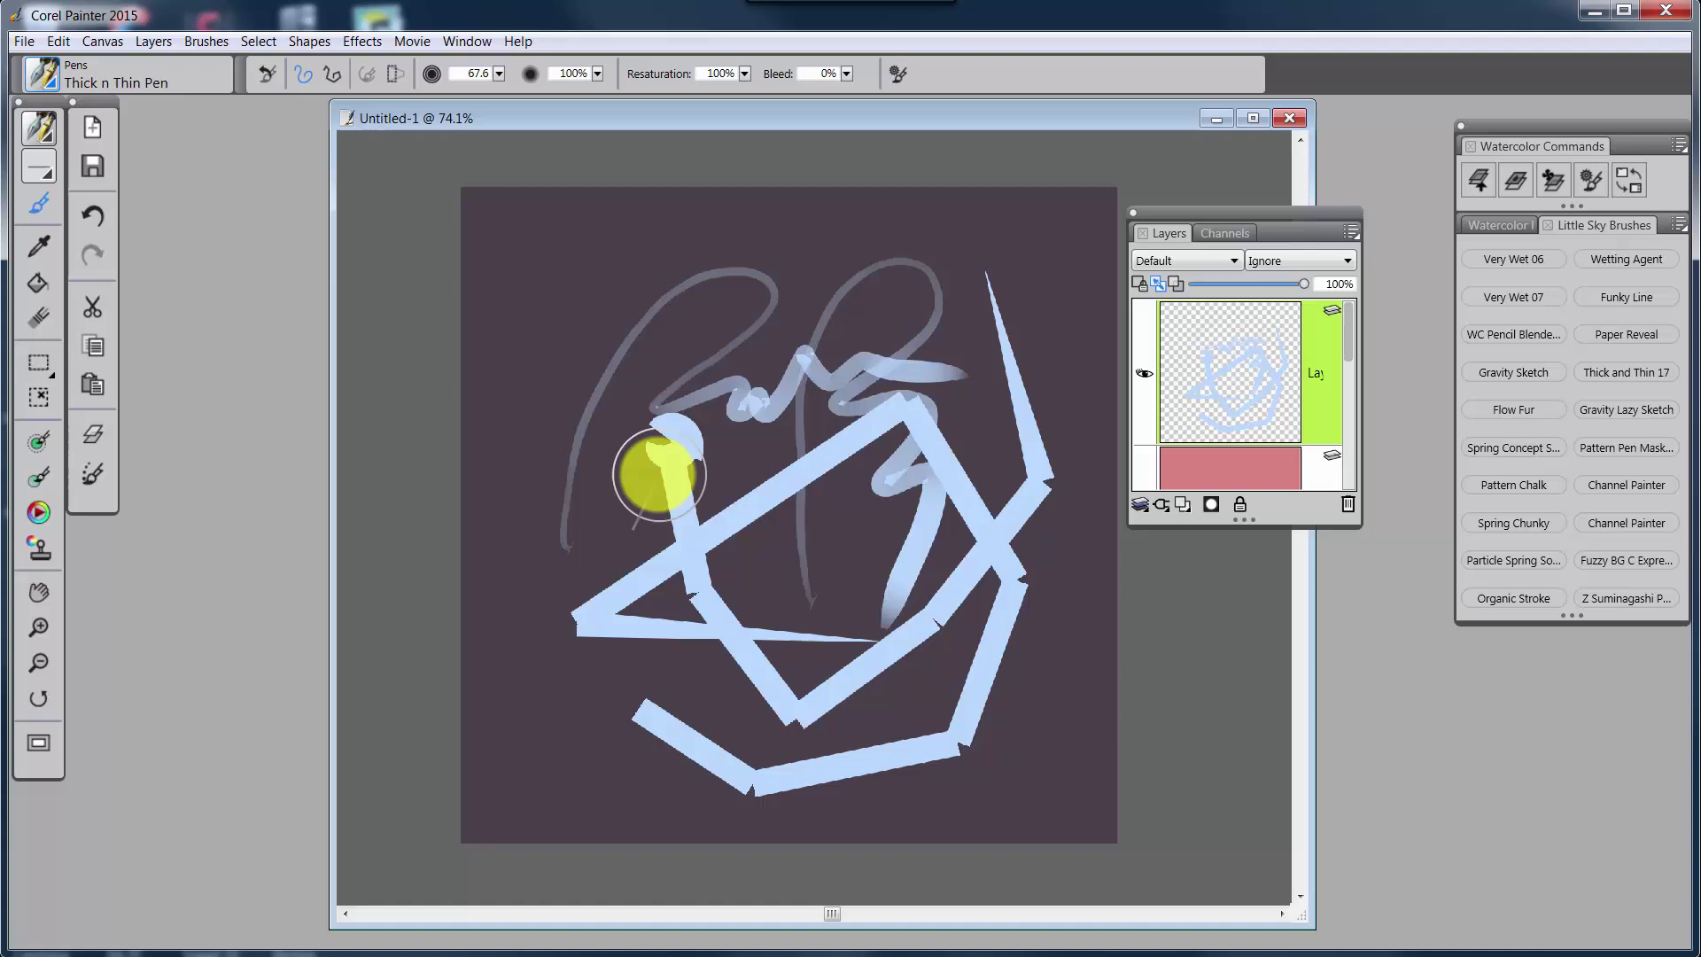
pyautogui.press(']')
pyautogui.press(']')
pyautogui.press(']')
pyautogui.press(']')
pyautogui.press(']')
pyautogui.press(']')
pyautogui.press(']')
pyautogui.press(']')
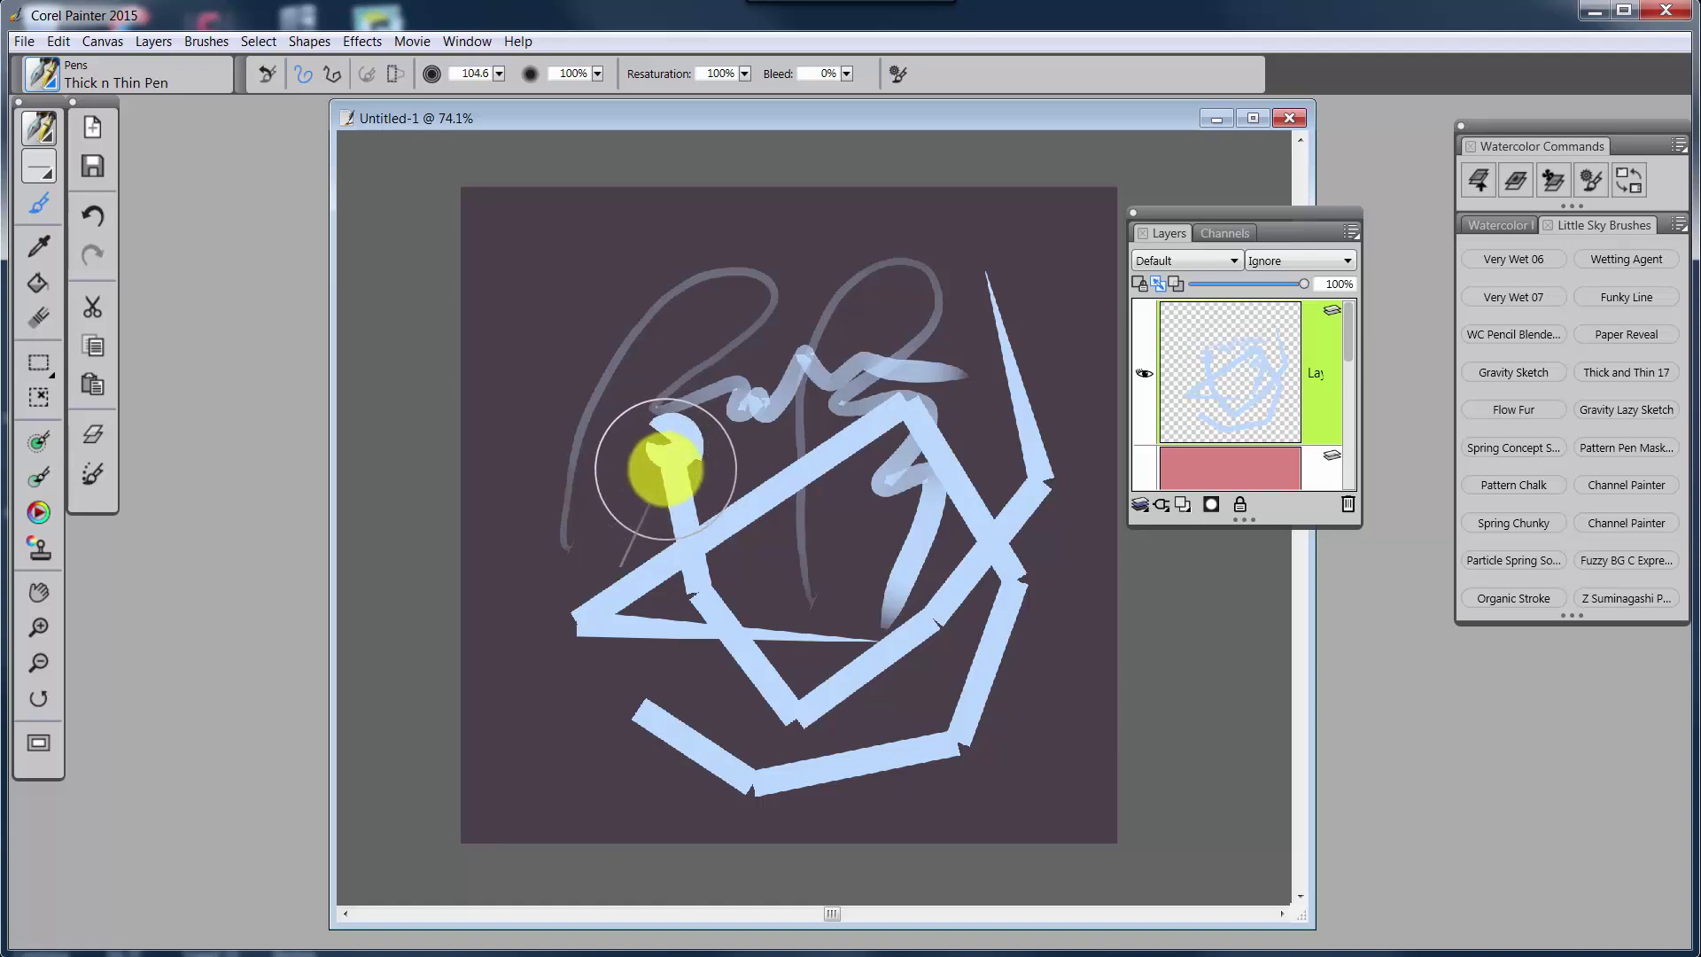
pyautogui.moveTo(665, 467)
pyautogui.mouseDown()
pyautogui.moveTo(824, 512)
pyautogui.moveTo(839, 801)
pyautogui.mouseUp()
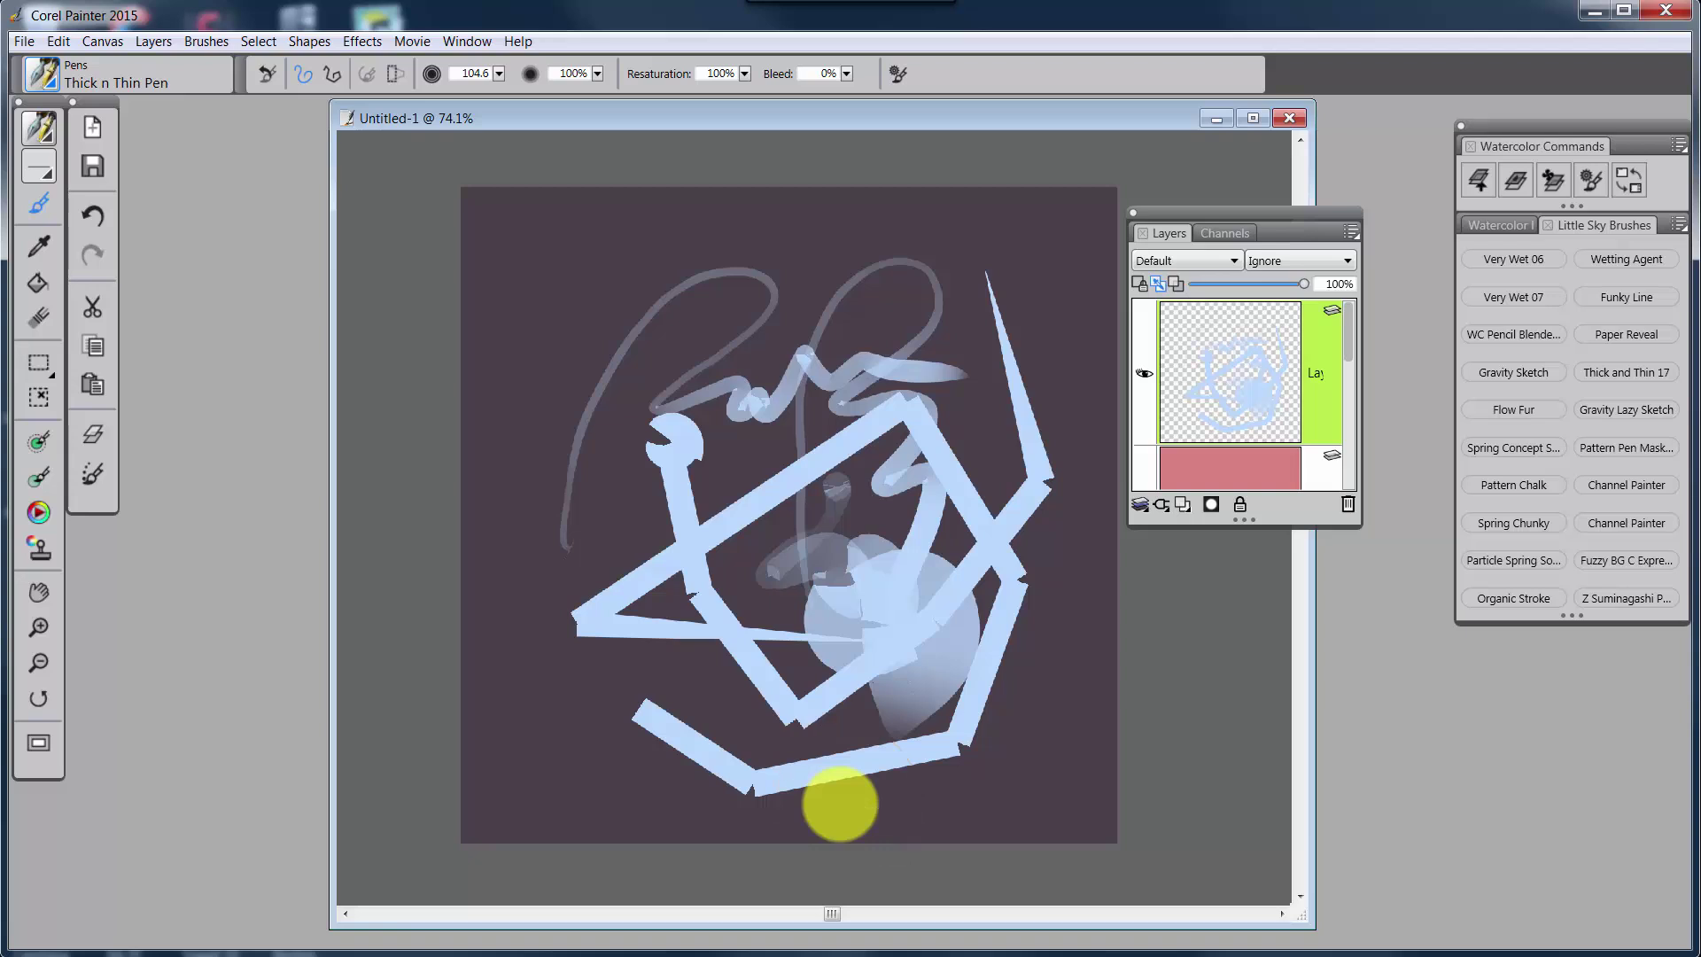
pyautogui.moveTo(748, 476)
pyautogui.mouseDown()
pyautogui.moveTo(759, 485)
pyautogui.moveTo(723, 473)
pyautogui.mouseUp()
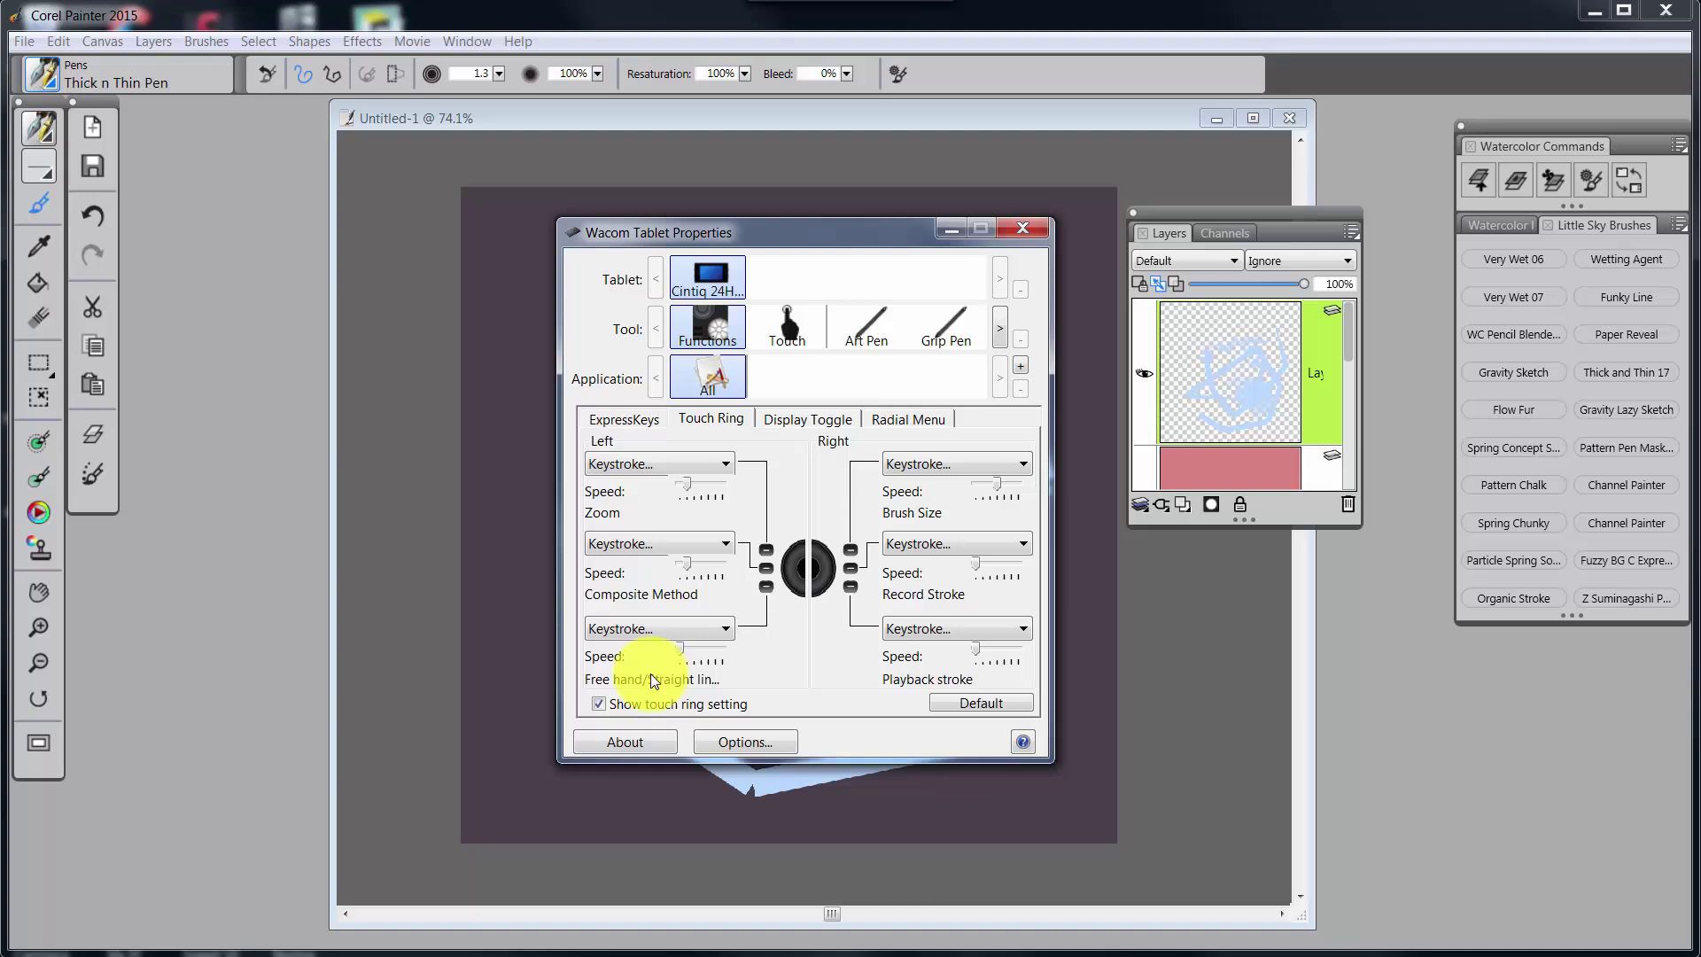
pyautogui.click(717, 629)
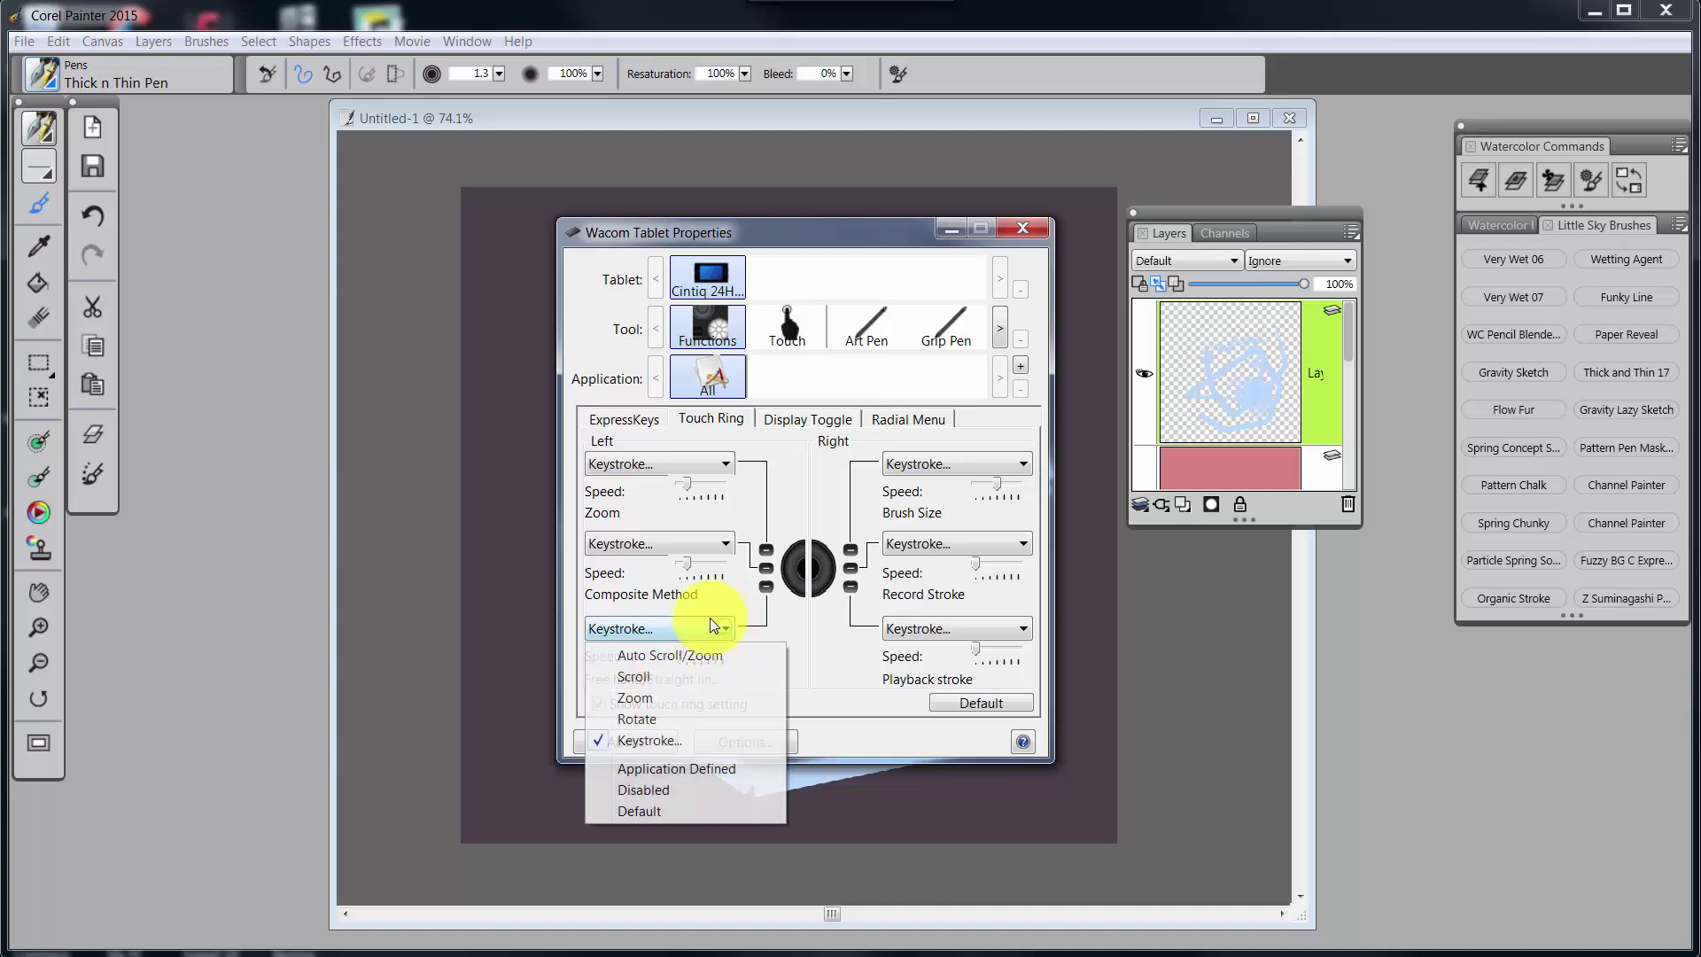
pyautogui.click(650, 739)
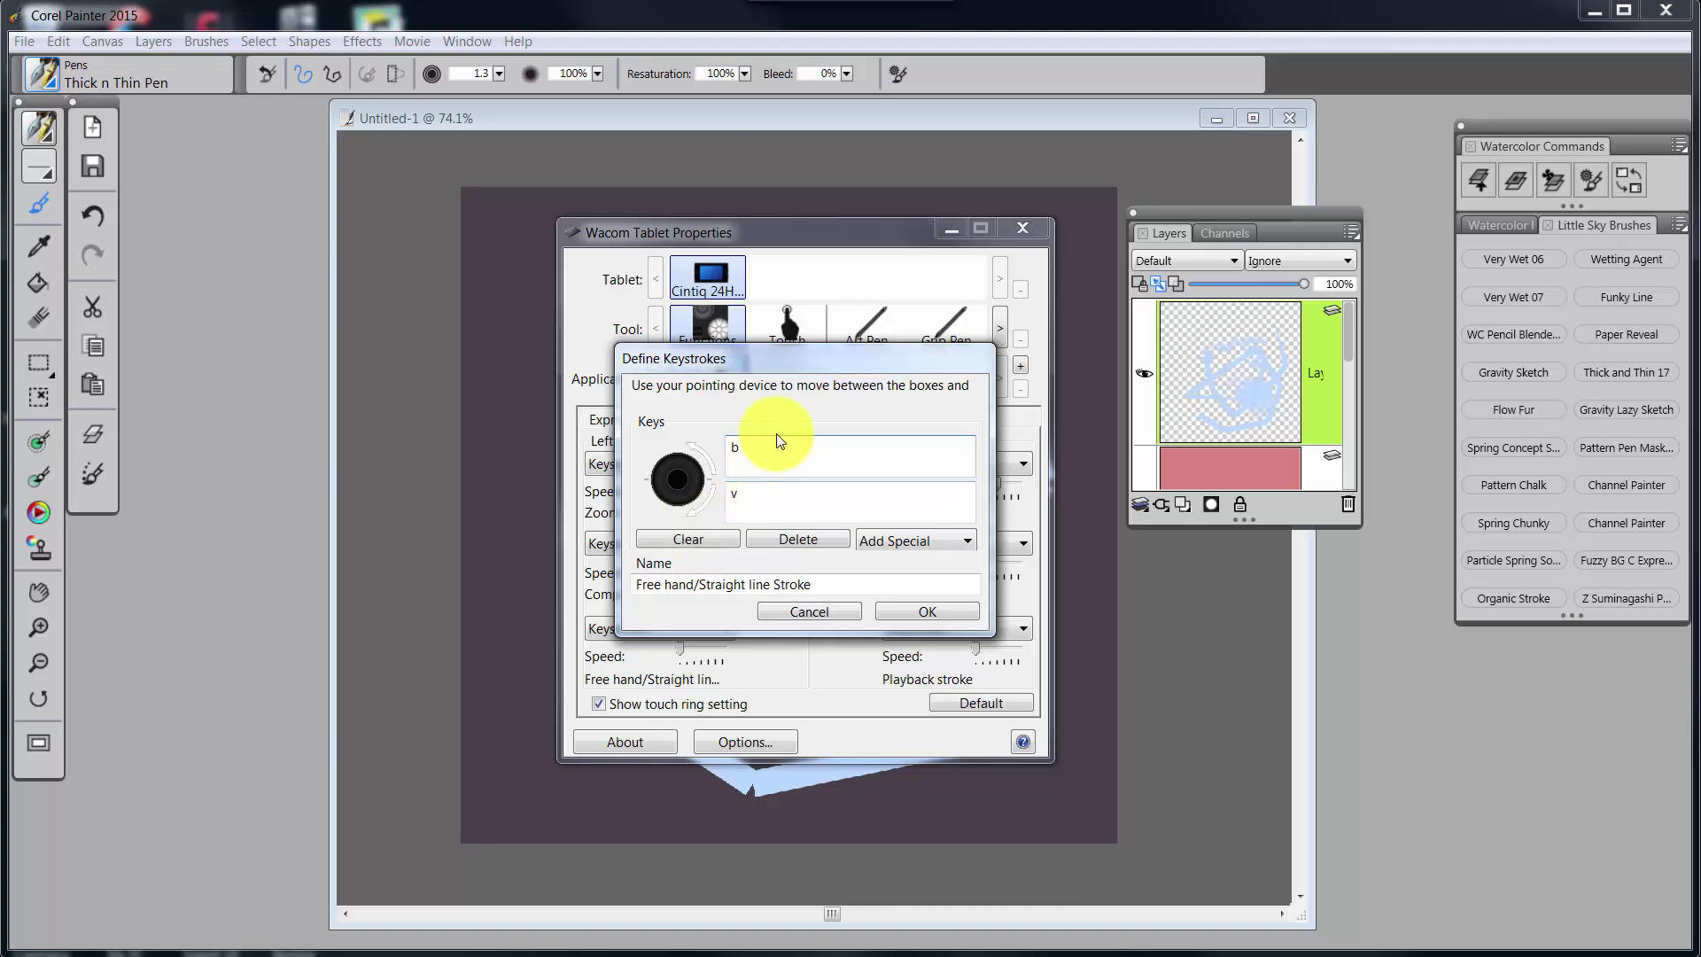
pyautogui.click(927, 611)
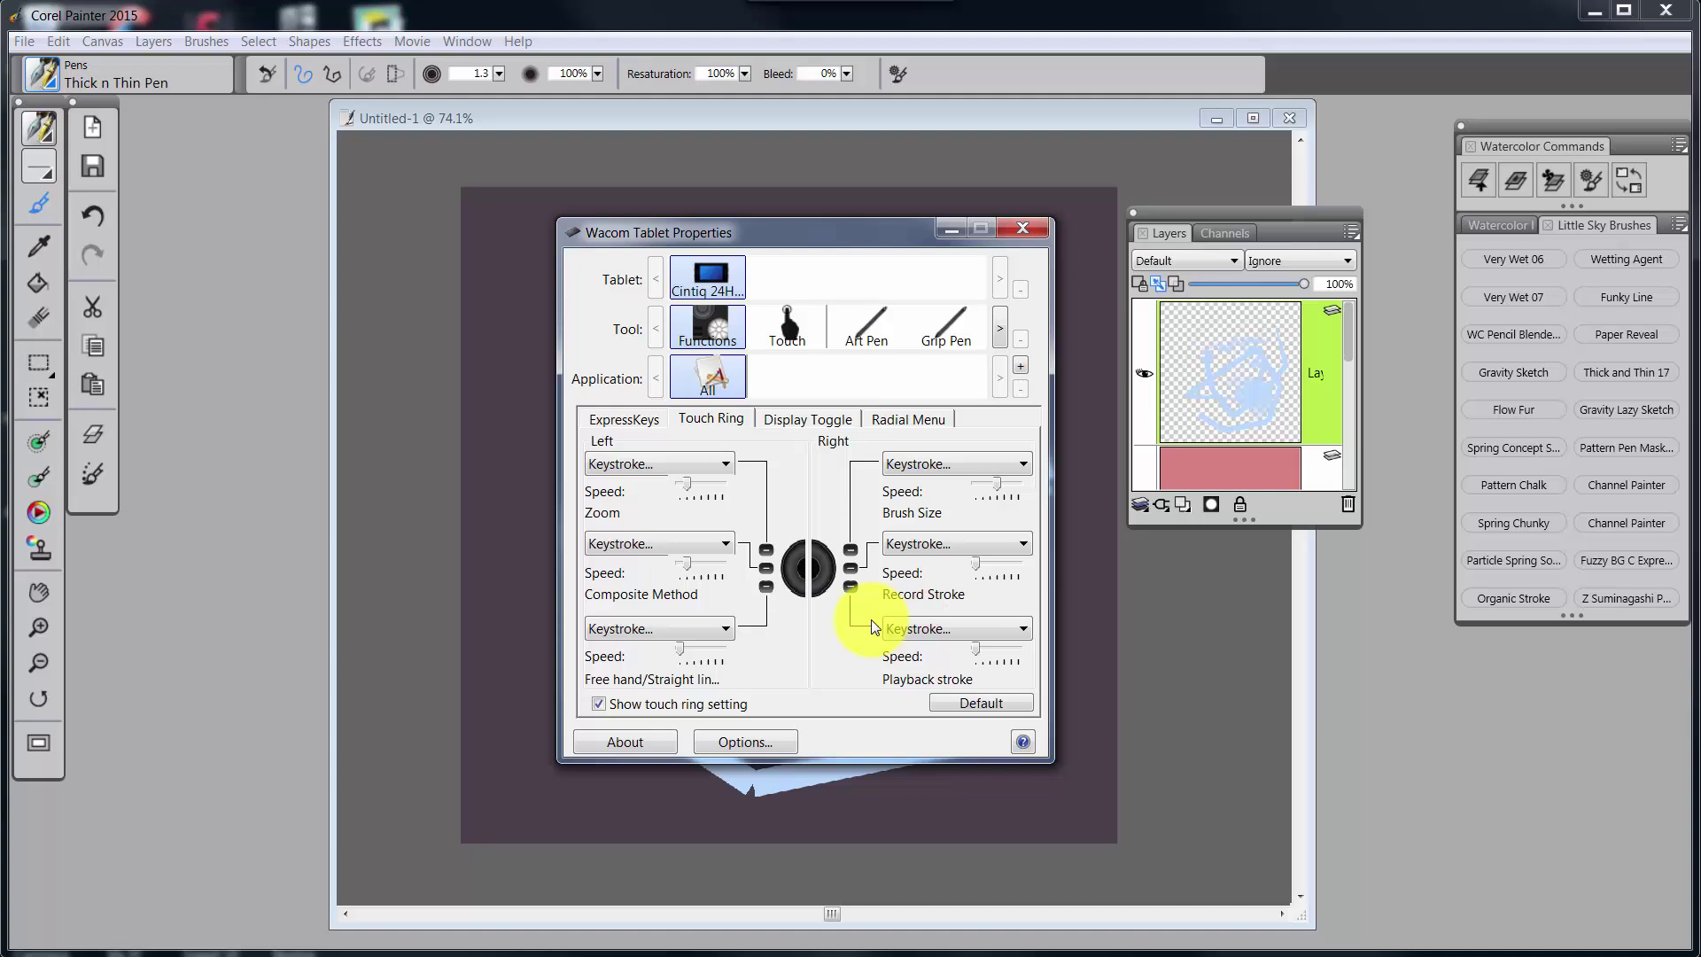
pyautogui.click(1019, 544)
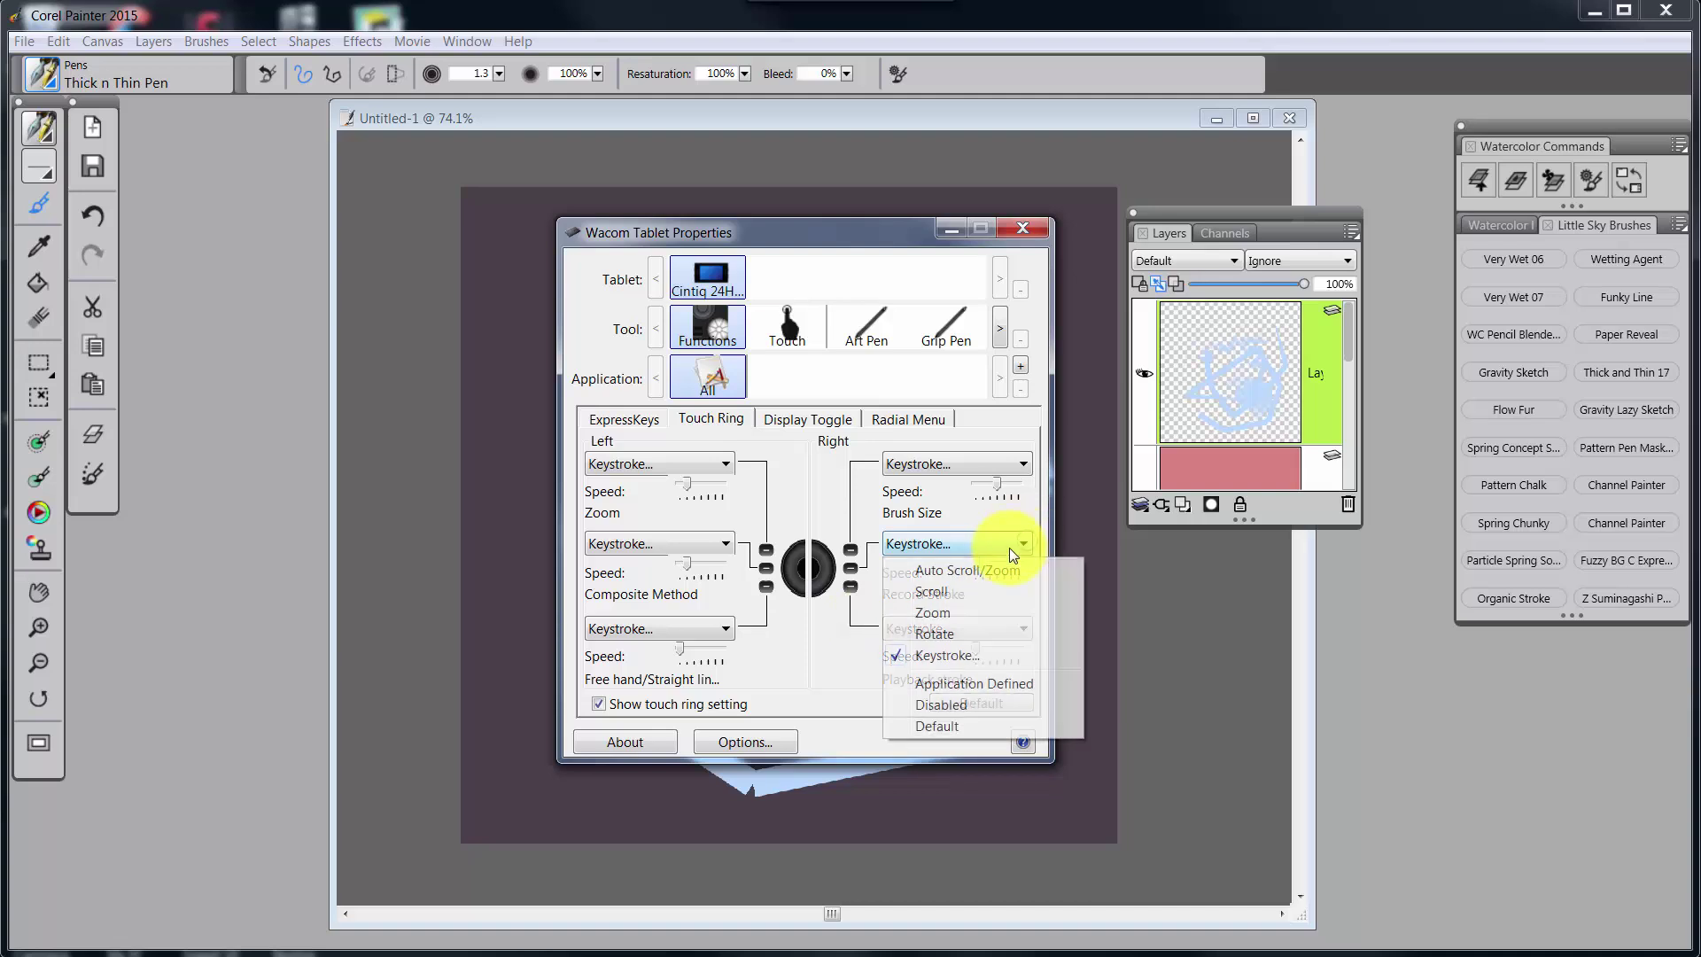
pyautogui.click(925, 656)
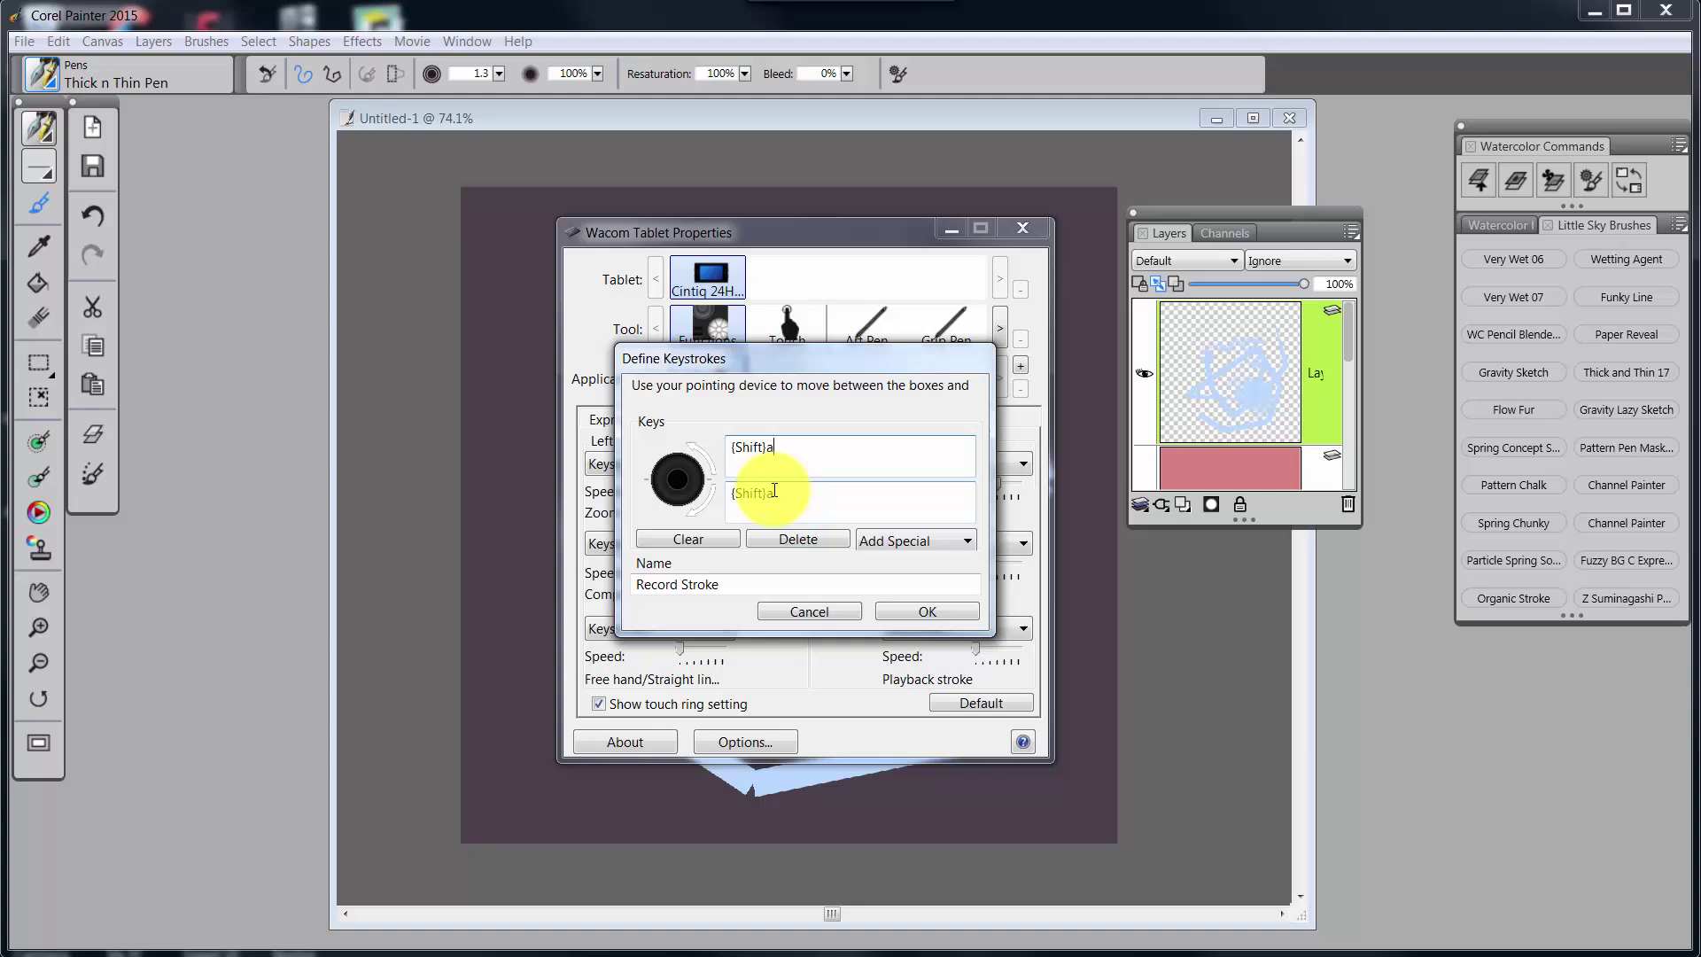
pyautogui.click(836, 611)
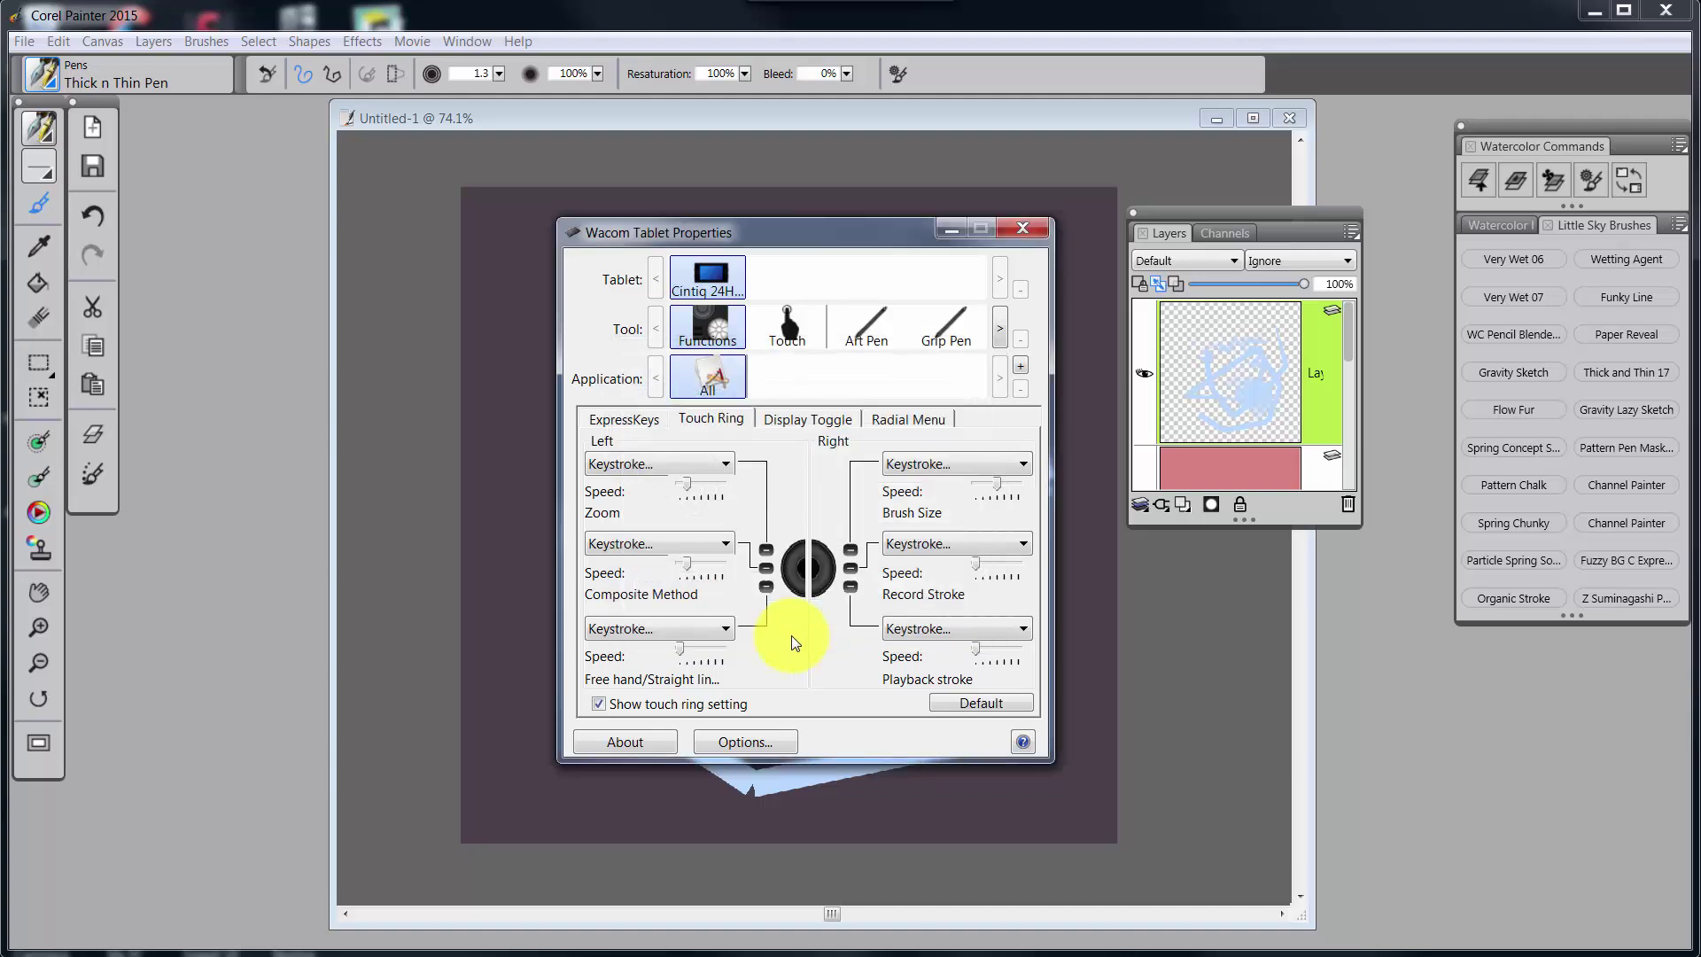
# Step: Minimize Wacom Tablet Properties and check the Brushes menu's Record Stroke without choosing it
pyautogui.click(951, 231)
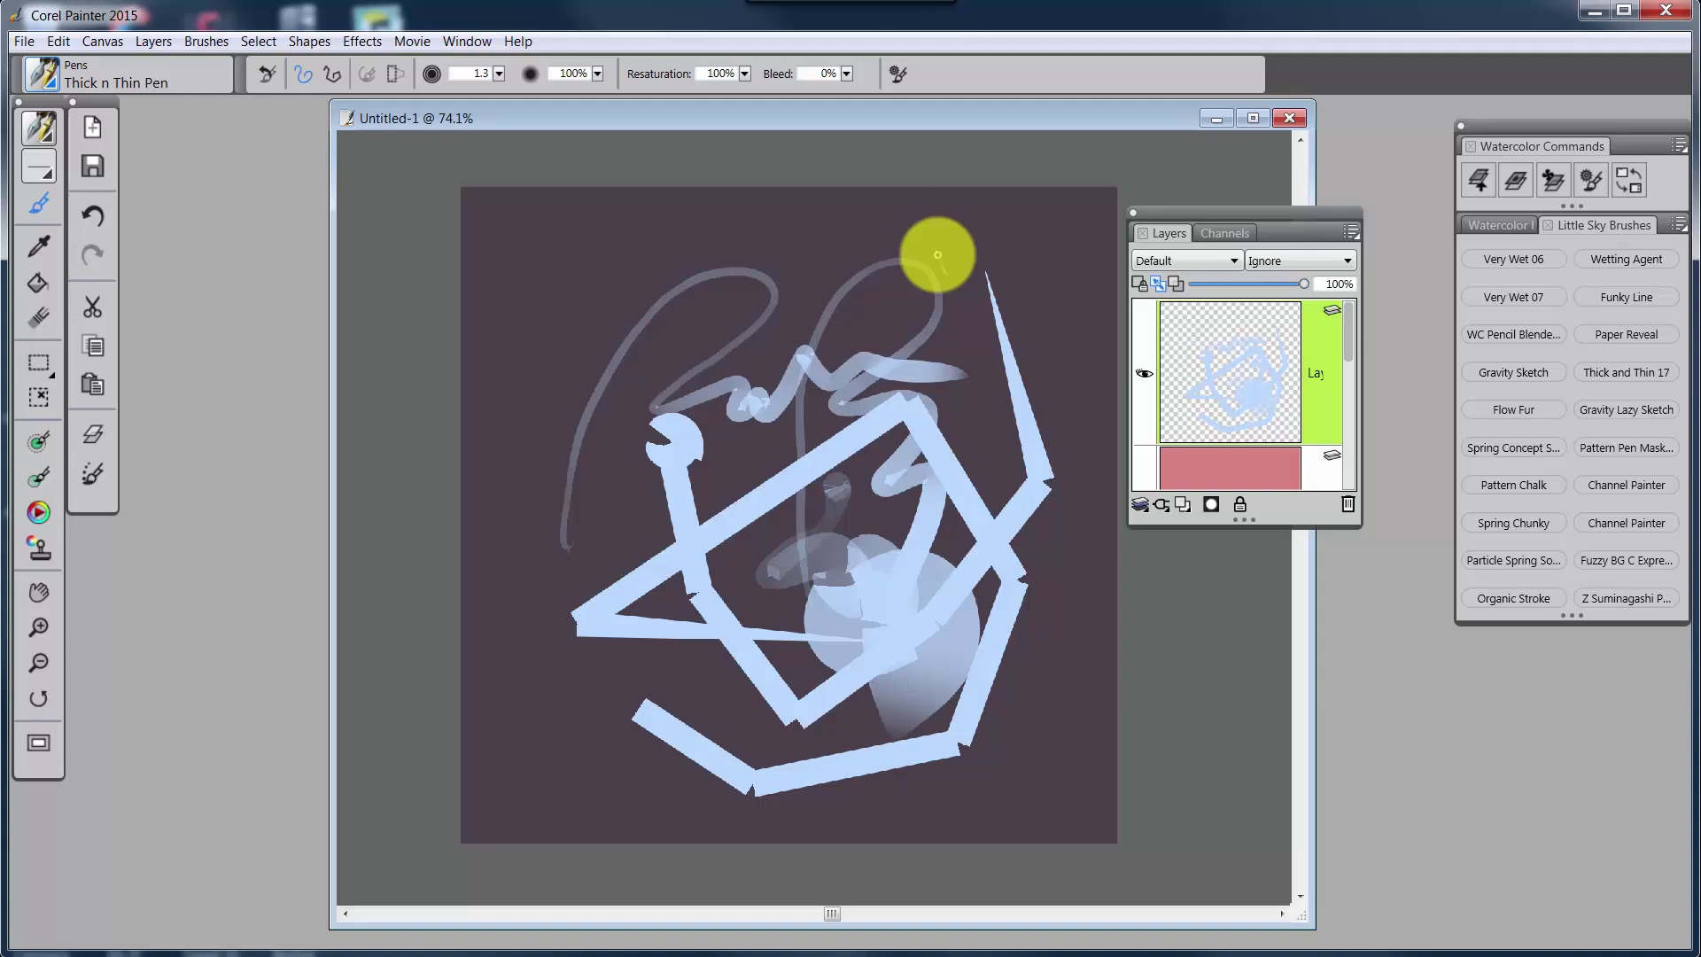
pyautogui.click(197, 40)
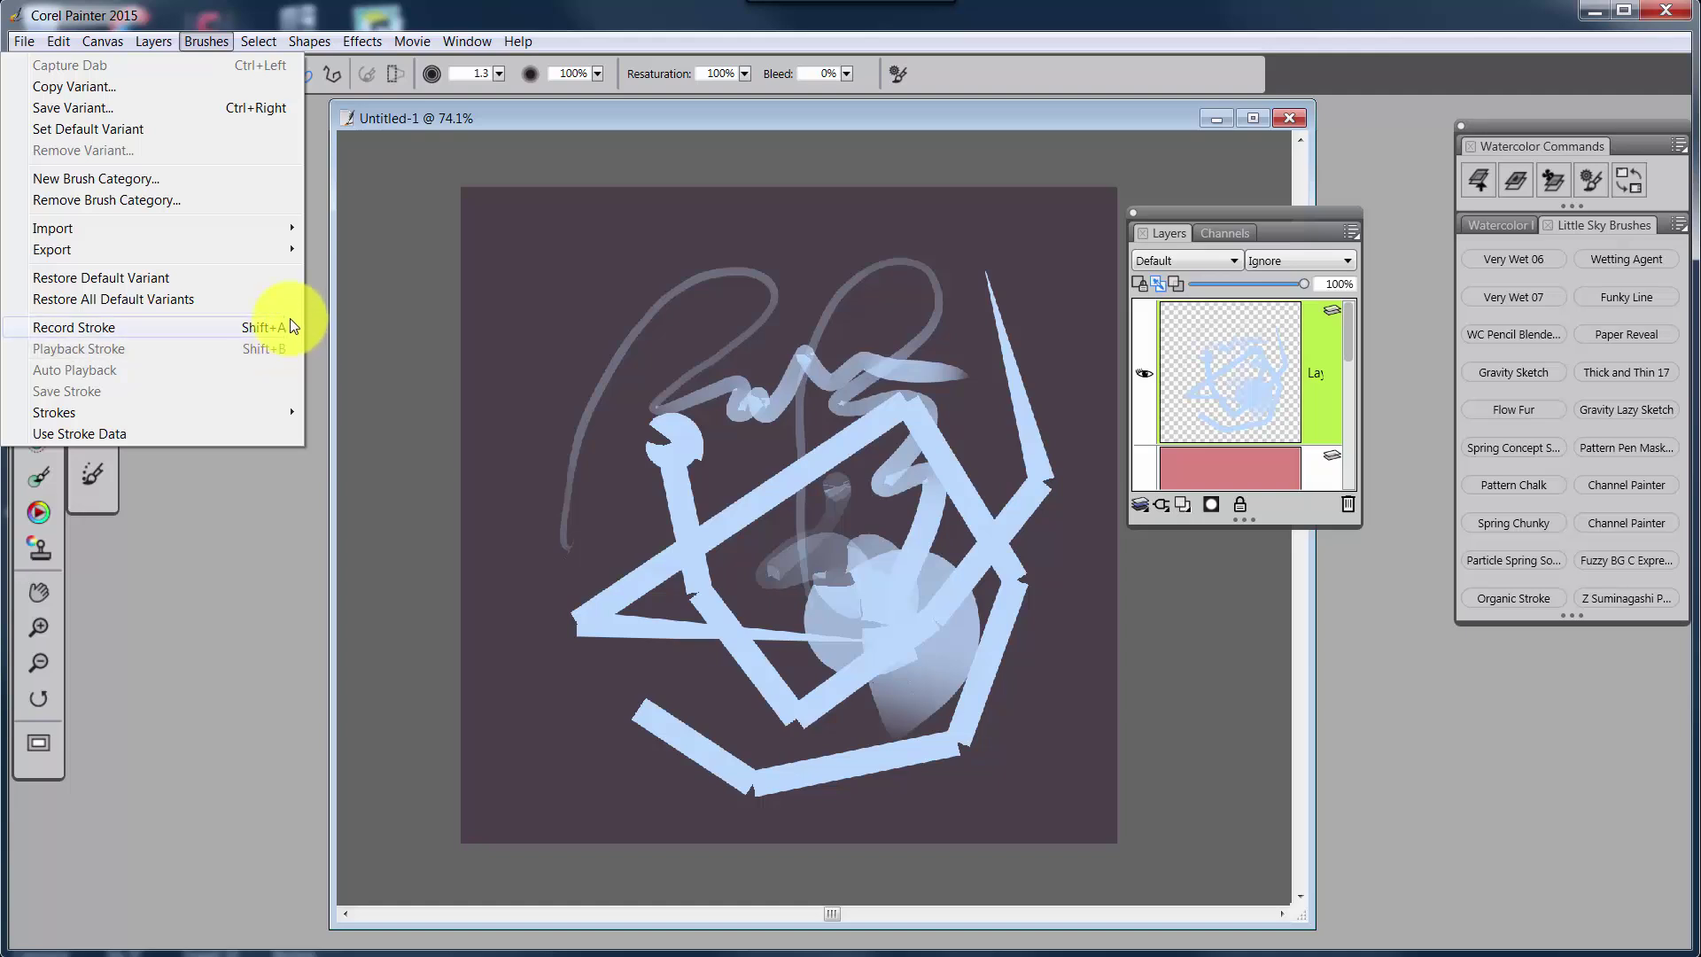
pyautogui.click(365, 326)
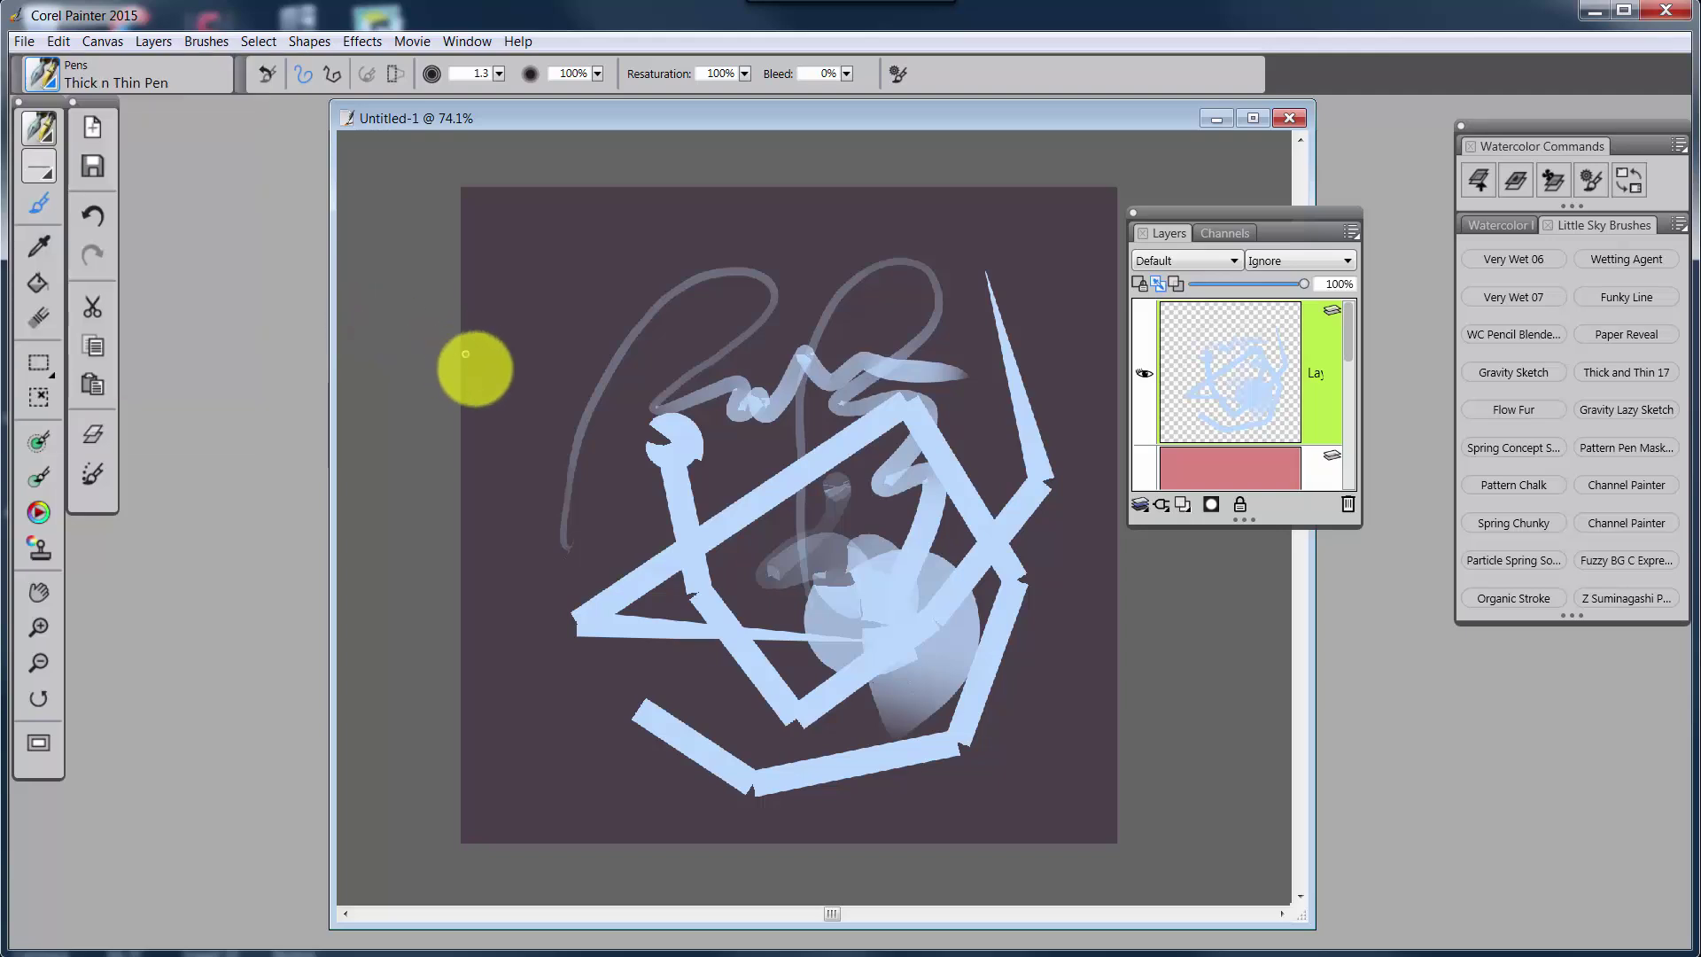